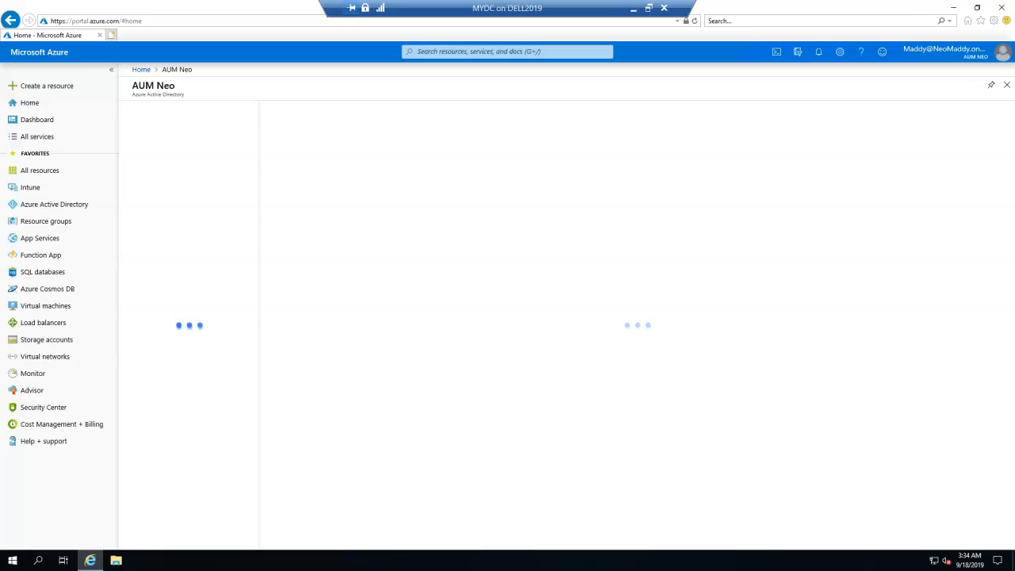
Step: Run dsa.msc from the Win+X Run box to open the directory console
right_click(11, 561)
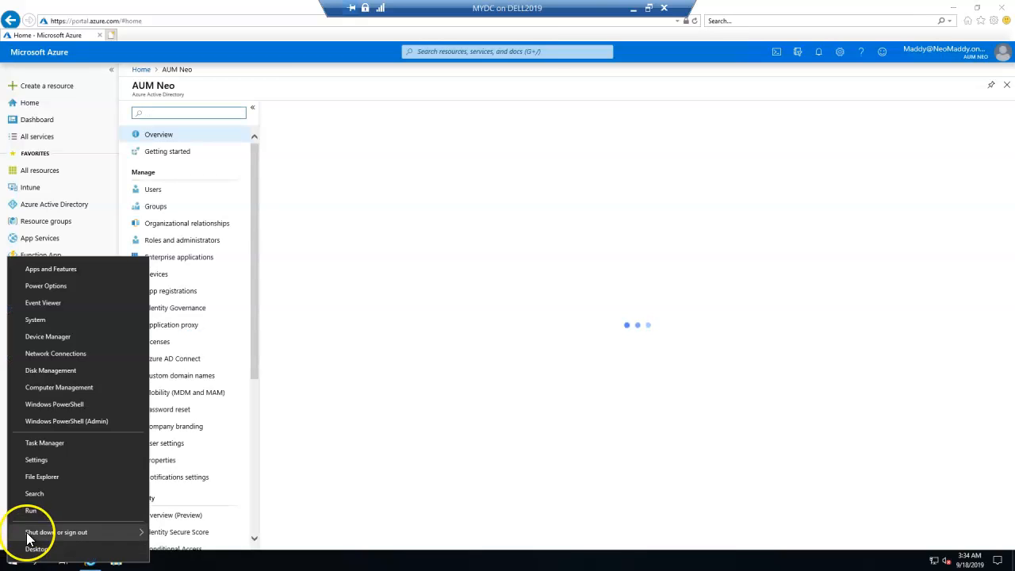
click(38, 510)
text(cmd)
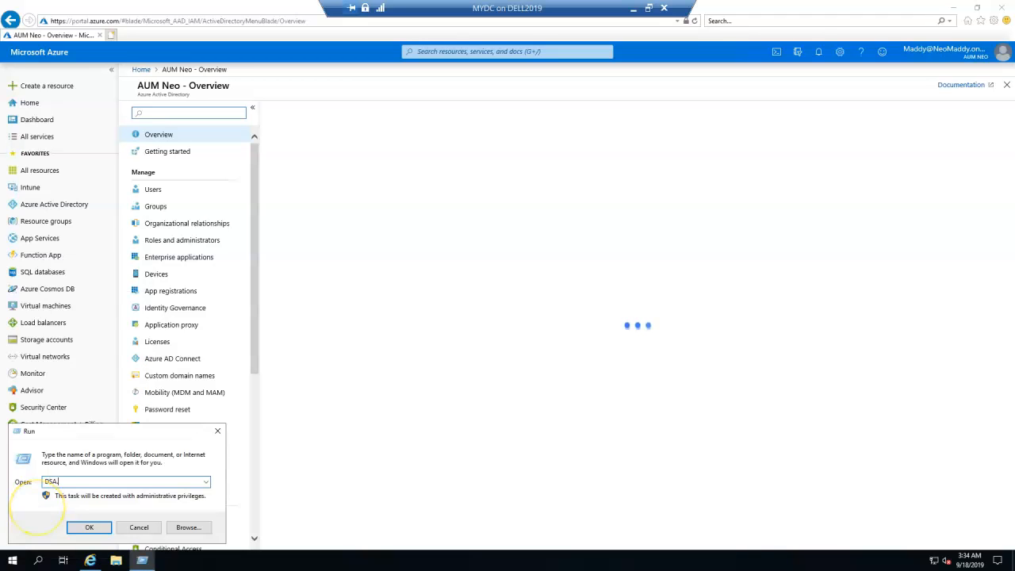
key(Return)
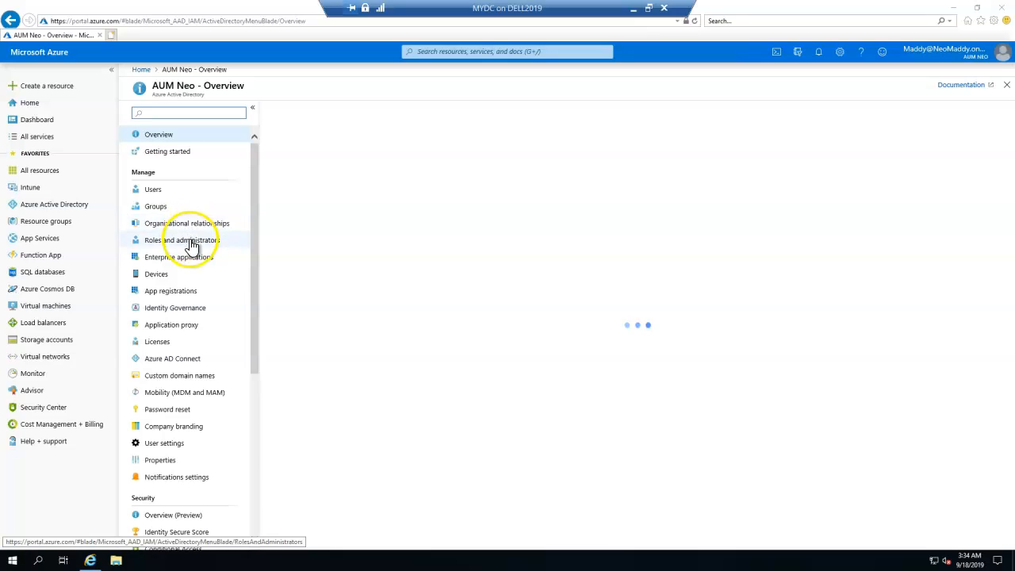
Step: Open Azure AD Connect and check it shows sync not installed, never run, and password hash sync disabled
click(163, 361)
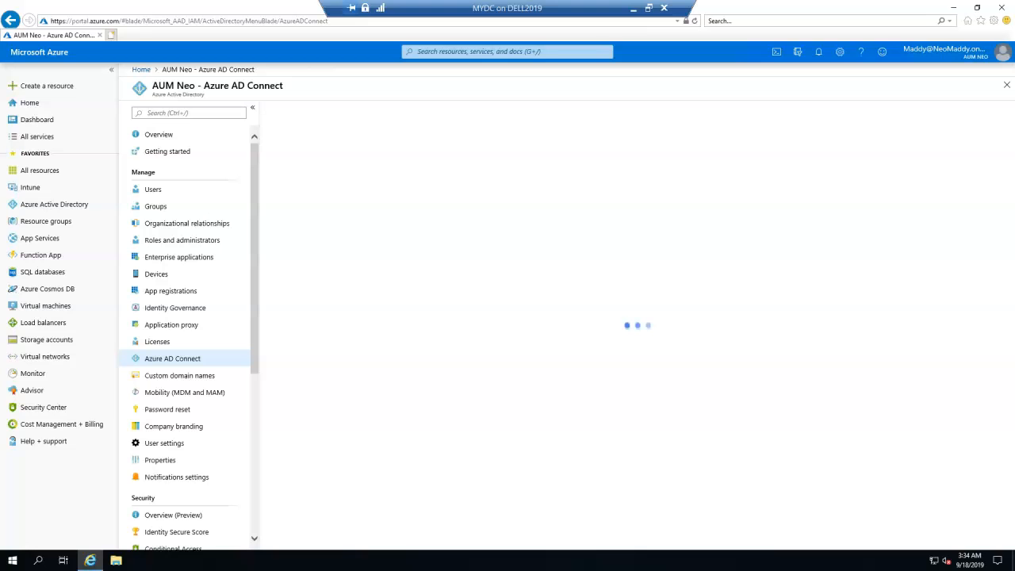
drag(433, 219, 401, 218)
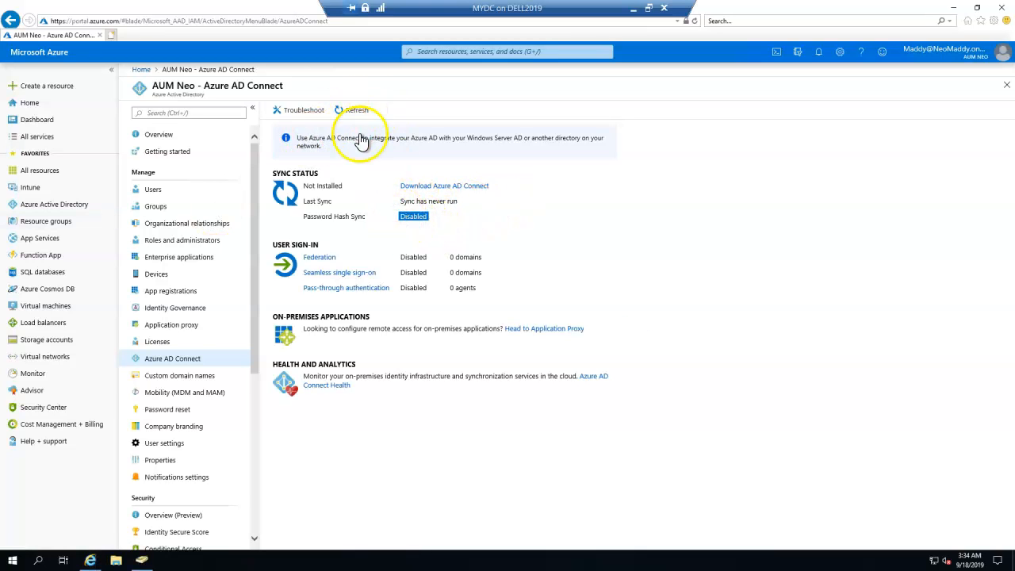
drag(506, 196, 395, 206)
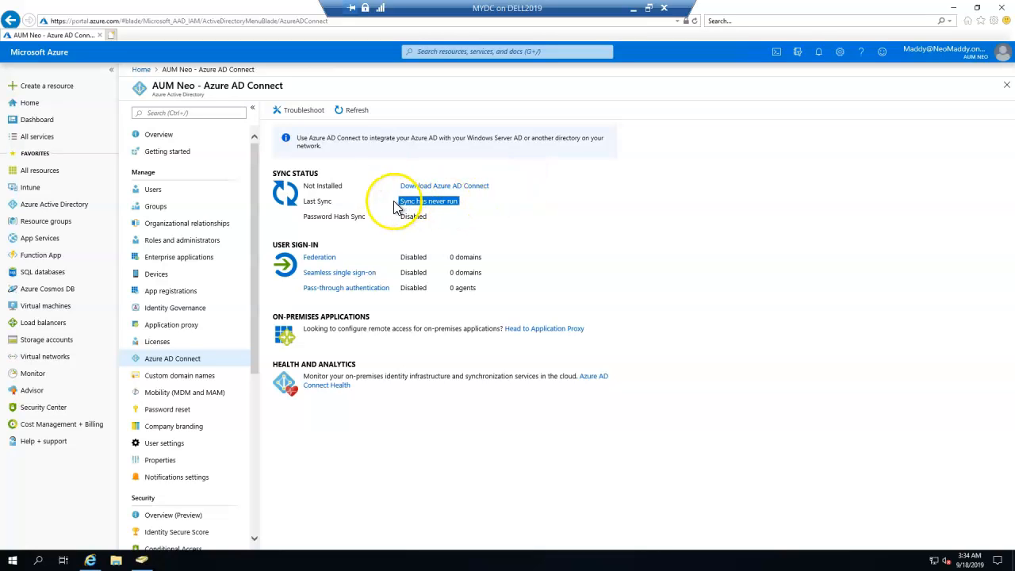
drag(487, 290, 462, 410)
click(466, 415)
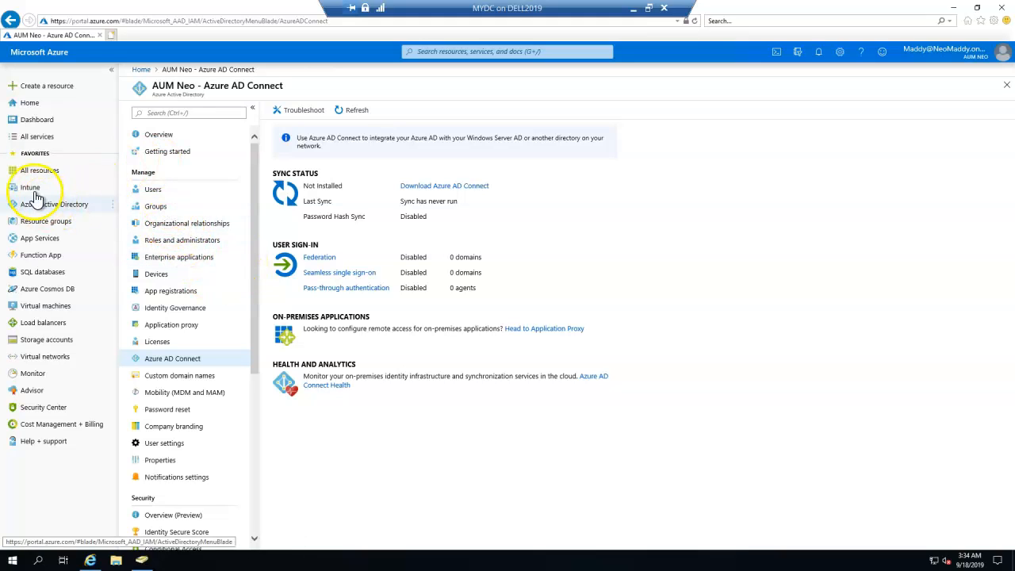
Step: Open Intune's Windows enrollment Automatic Enrollment settings and confirm MDM user scope is All
click(39, 271)
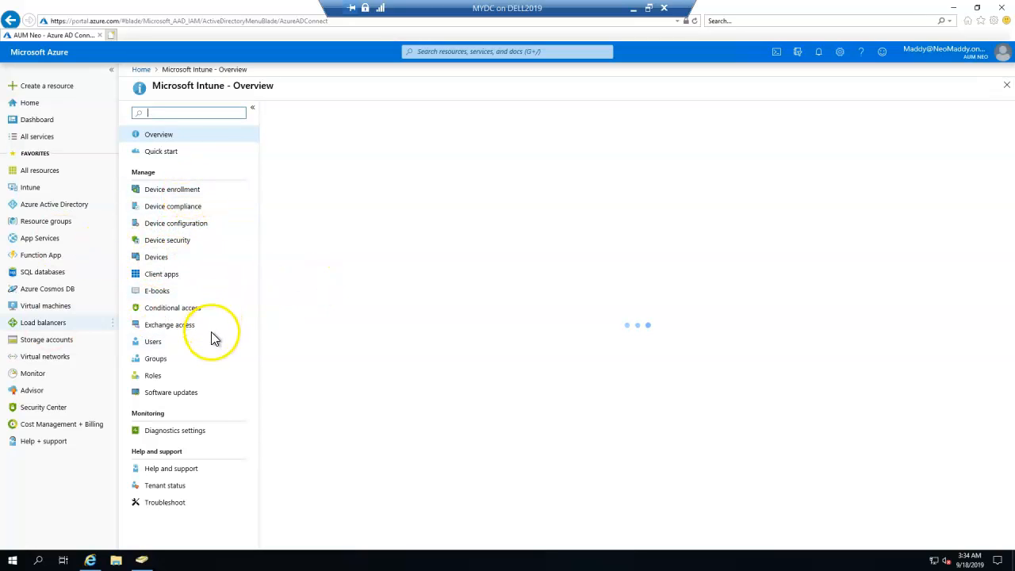
click(186, 192)
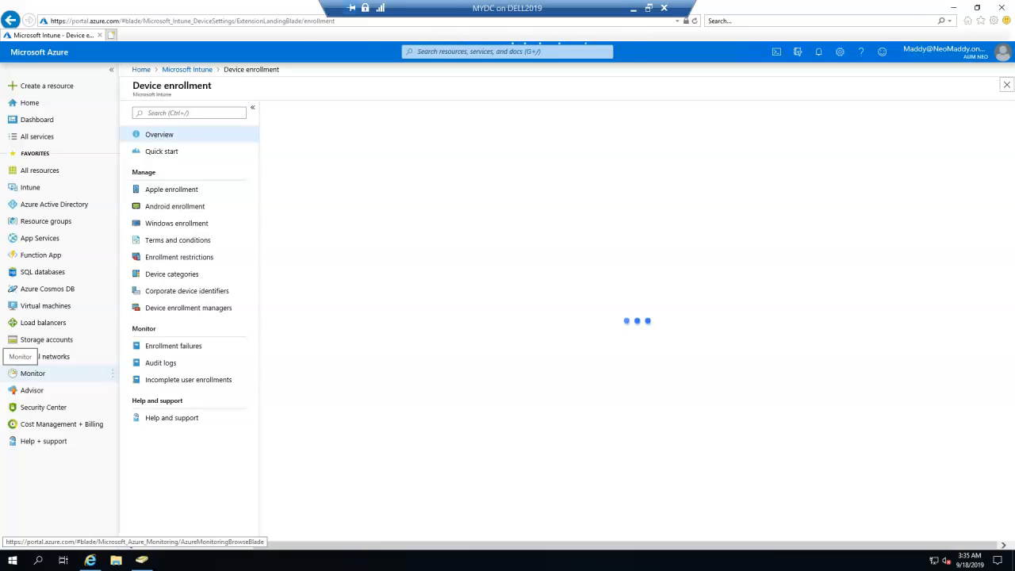
click(198, 225)
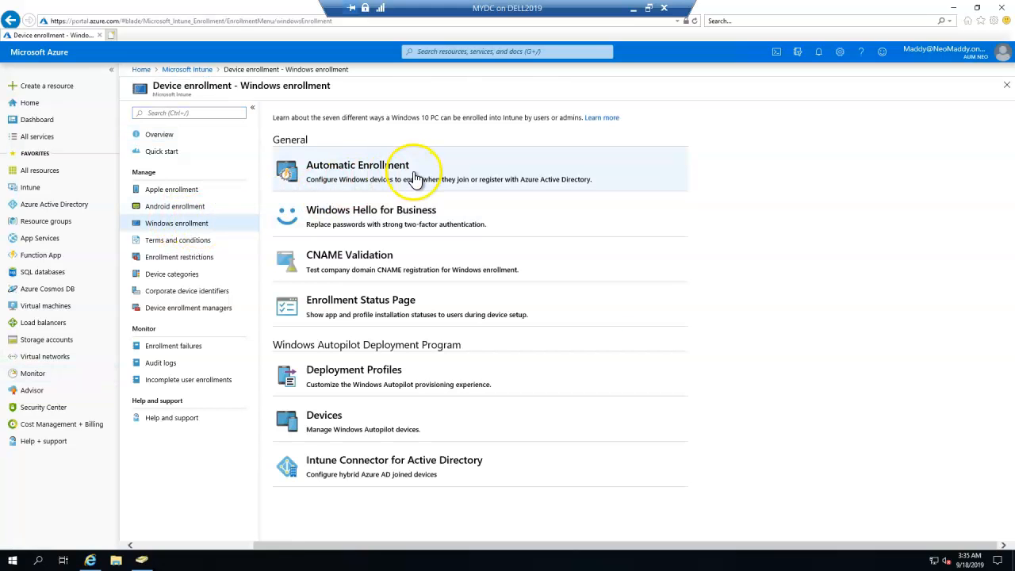
click(413, 176)
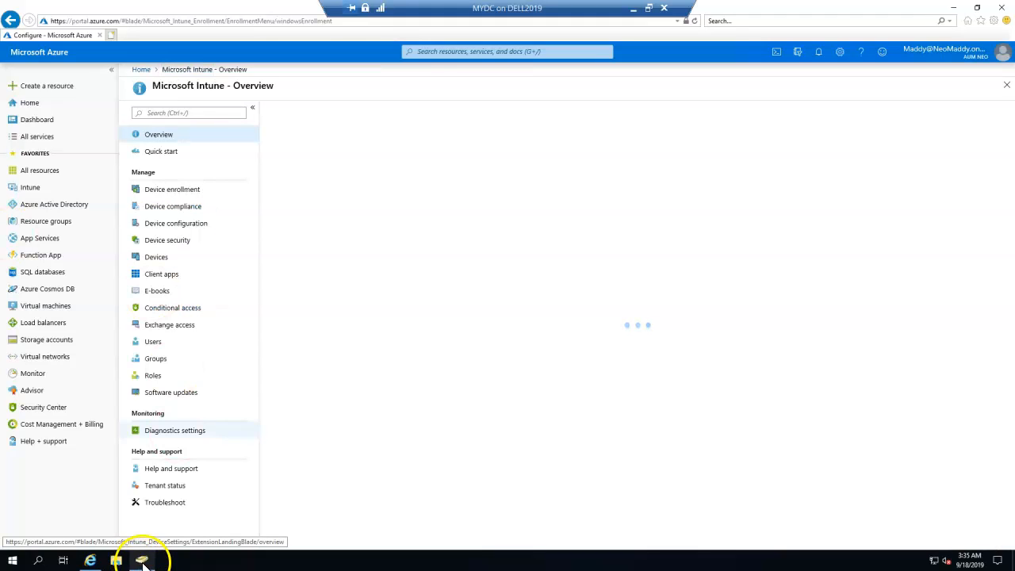
Step: Maximize Active Directory Users and Computers and expand the aumneo.com domain
click(141, 560)
double_click(137, 56)
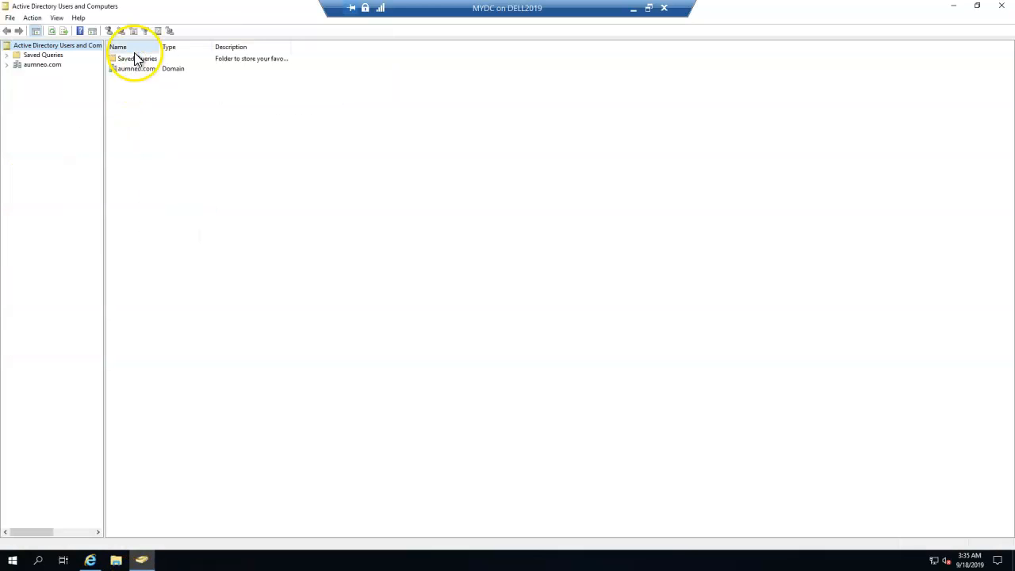
click(31, 65)
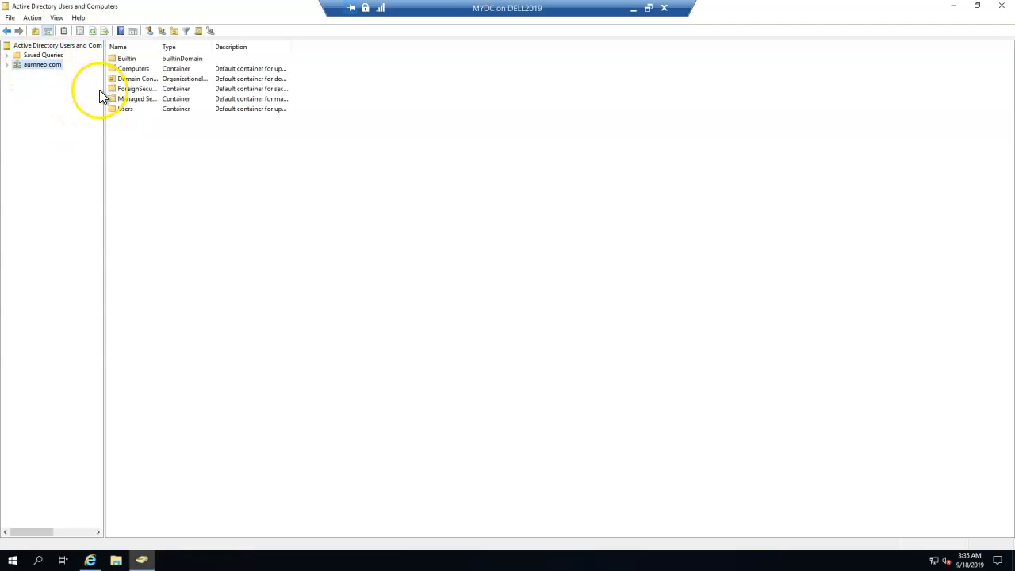
double_click(159, 47)
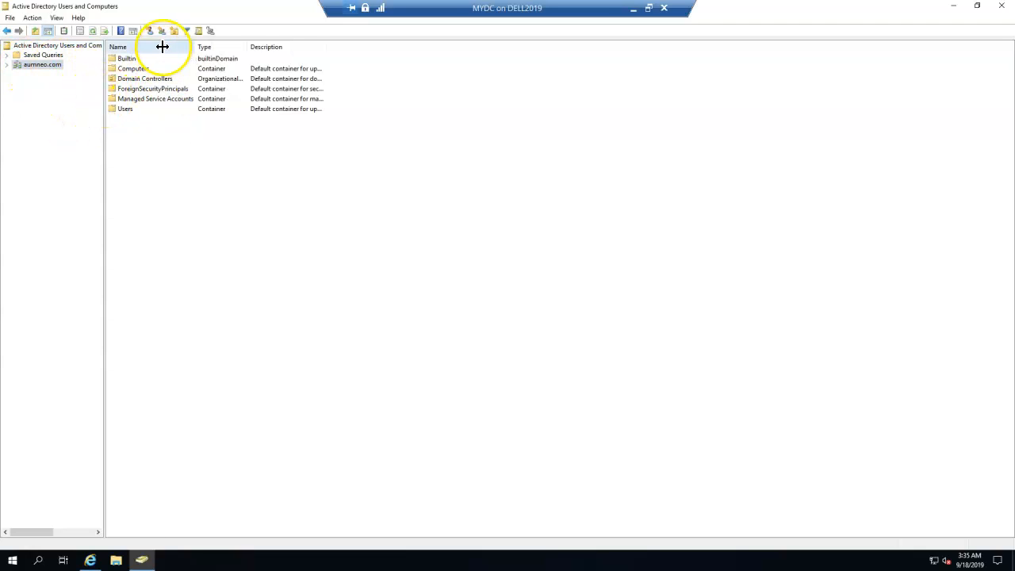
click(6, 65)
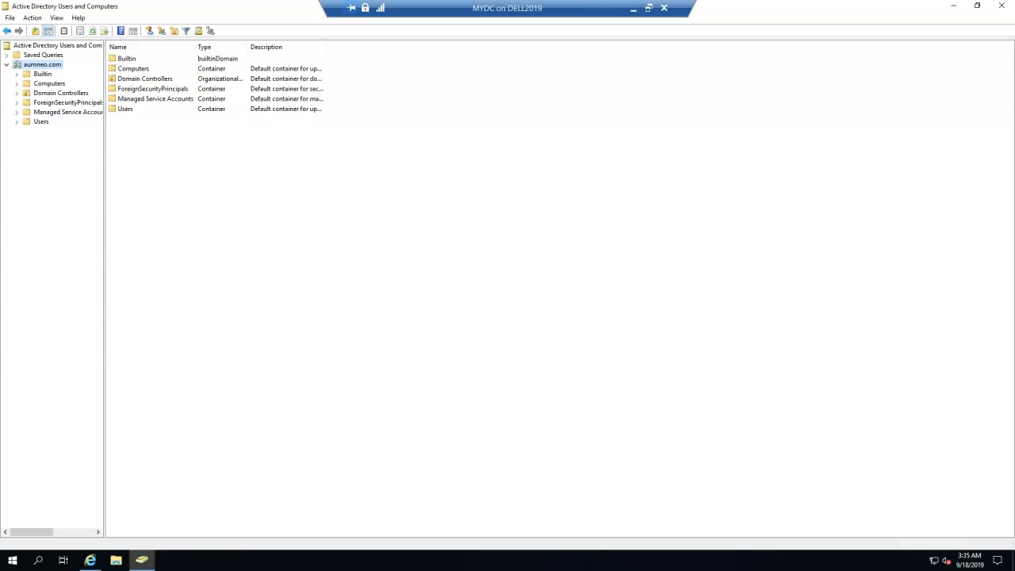
Step: Start a new user in the aumneo.com Users container
click(42, 124)
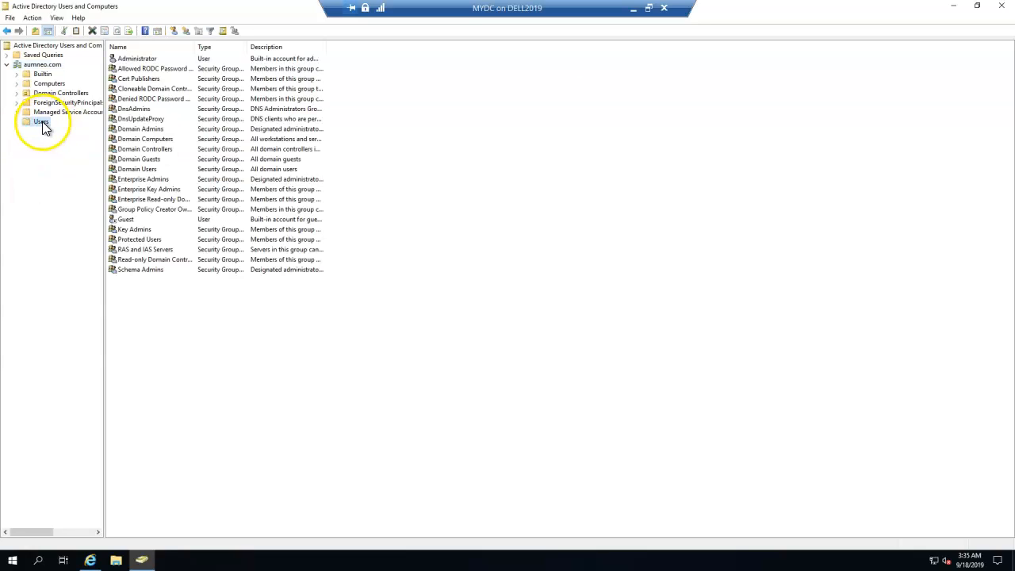
right_click(43, 127)
mouse_move(87, 155)
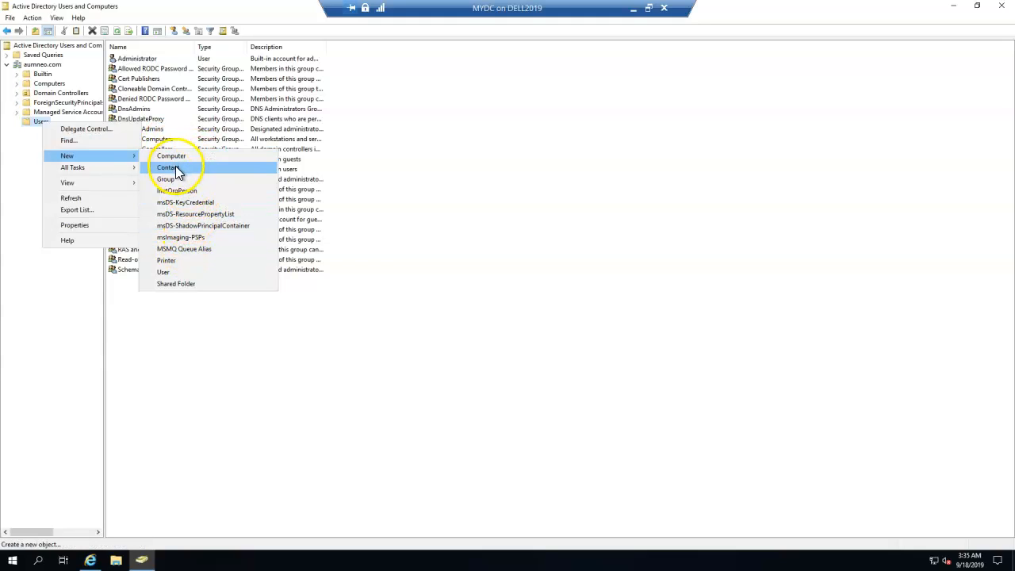
click(168, 273)
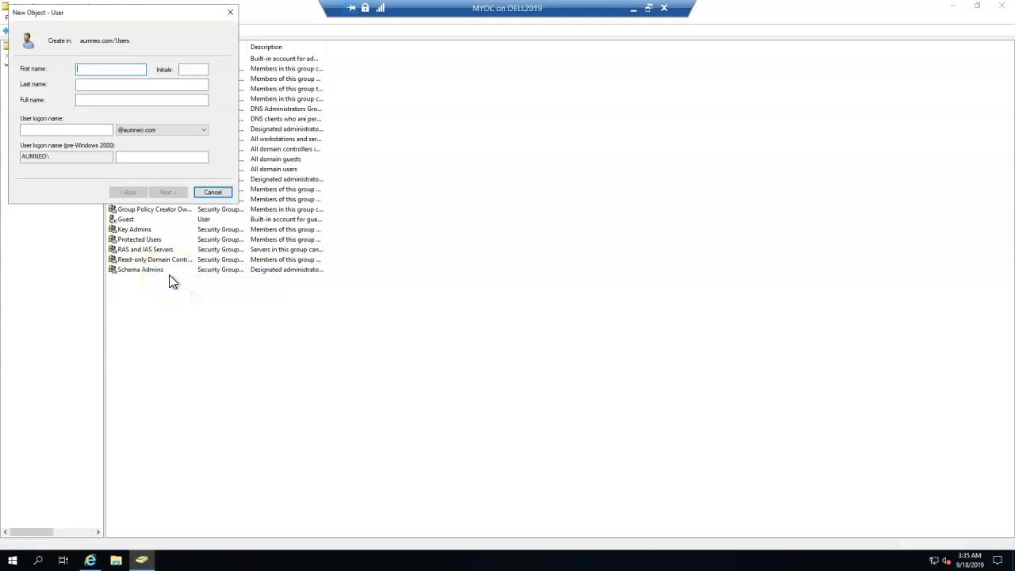
Step: Enter Intune-Connector as the new user's name and logon name
text(iNTUN)
key(BackSpace)
key(BackSpace)
key(BackSpace)
key(BackSpace)
text(Intune-Connector)
key(Tab)
key(Tab)
key(Tab)
key(ctrl+c)
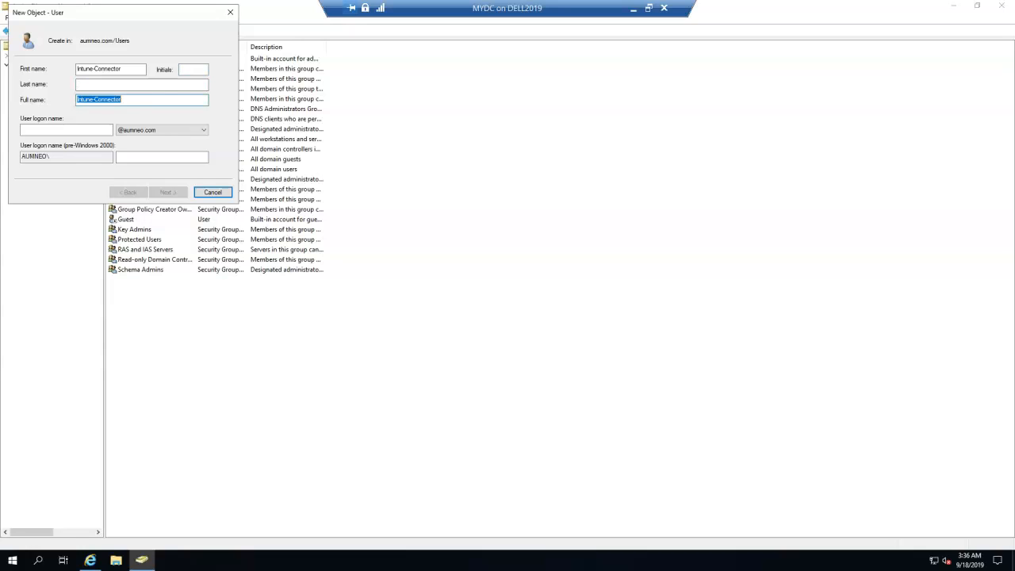
key(Tab)
key(ctrl+v)
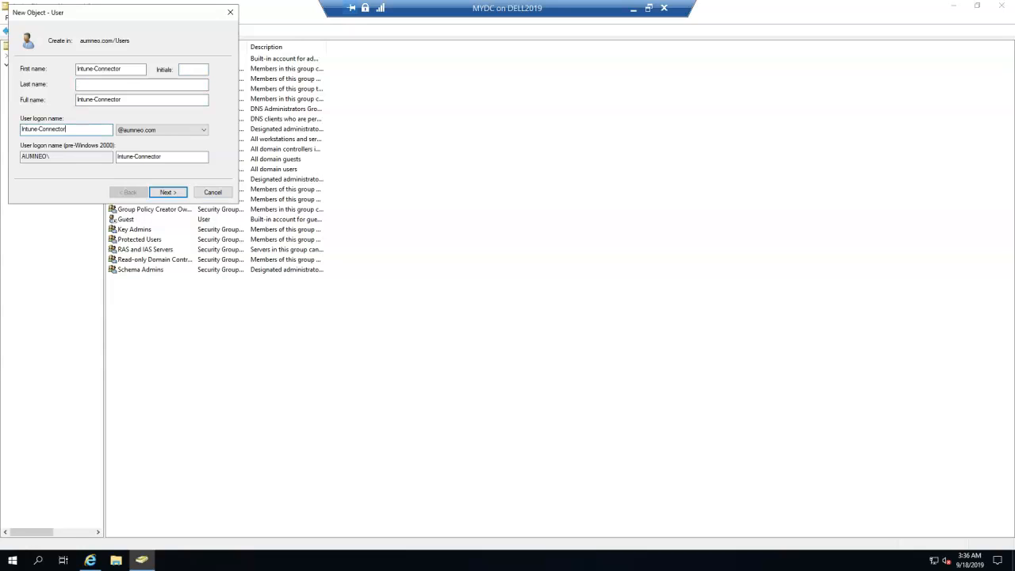
click(178, 194)
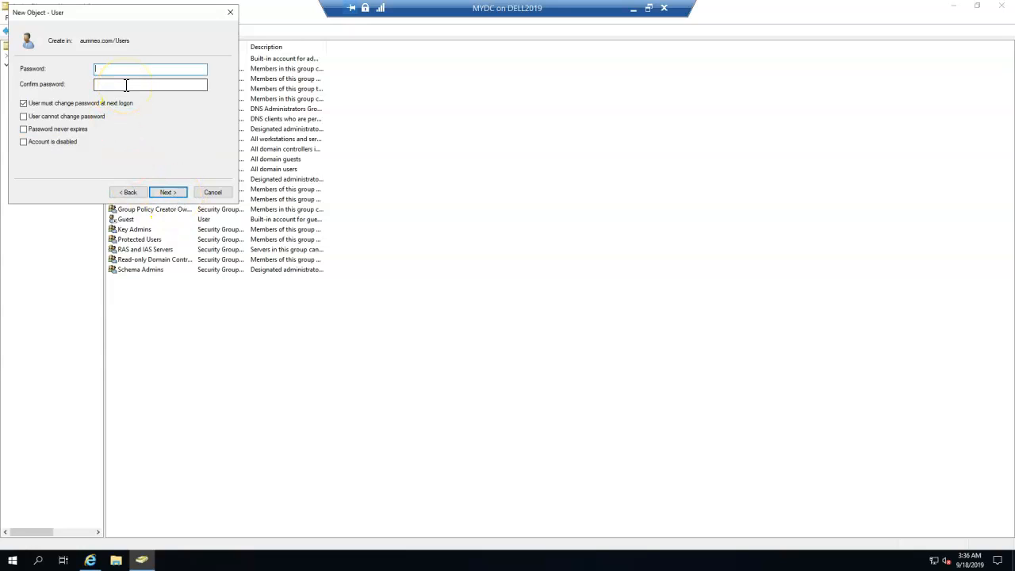
Step: Set the password, clear 'must change password at next logon', and finish creating the user
text(••••••••••••)
key(Tab)
text(••••••)
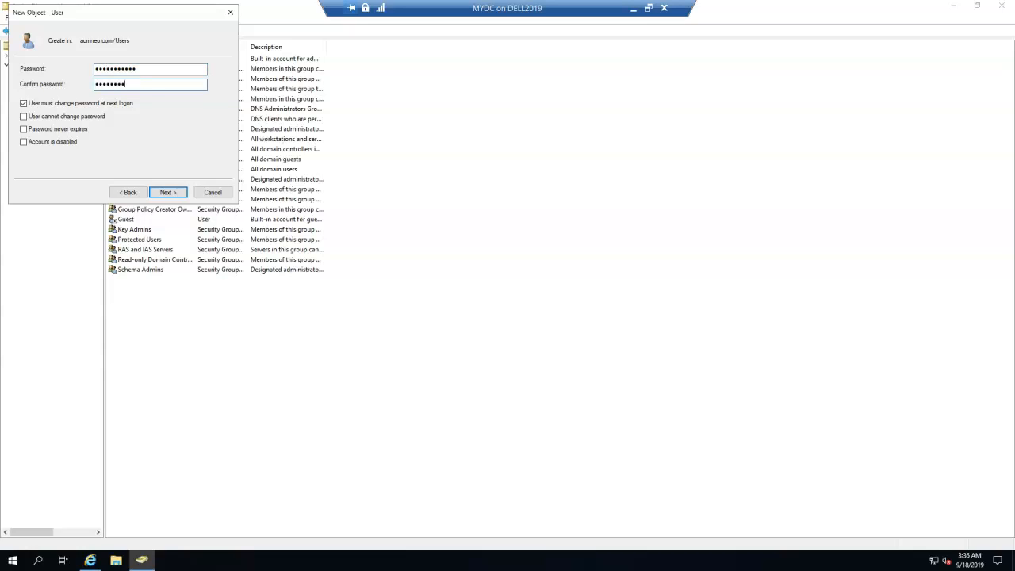
text(••••••)
click(68, 103)
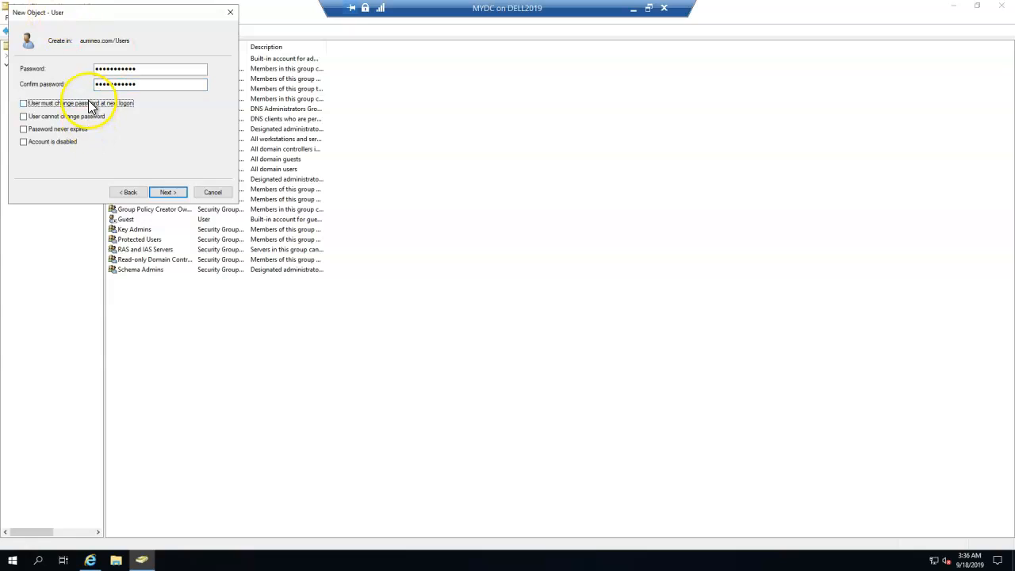
click(177, 193)
click(178, 193)
click(184, 362)
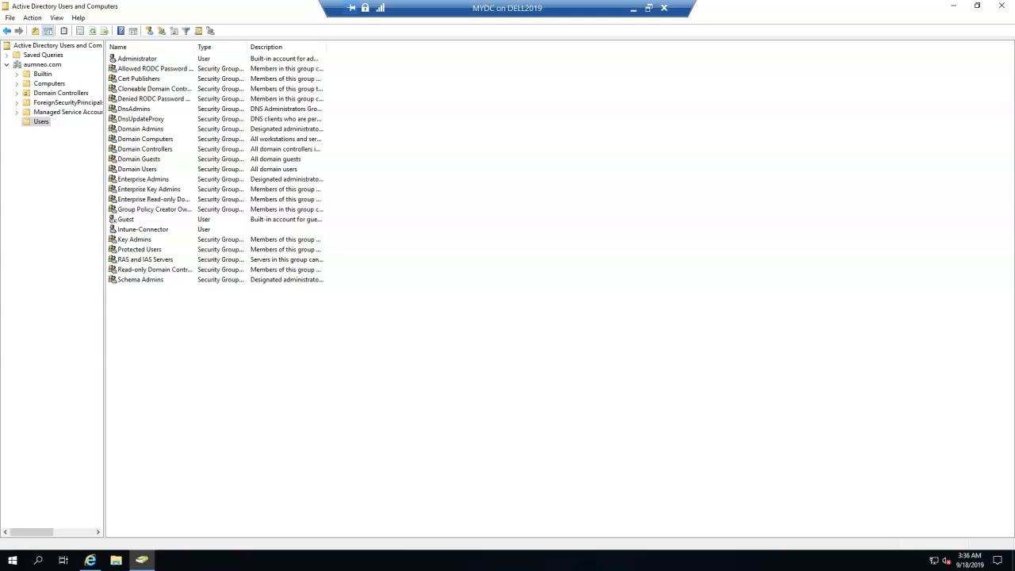
Step: Create an organizational unit named Demo under the aumneo.com domain
click(55, 65)
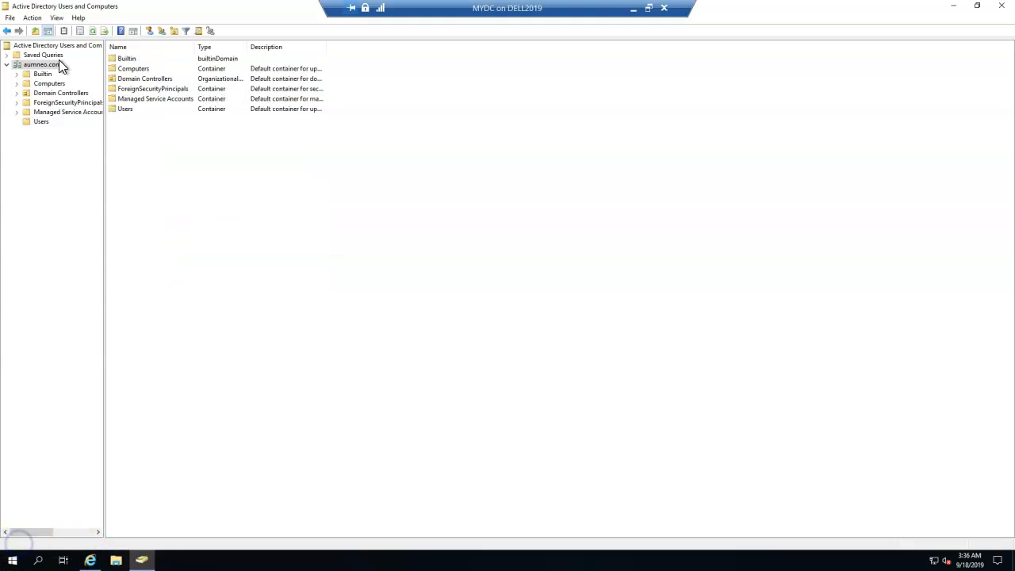
click(173, 31)
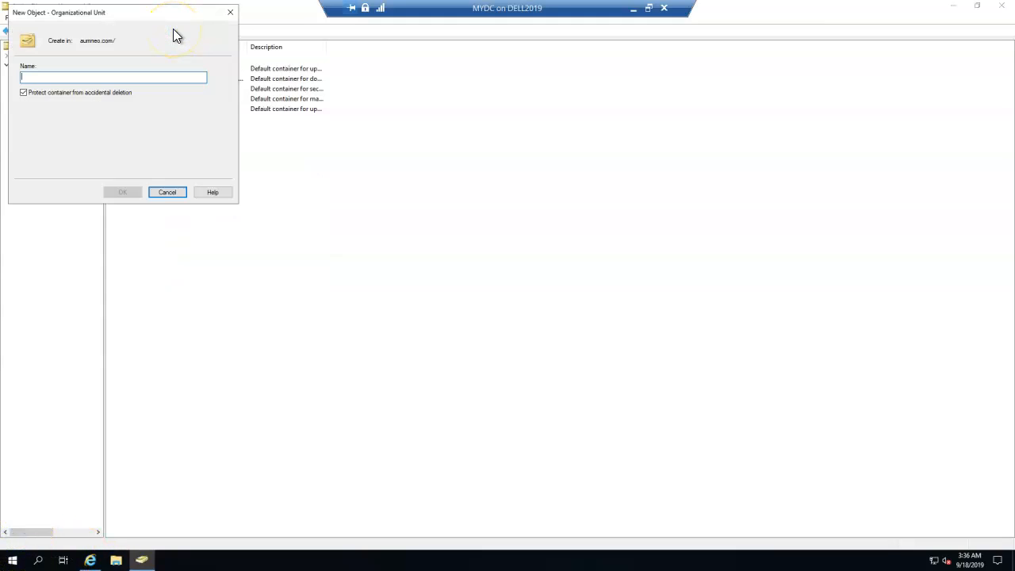
text(hY)
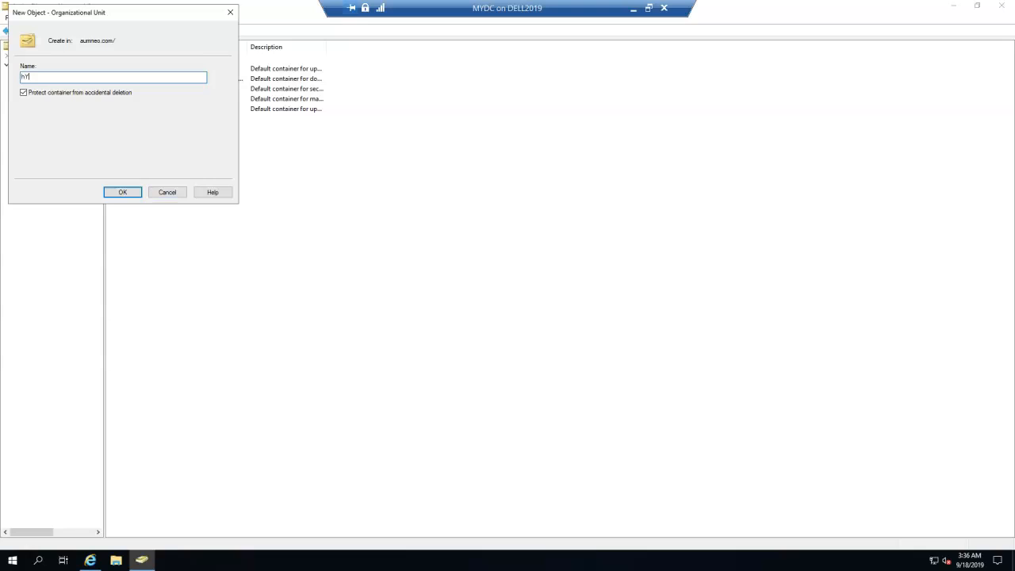
text(BRIDJOIN)
key(BackSpace)
key(BackSpace)
key(BackSpace)
key(BackSpace)
key(BackSpace)
key(BackSpace)
key(BackSpace)
key(BackSpace)
key(BackSpace)
key(BackSpace)
key(BackSpace)
text(Demo)
key(Return)
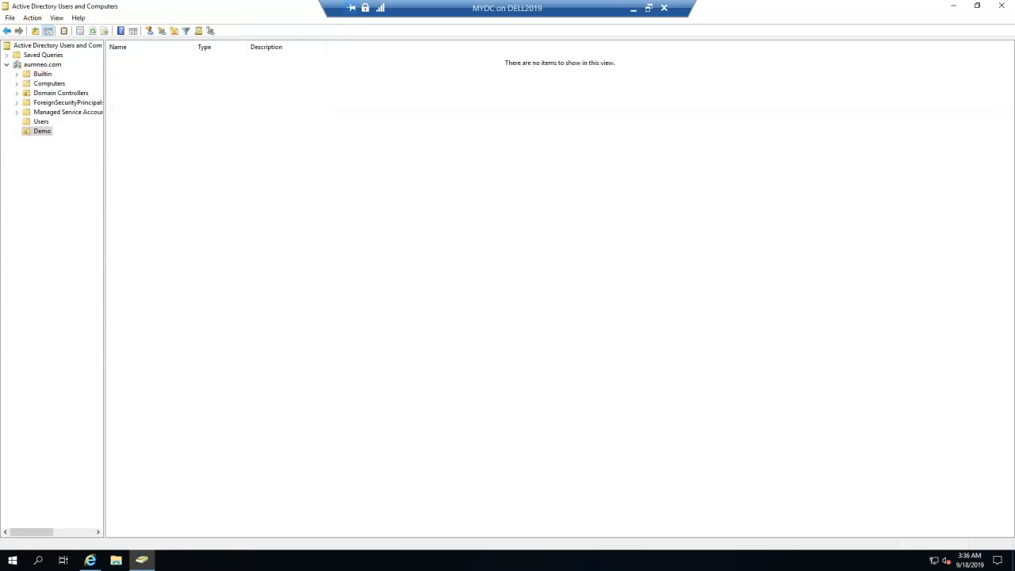
Step: Rename the Demo OU to Autopilot Demo
click(42, 131)
click(43, 132)
text(Autopilot)
key(Return)
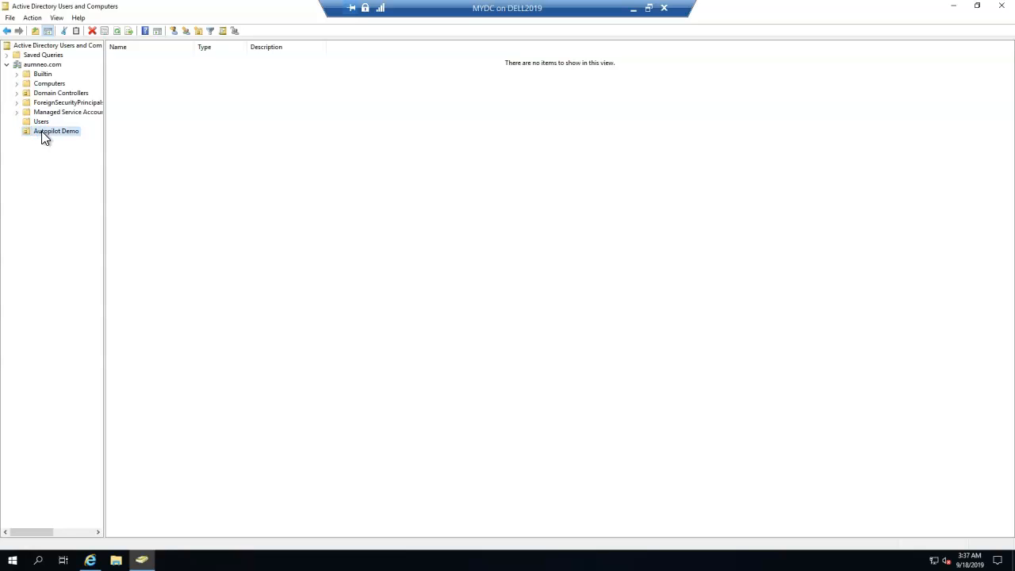
Step: Start delegating control of Autopilot Demo with Intune-Connector as the delegate
right_click(45, 137)
click(49, 138)
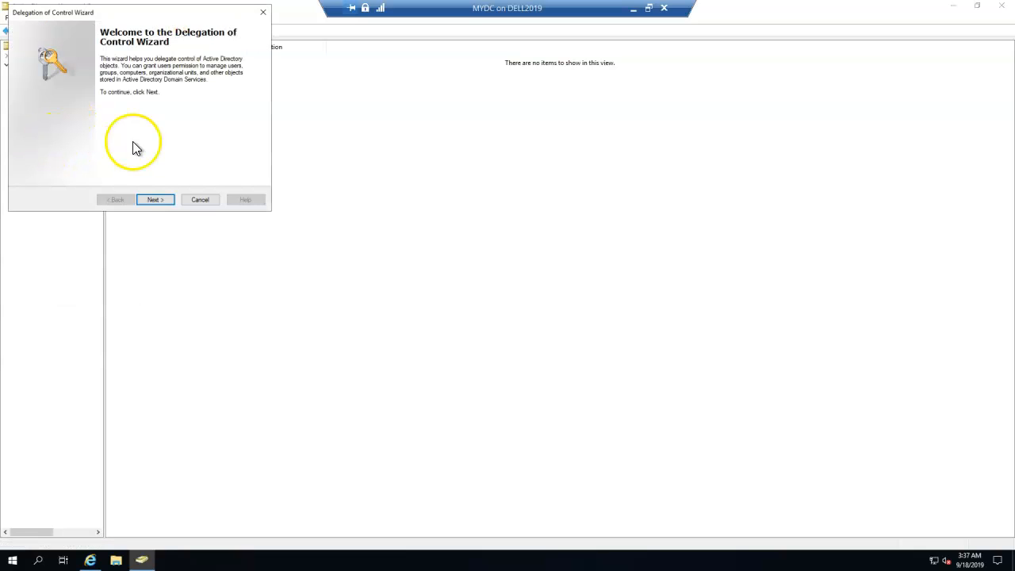
click(155, 200)
click(194, 151)
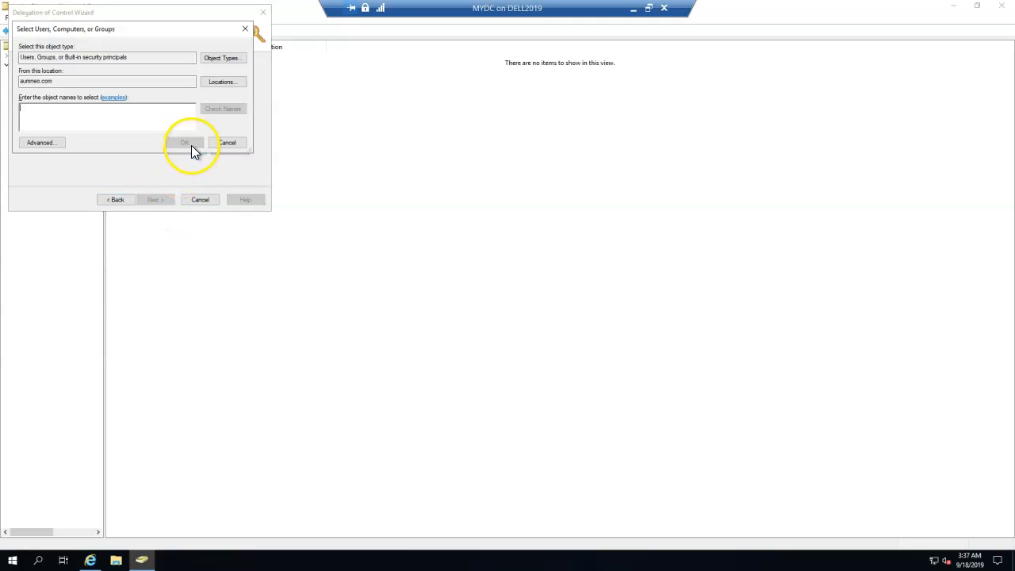
text(Intune-Connector)
click(191, 145)
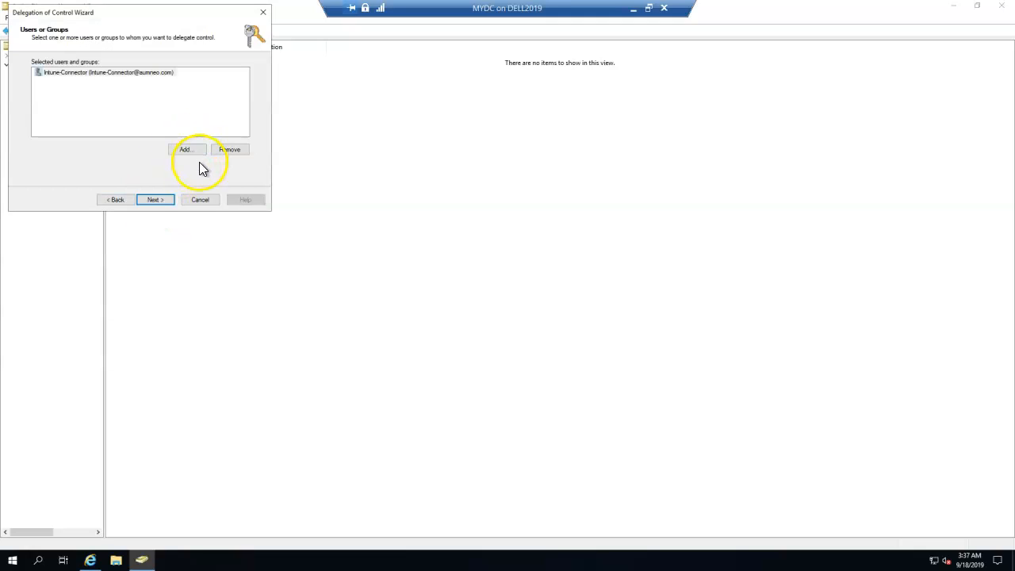
click(165, 200)
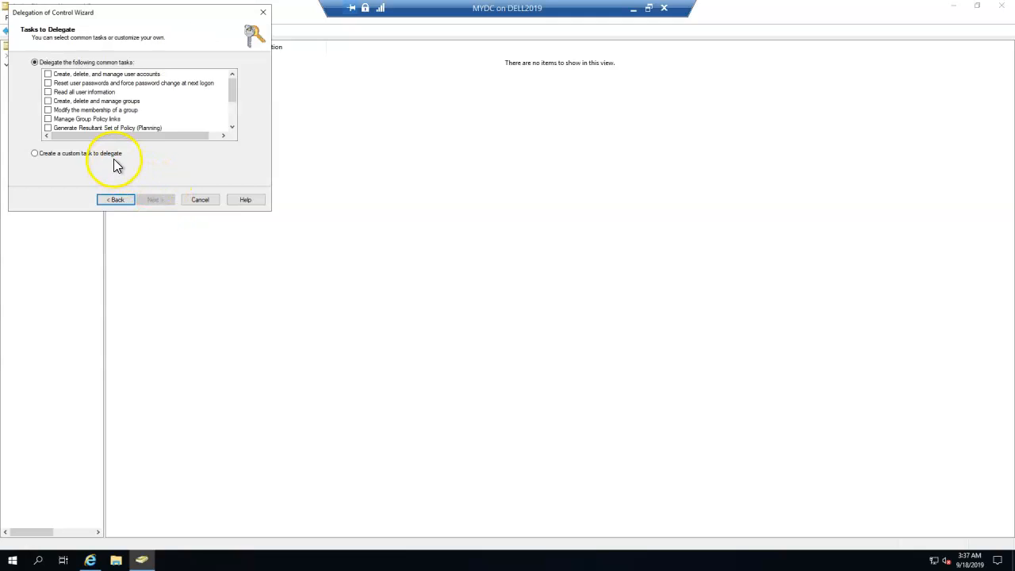
Step: Define a custom task limited to Computer objects, allowing their creation and deletion
click(111, 153)
click(161, 200)
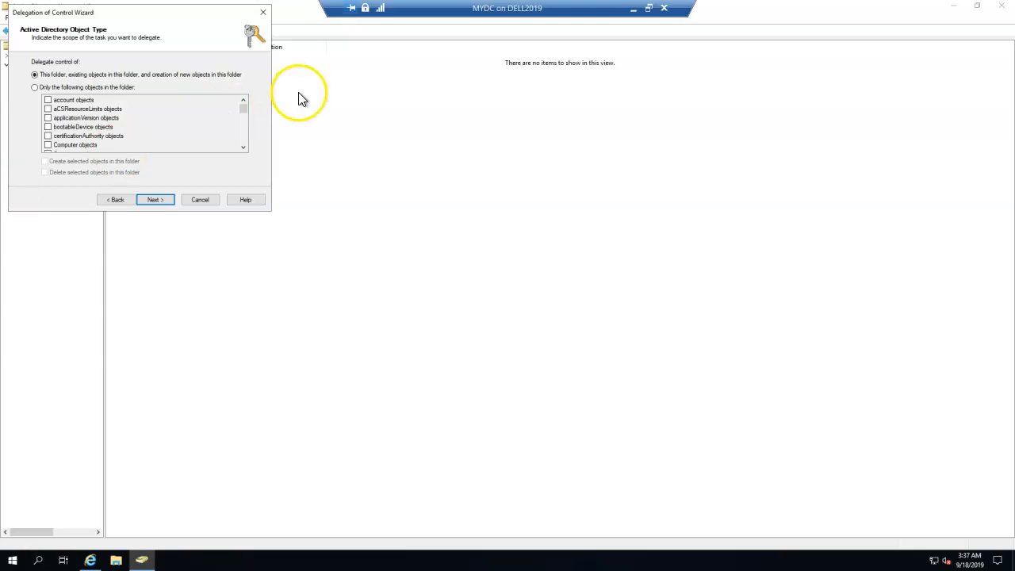
click(64, 88)
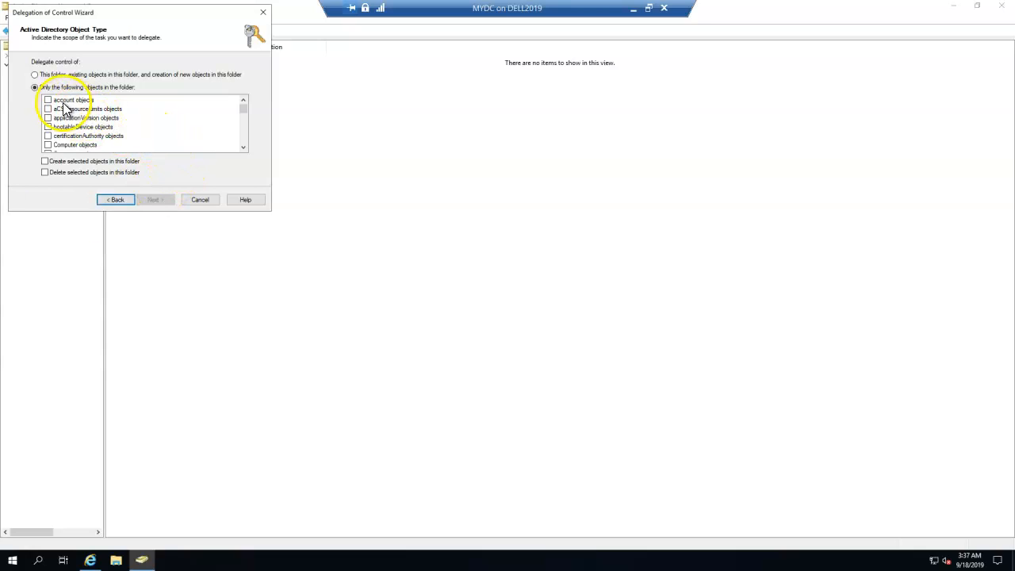
click(49, 101)
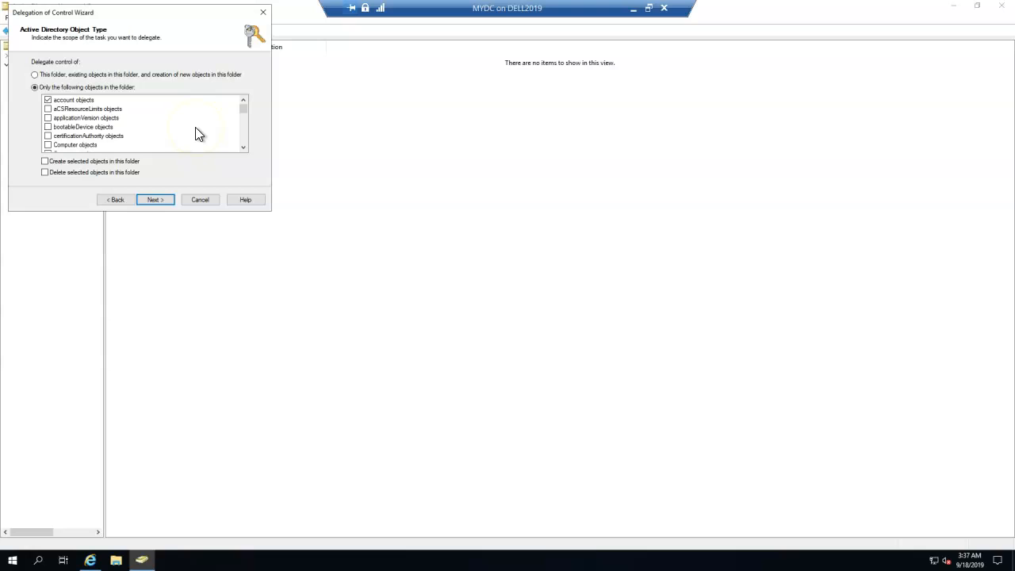
click(49, 101)
click(48, 145)
click(82, 163)
click(77, 172)
click(243, 148)
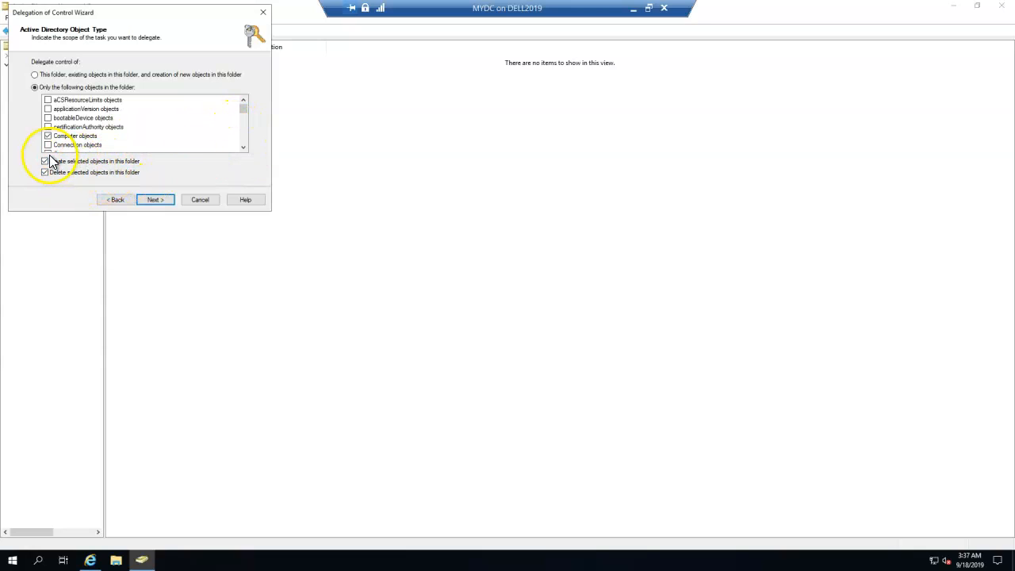
scroll(108, 144, down, 1)
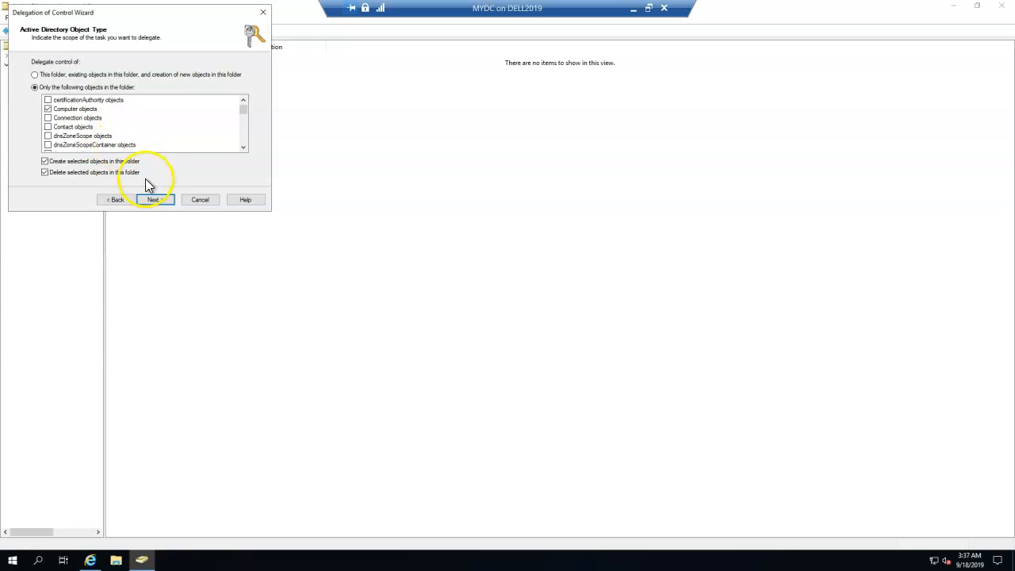
click(151, 200)
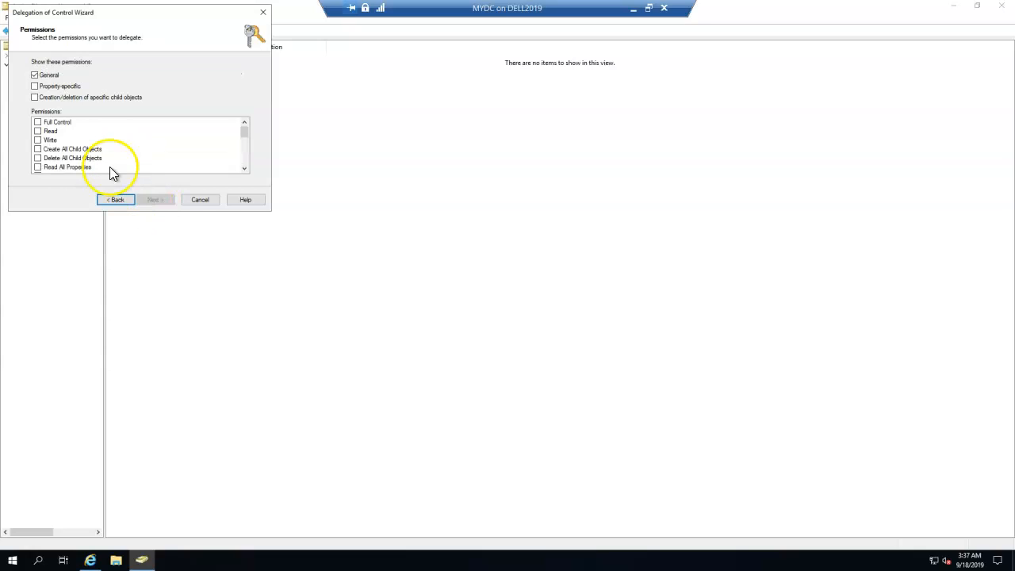
Step: Grant Full Control over the computer objects and complete the delegation
click(47, 86)
click(52, 122)
click(37, 122)
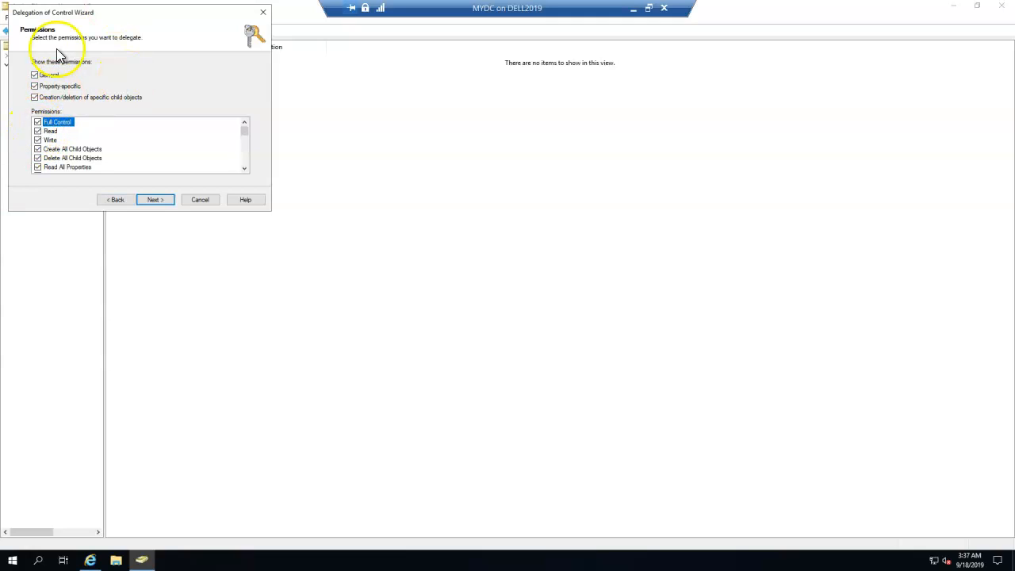
click(157, 200)
click(168, 201)
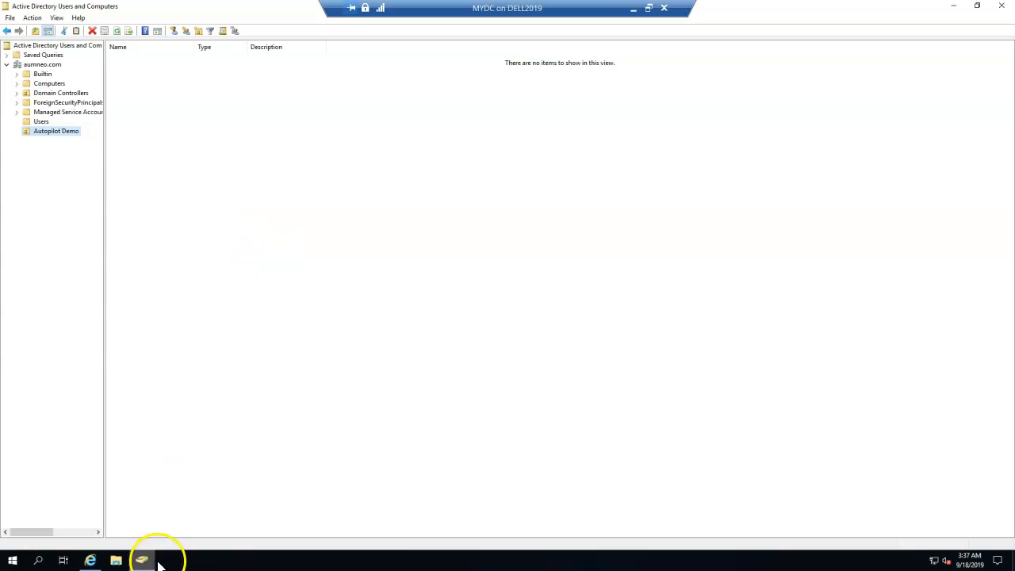
Step: Open Intune Connector for Active Directory under Windows enrollment
click(90, 559)
click(195, 193)
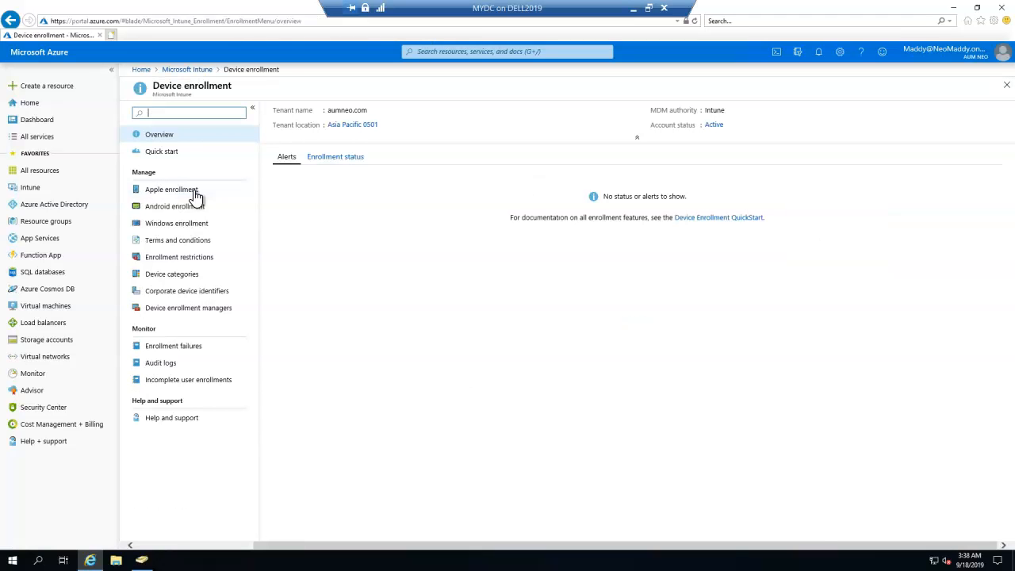
click(188, 230)
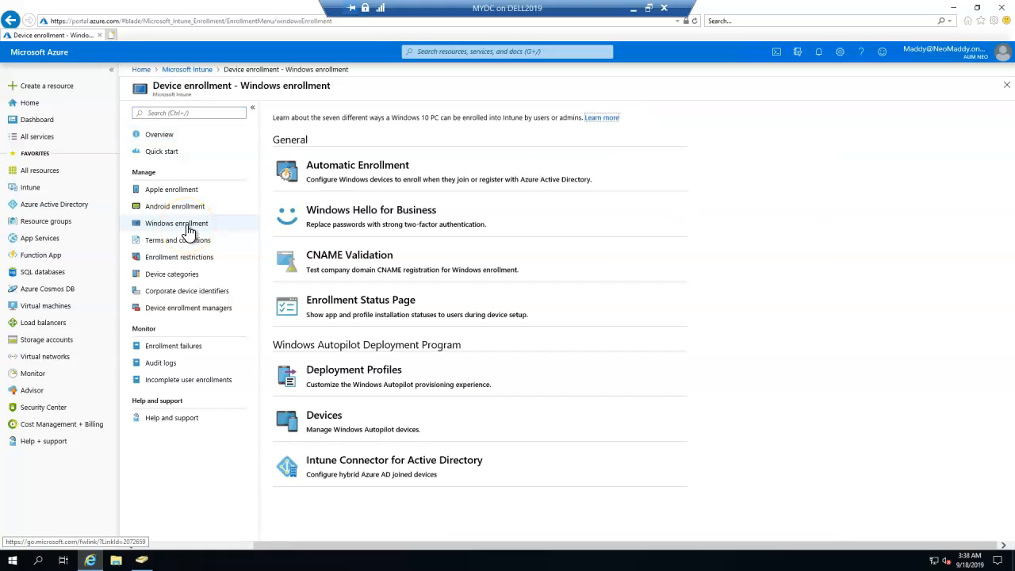
click(350, 390)
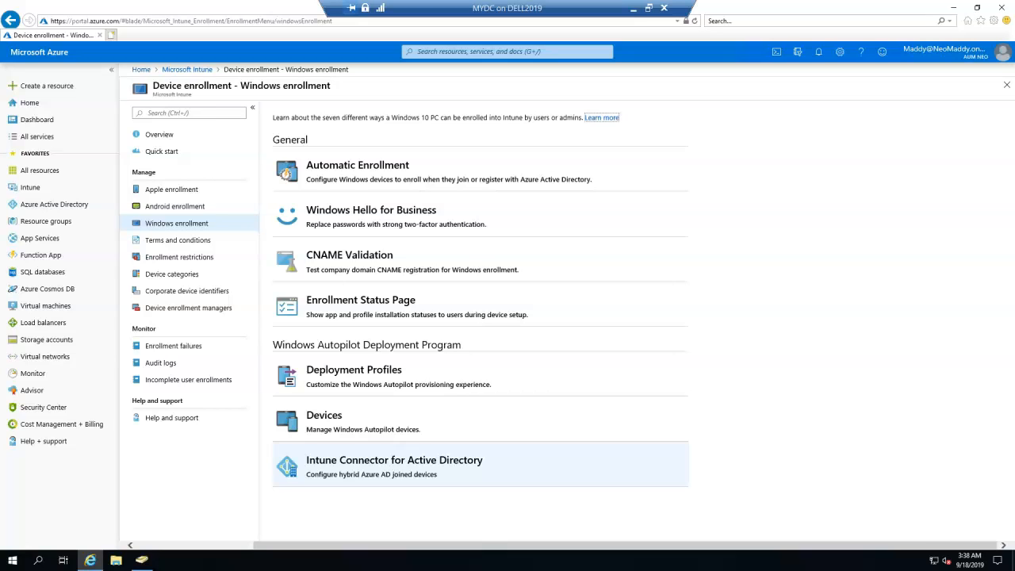
drag(311, 472, 453, 475)
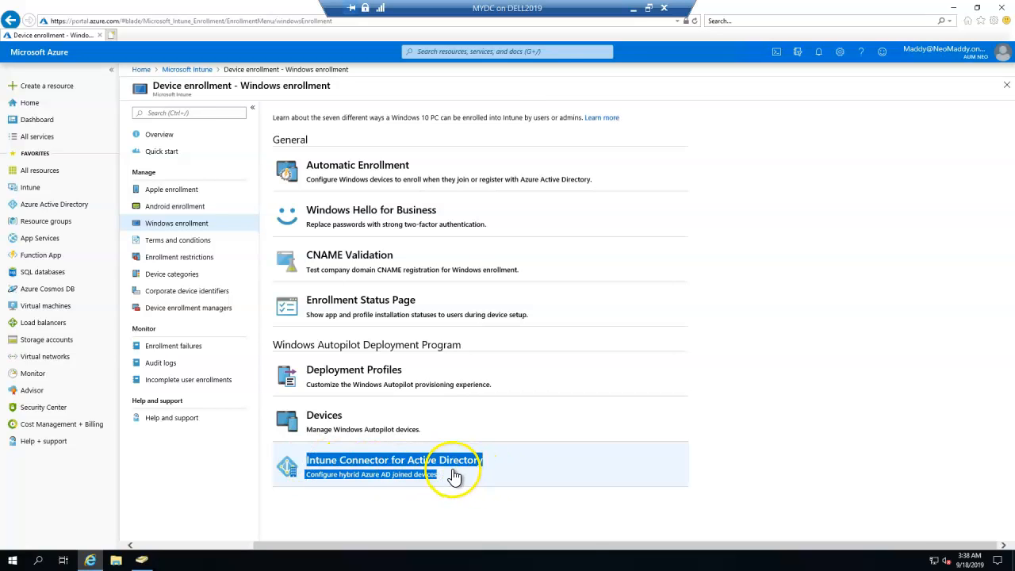
click(453, 473)
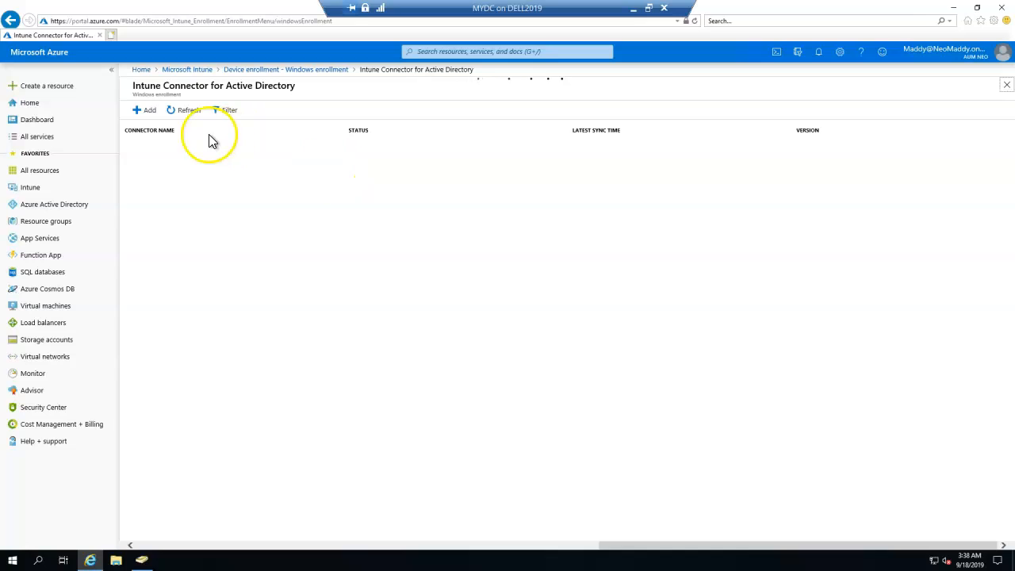
Step: Open the Add connector pane and review its two setup steps
drag(133, 85, 290, 87)
double_click(152, 95)
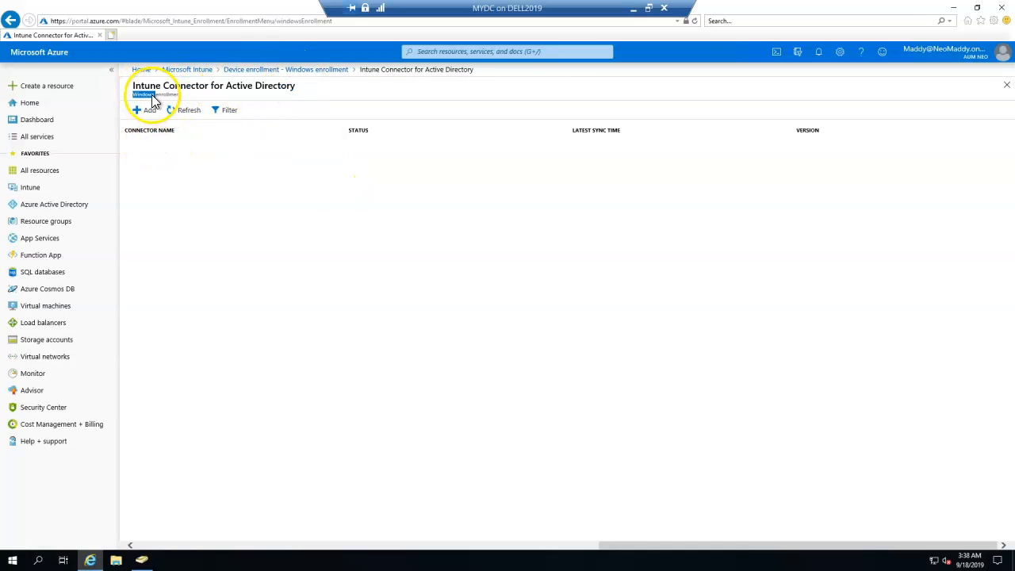
click(144, 111)
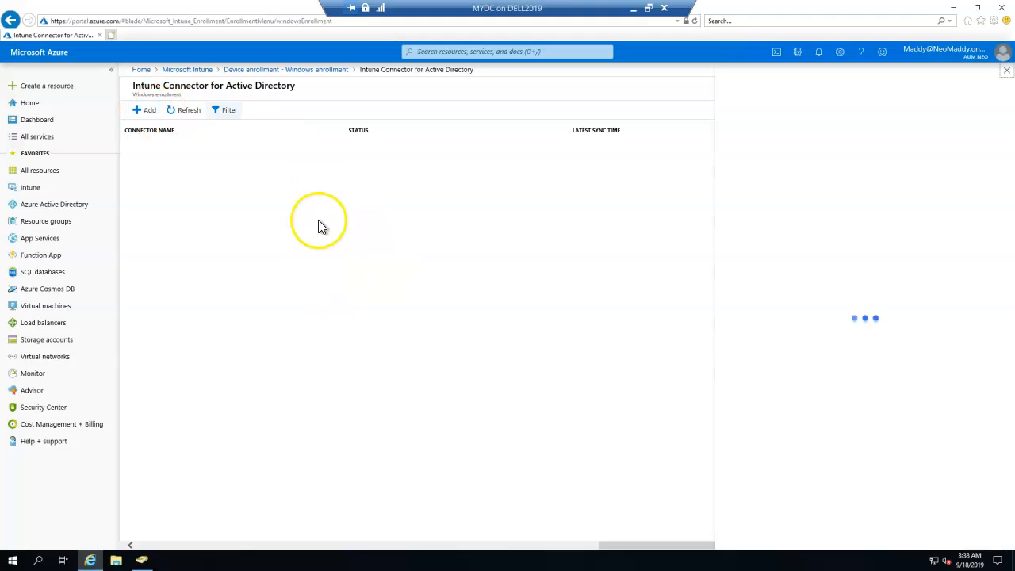
drag(811, 141, 861, 385)
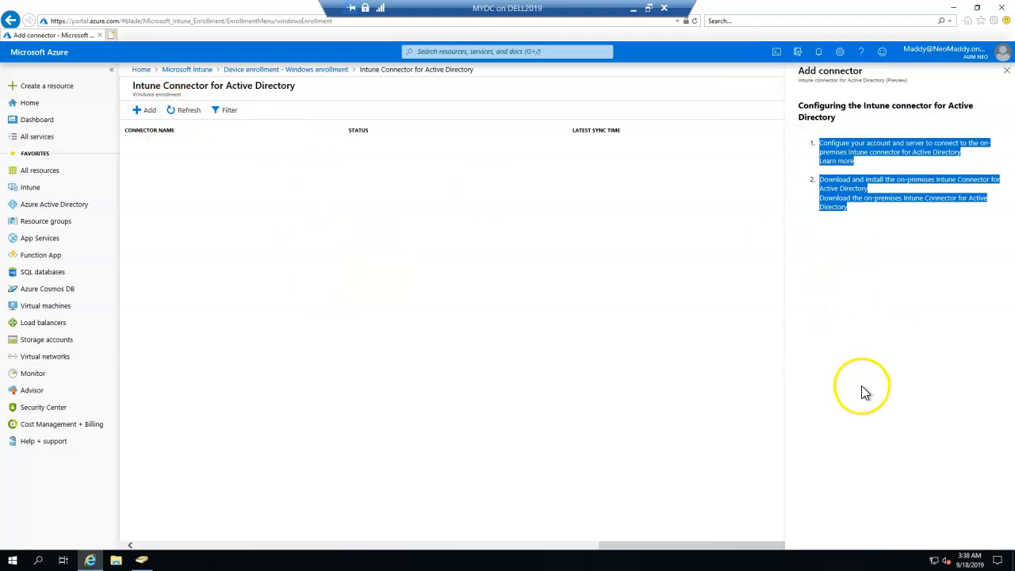
Step: Review the connector's account configuration and download-and-install steps
click(888, 297)
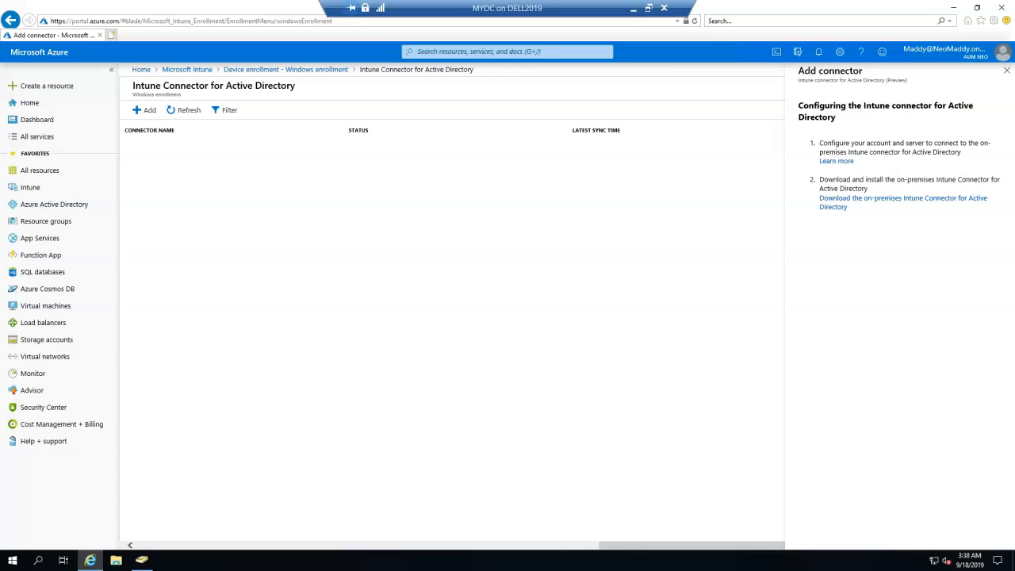
triple_click(846, 148)
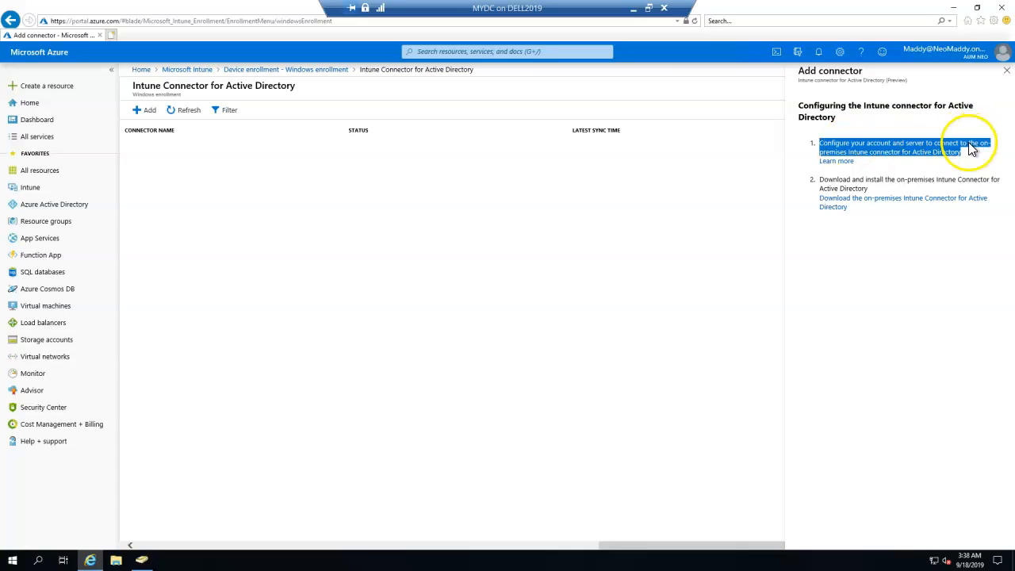
click(912, 157)
drag(851, 144, 973, 141)
drag(879, 182, 866, 204)
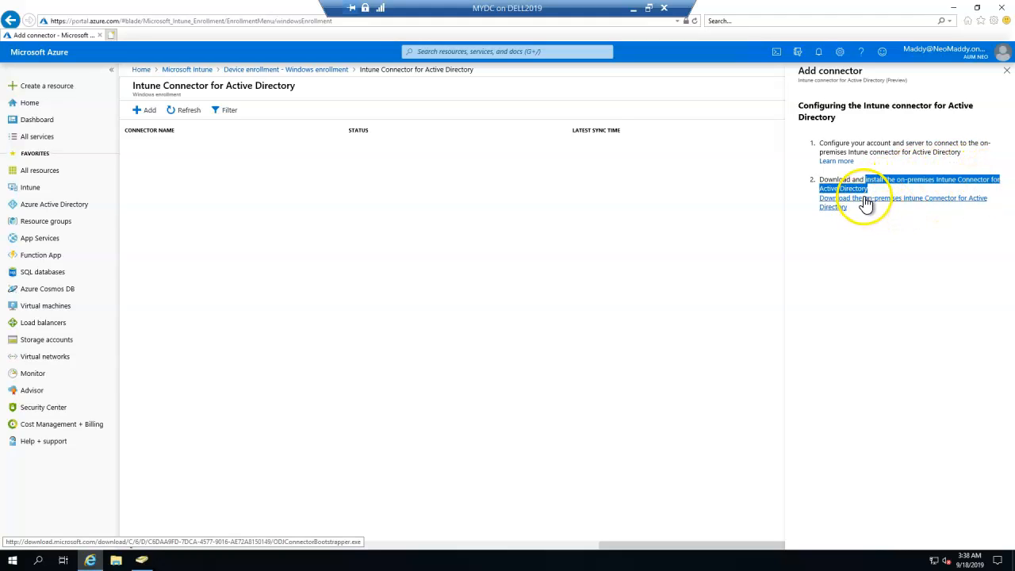
Step: Download and run ODJConnectorBootstrapper.exe, then accept its license terms
click(866, 204)
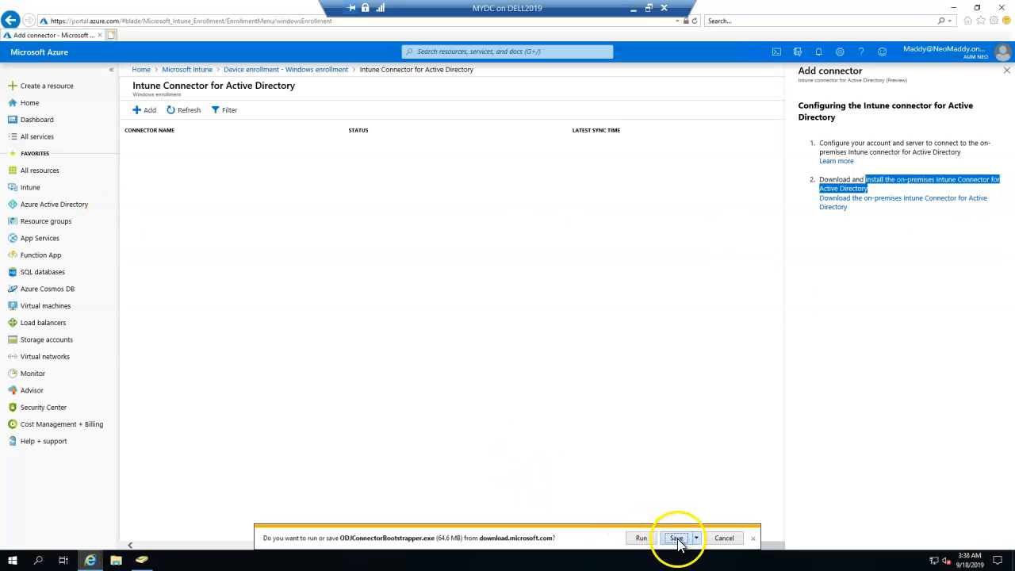
click(673, 537)
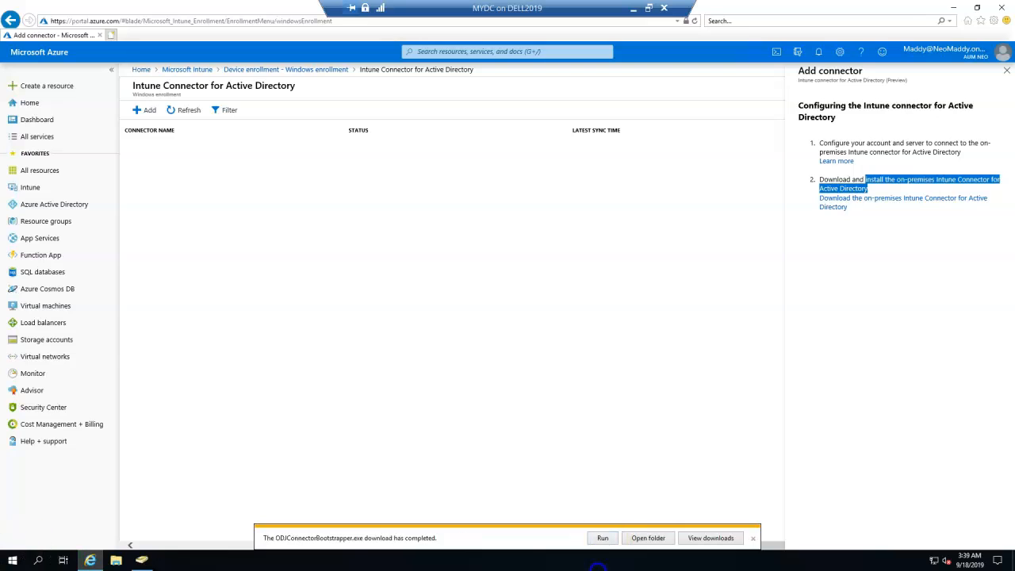
click(611, 538)
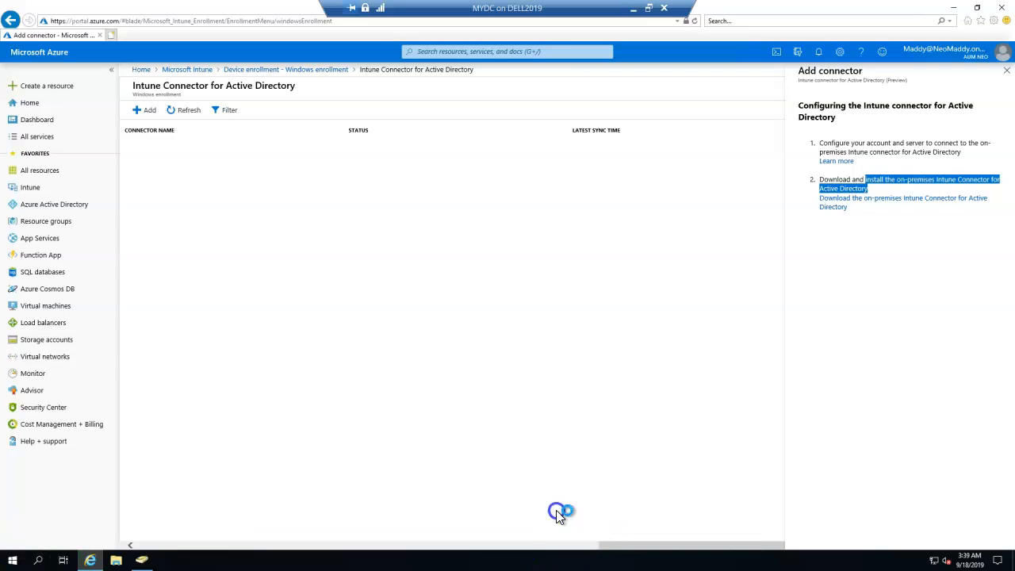
click(495, 326)
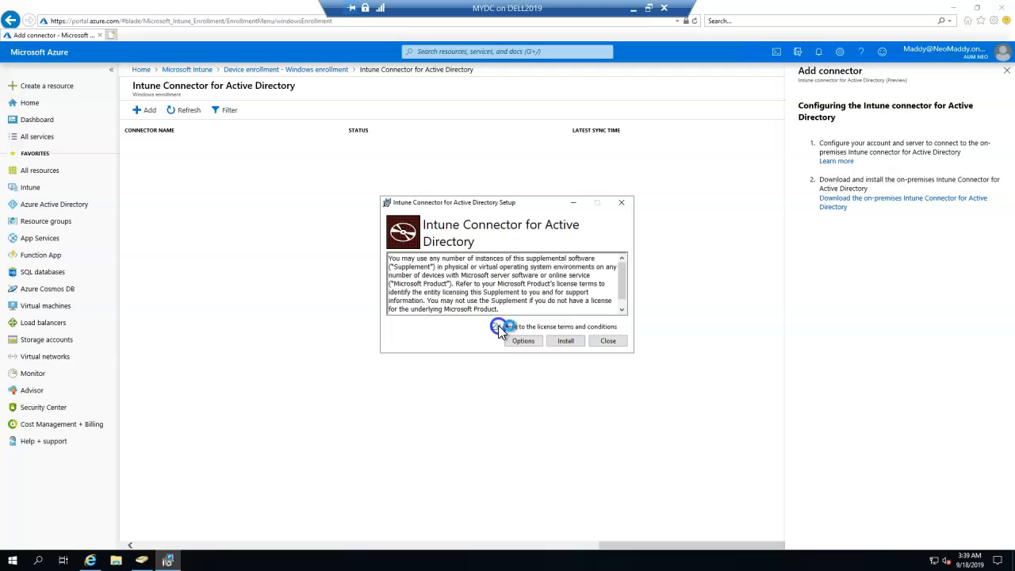
Step: Install the connector and copy the signed-in admin account's email from the portal
click(563, 340)
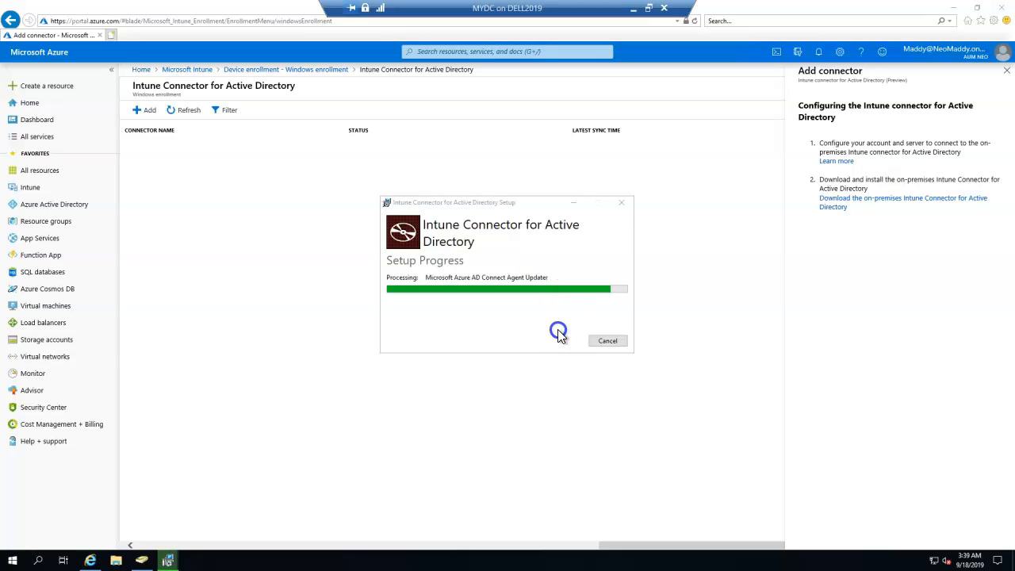
click(926, 49)
triple_click(930, 118)
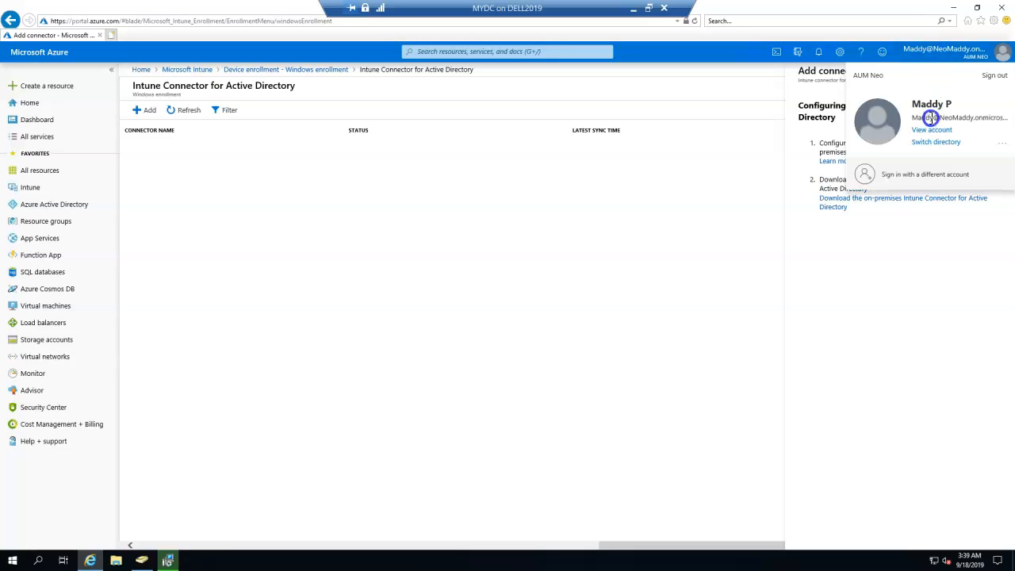
right_click(930, 116)
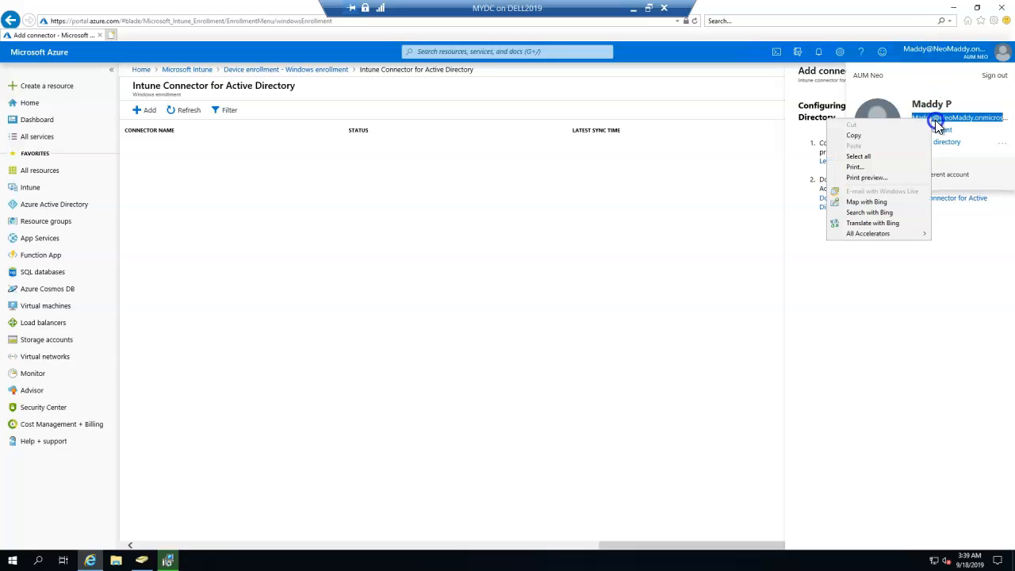
click(889, 137)
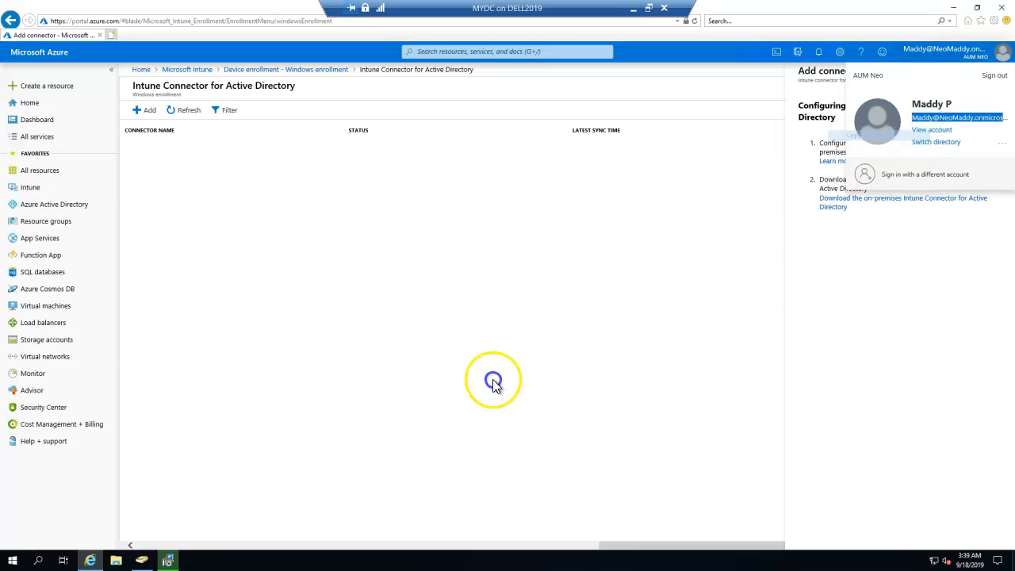
Step: Configure the connector by signing in with the tenant admin account and its password
click(168, 561)
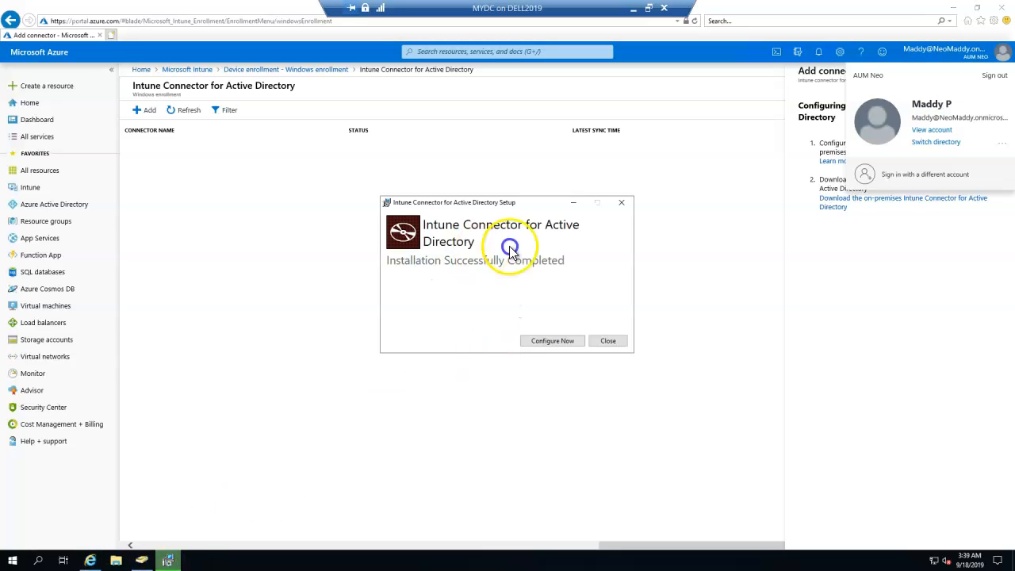
click(548, 341)
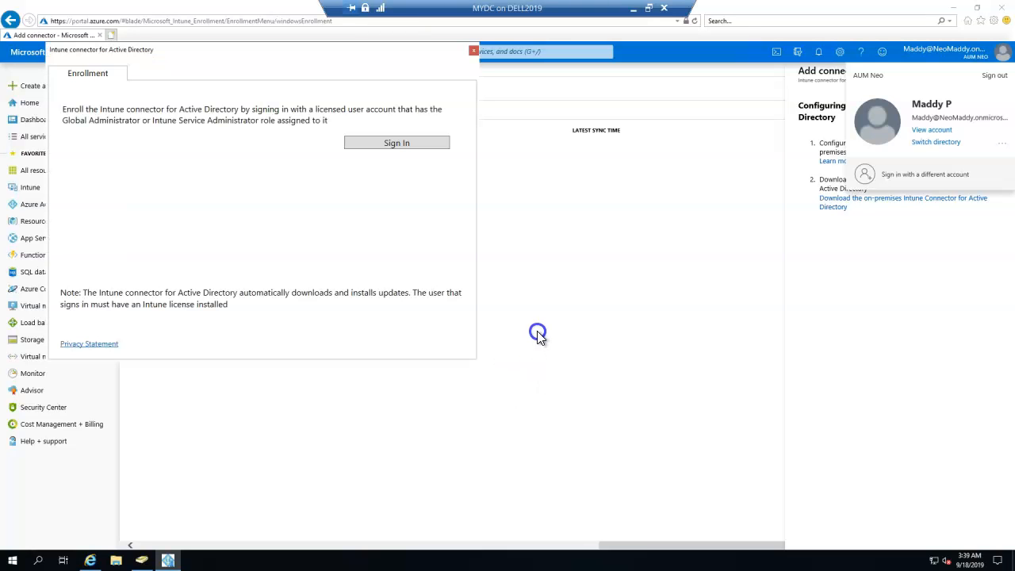
click(396, 143)
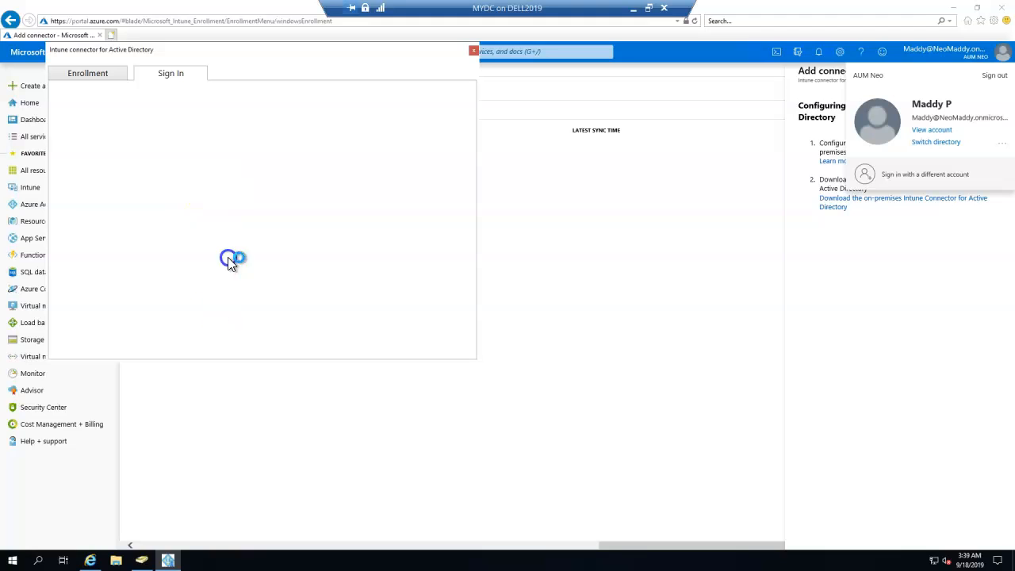
click(239, 218)
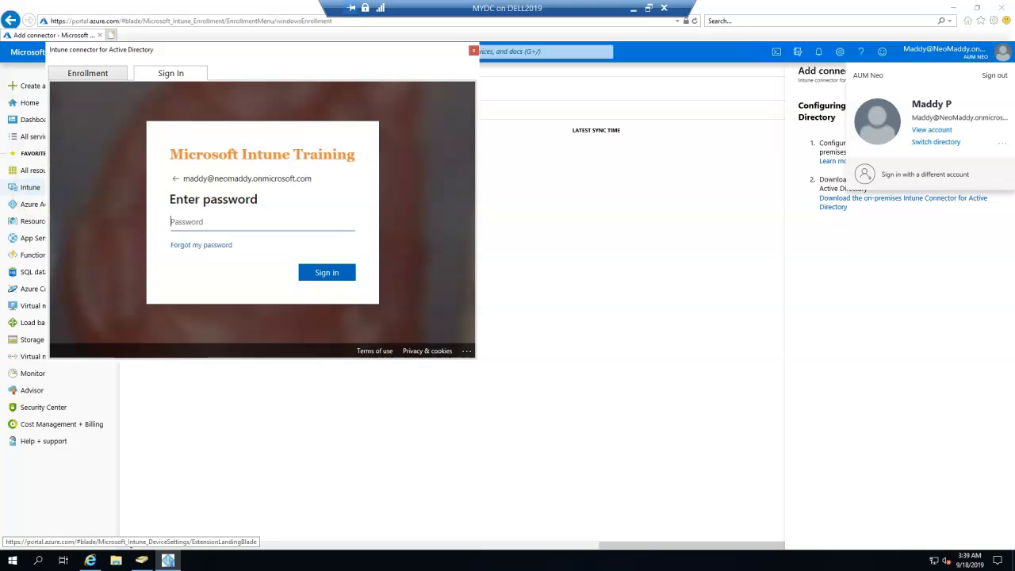
click(207, 219)
key(ctrl+v)
key(Return)
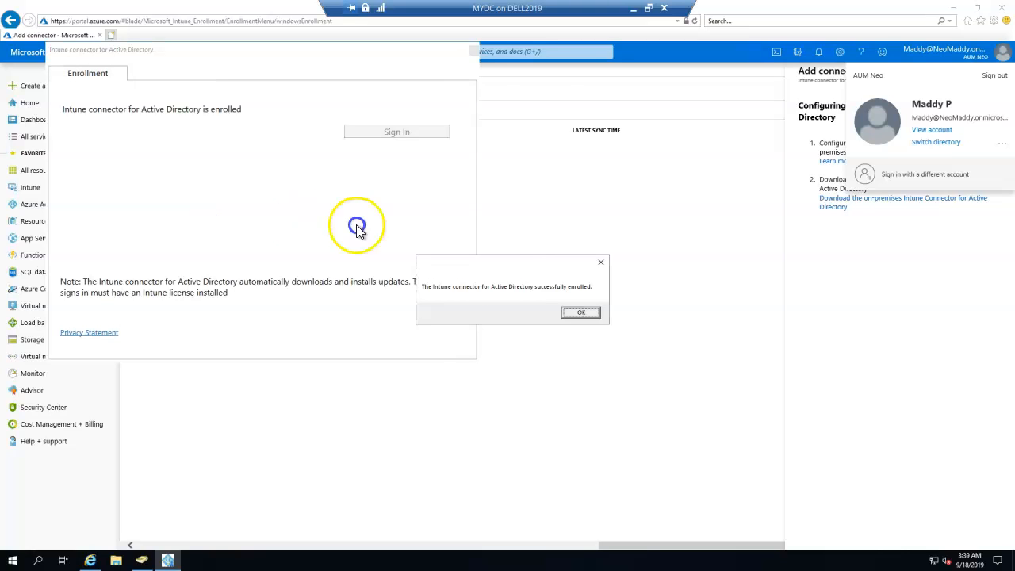
Step: Dismiss the enrollment success message, relaunch the connector app, and refresh the empty connector list
click(581, 313)
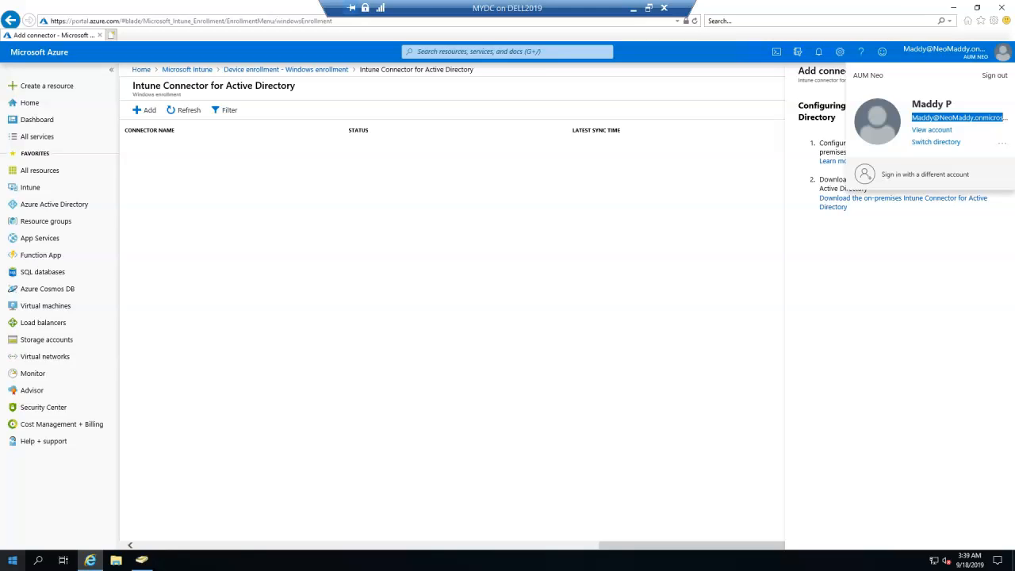
click(13, 559)
click(91, 244)
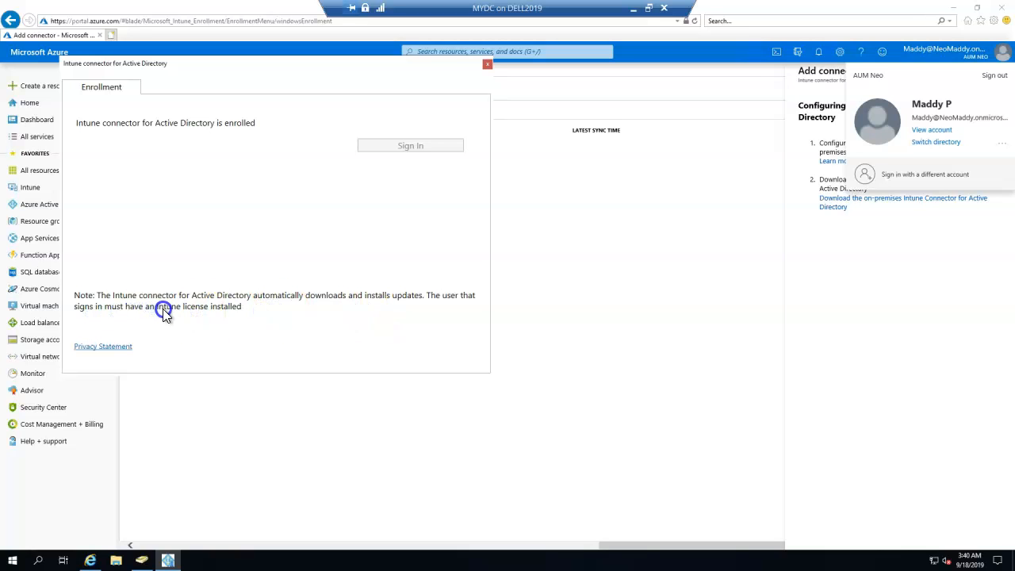
click(285, 373)
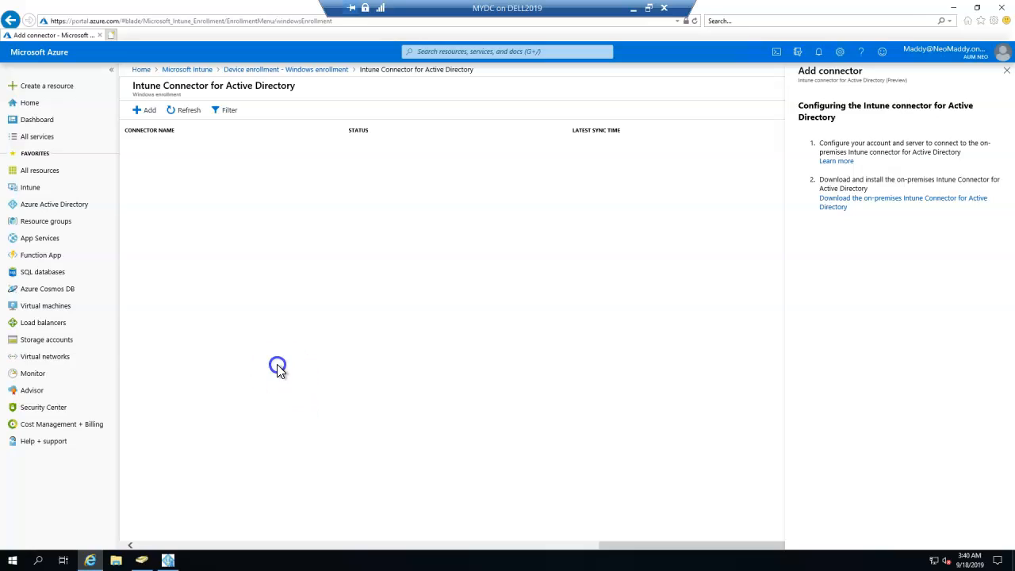
click(277, 272)
click(263, 291)
click(188, 110)
Step: Reopen the connector list and confirm INHYD-DC01 is Active with its latest sync time
click(328, 70)
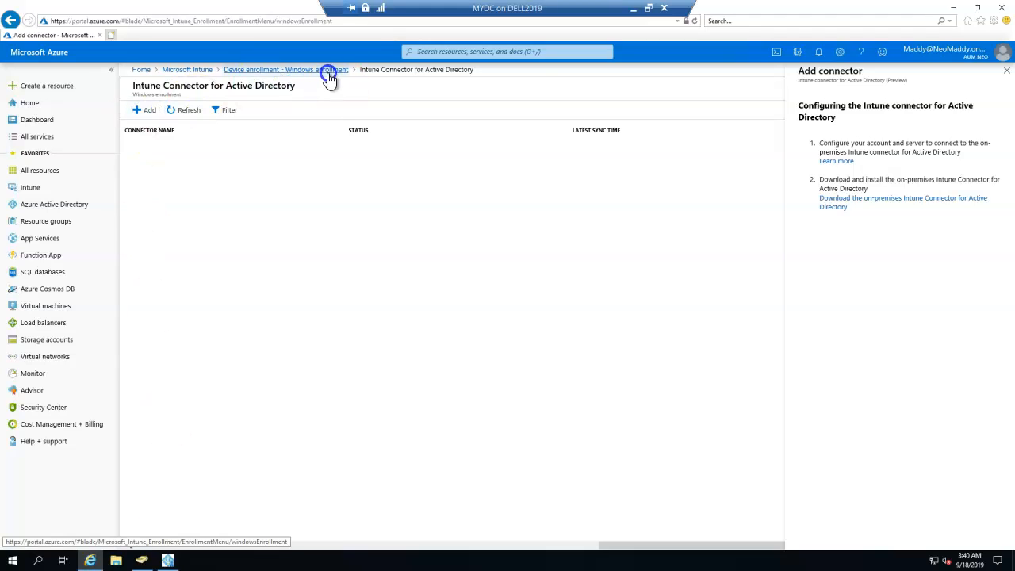
click(357, 476)
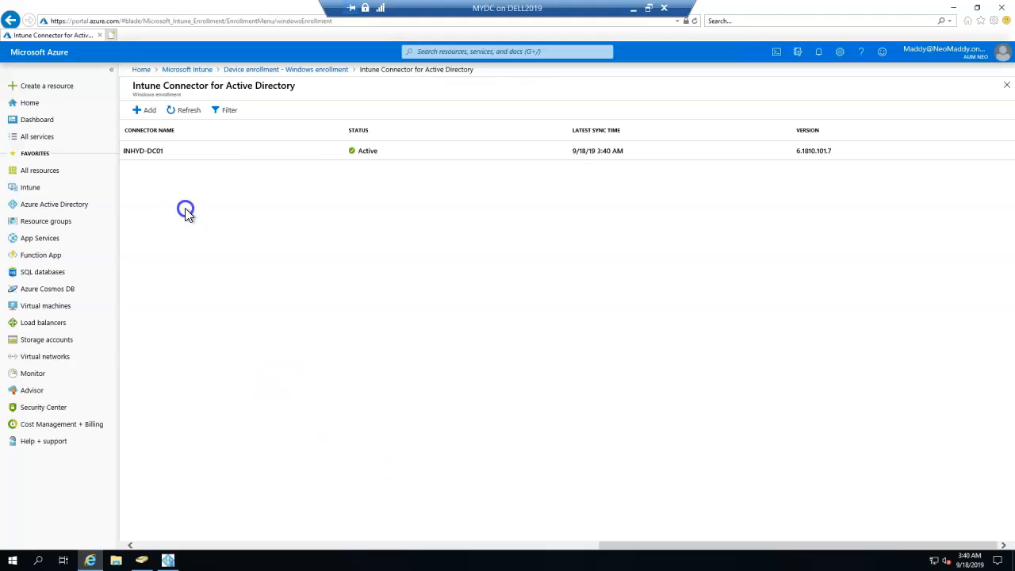
drag(351, 151, 453, 150)
drag(604, 150, 666, 165)
click(187, 112)
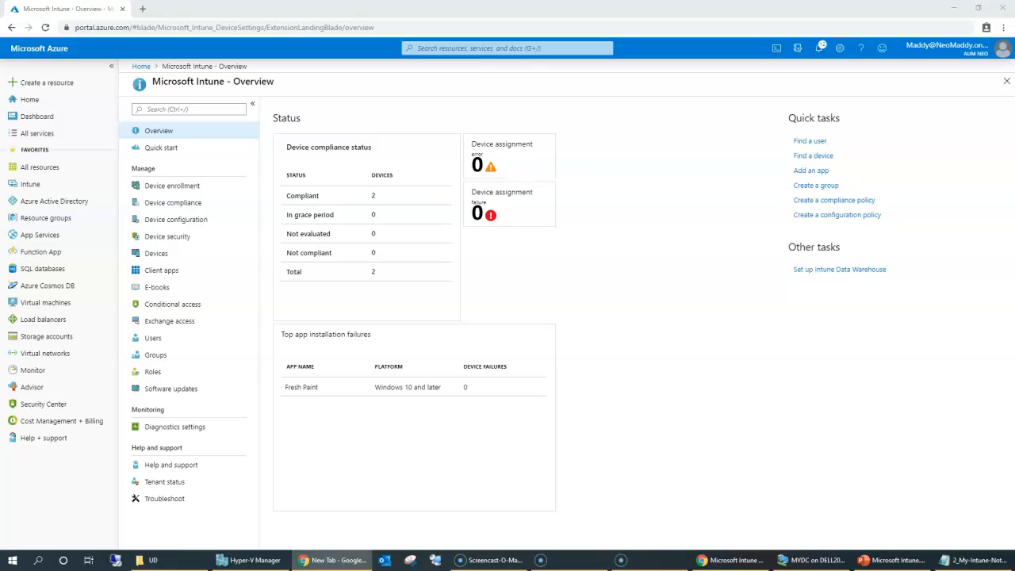
Step: Navigate through Device enrollment and Windows enrollment to the Windows Autopilot deployment profiles
click(161, 190)
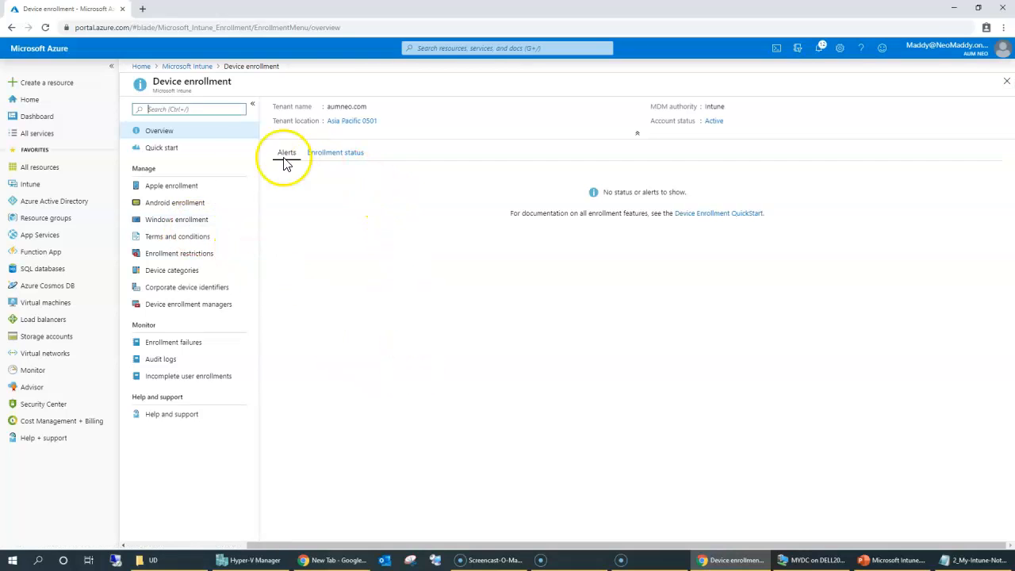
click(176, 222)
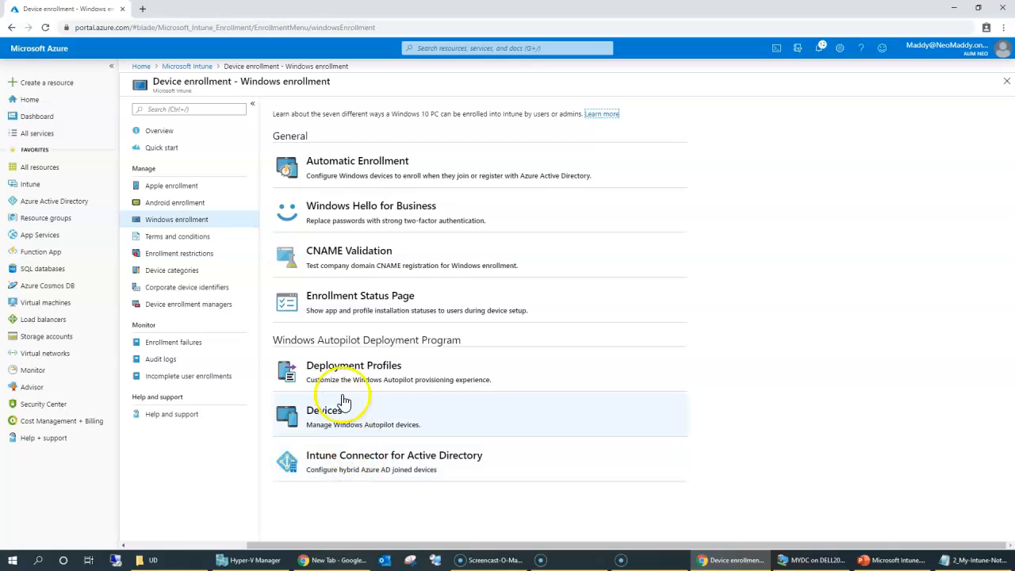
click(344, 452)
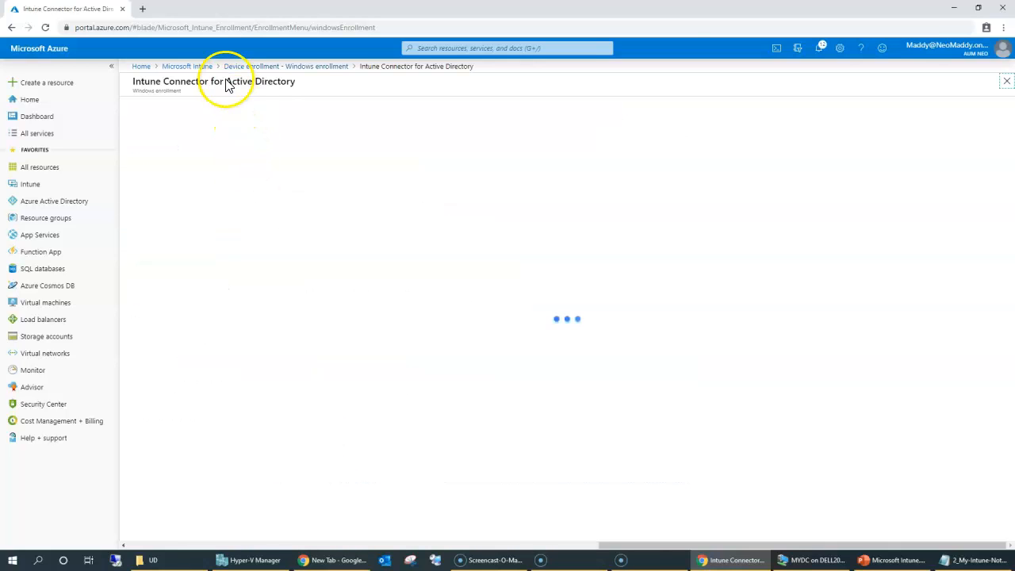
click(265, 66)
click(345, 394)
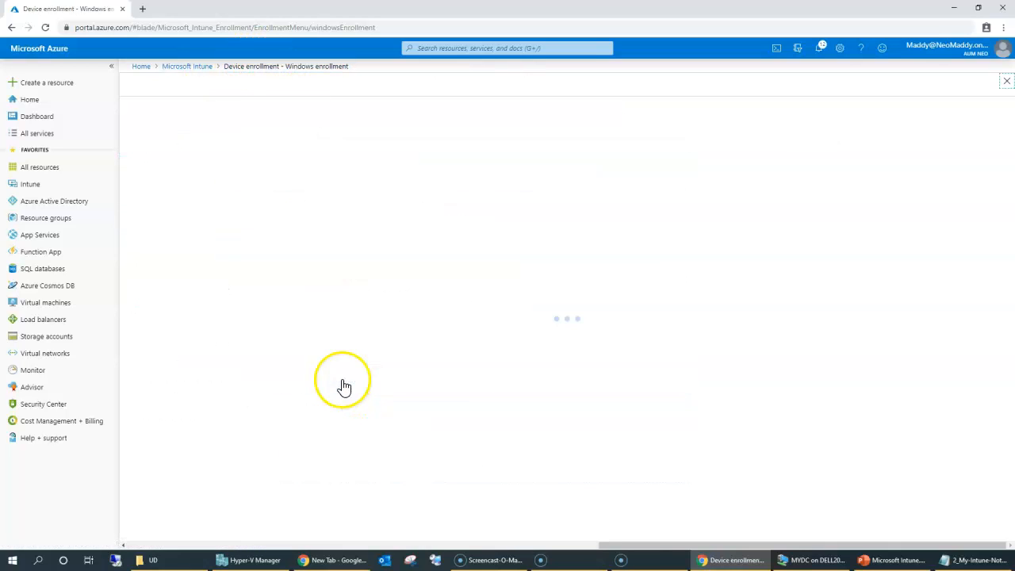
Step: Create a new deployment profile named HybridJoin and continue to its out-of-box experience settings
click(155, 115)
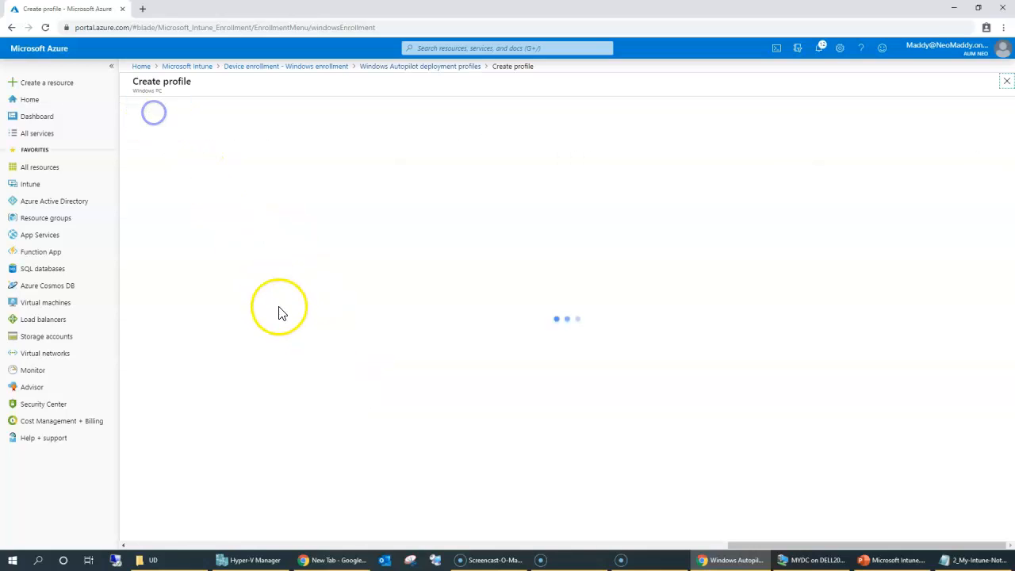
click(299, 138)
text(Hybri)
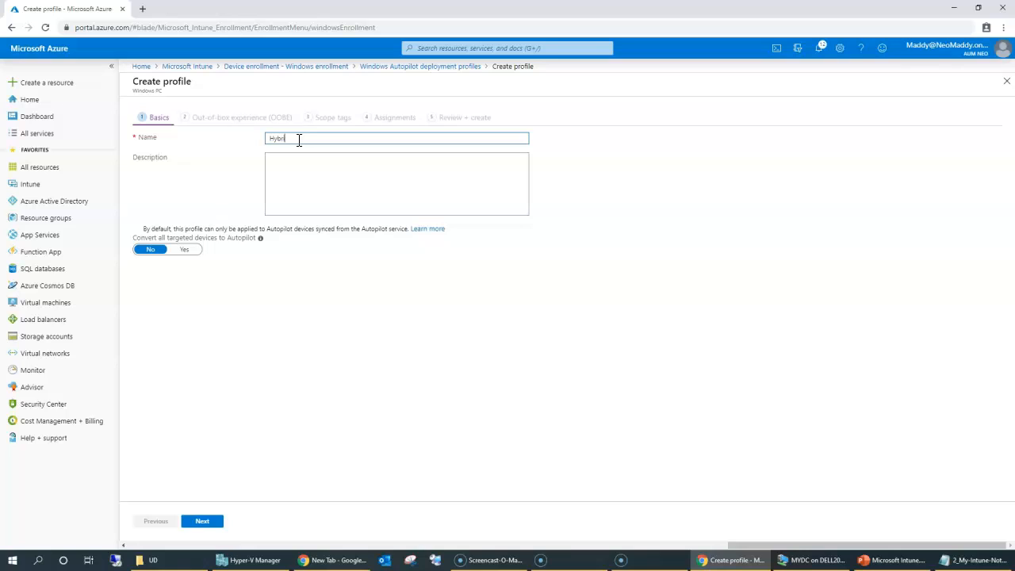
text(dJoin)
click(124, 254)
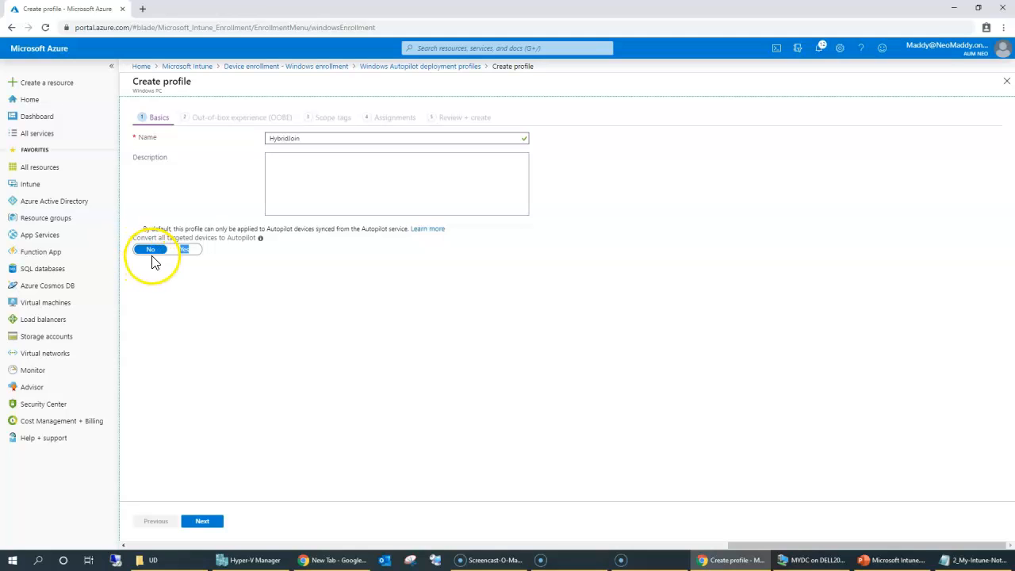
click(201, 523)
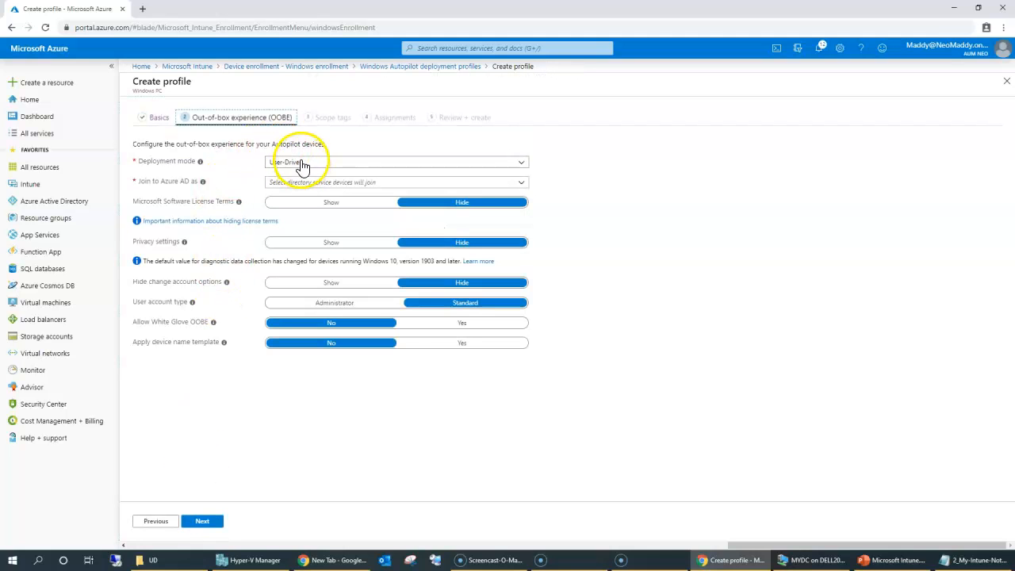
Step: Set deployment mode to User-Driven and join type to Hybrid Azure AD joined, reviewing the device naming note
click(301, 164)
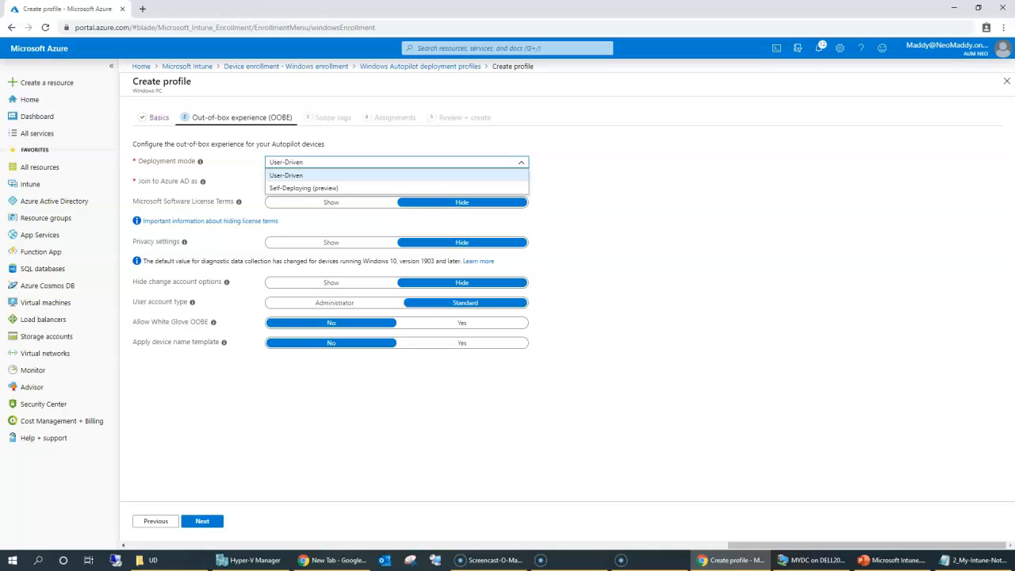
click(288, 174)
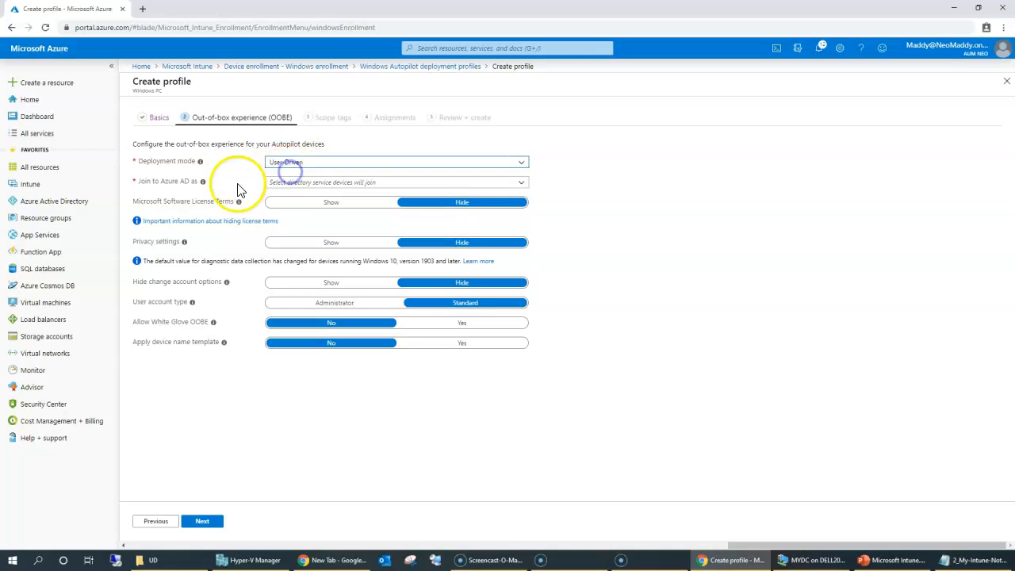
click(285, 182)
click(291, 208)
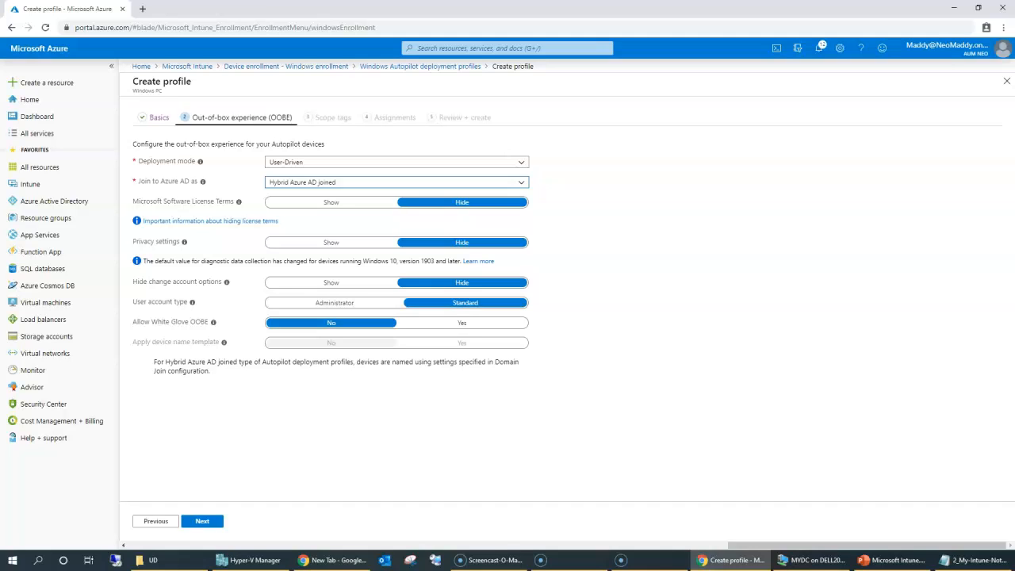
click(161, 200)
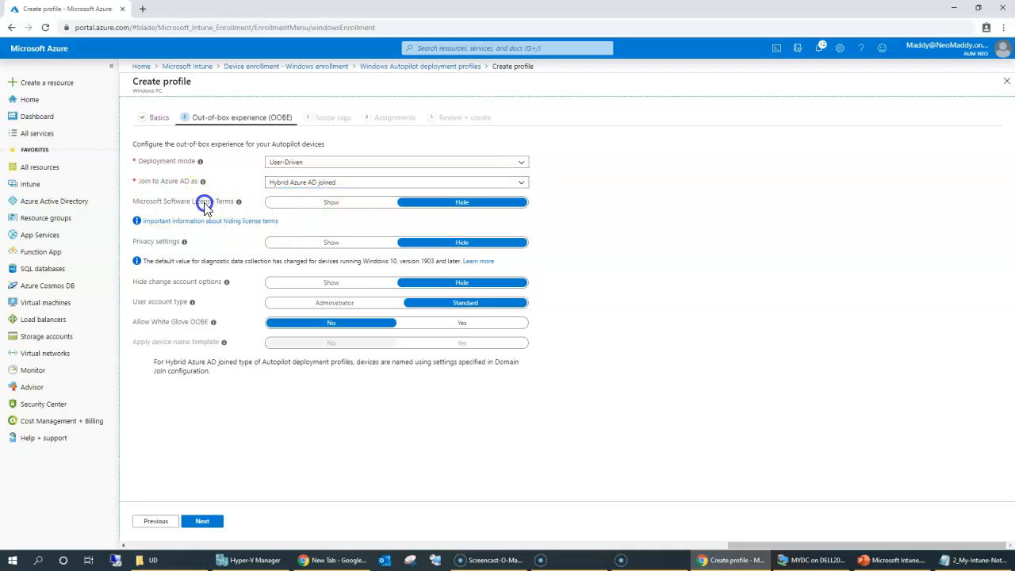
click(217, 352)
drag(437, 346, 527, 343)
click(229, 394)
drag(190, 352, 361, 375)
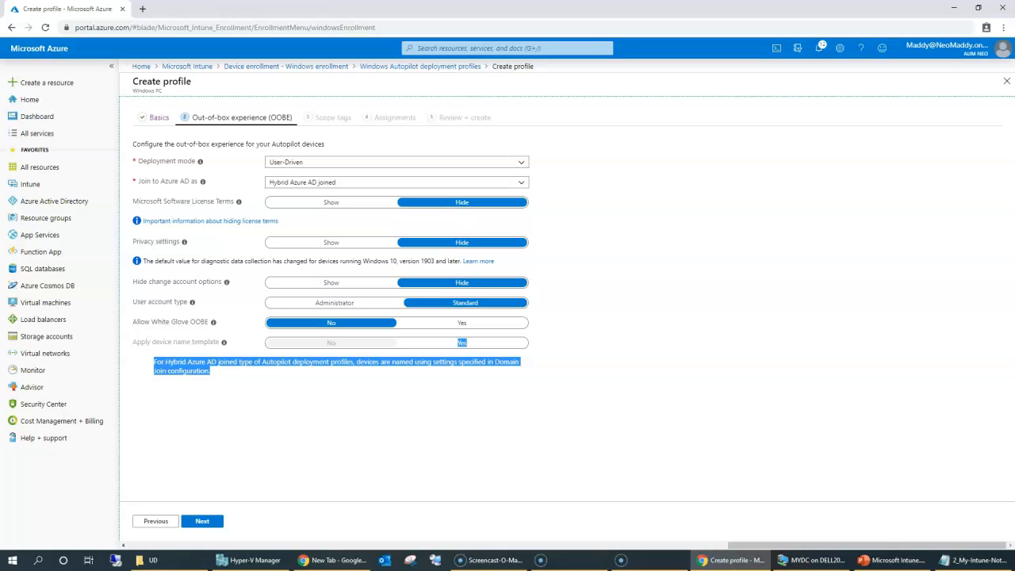
click(494, 370)
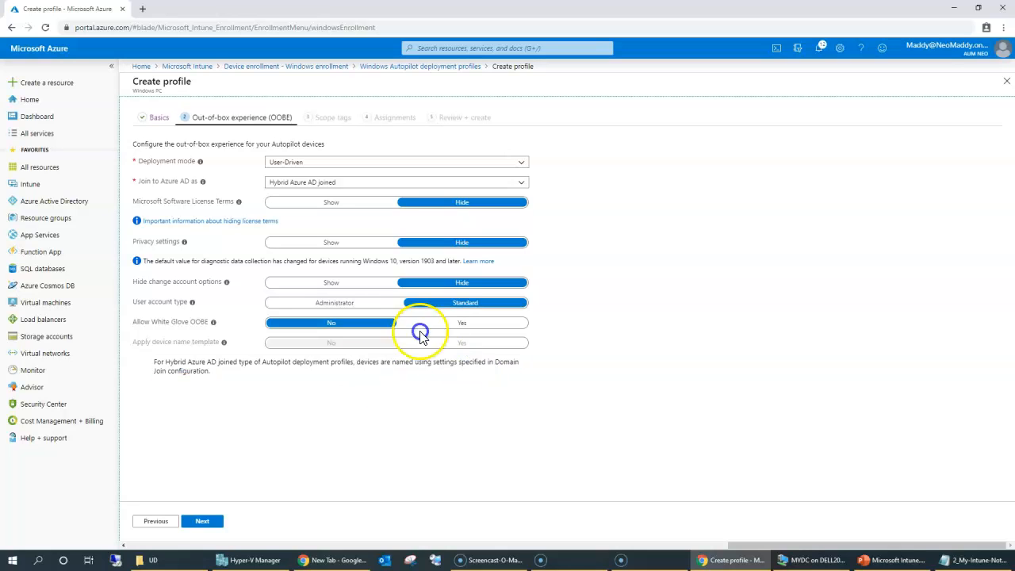
Step: Set the user account type to Standard and continue to Scope tags
click(390, 303)
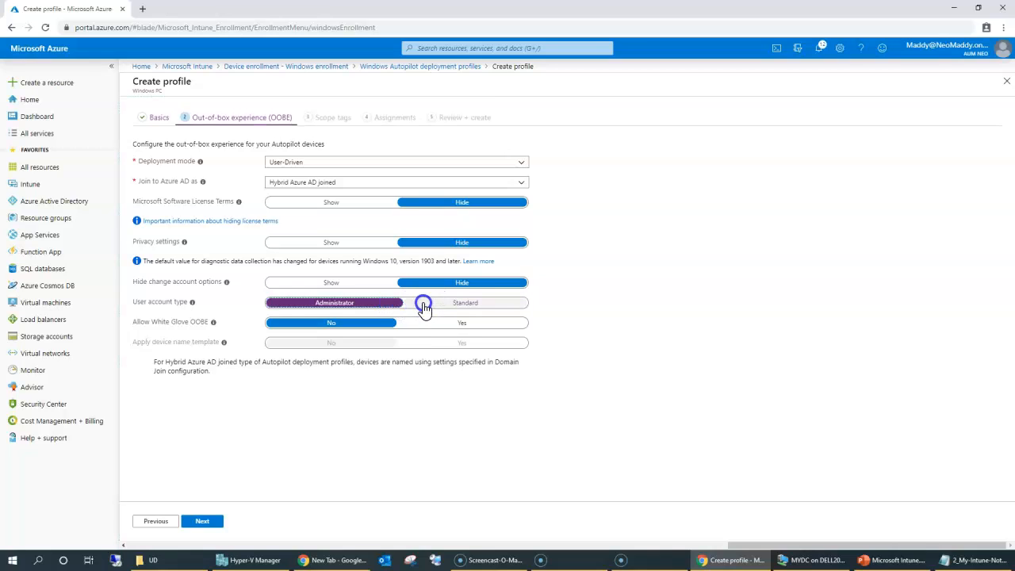
click(424, 306)
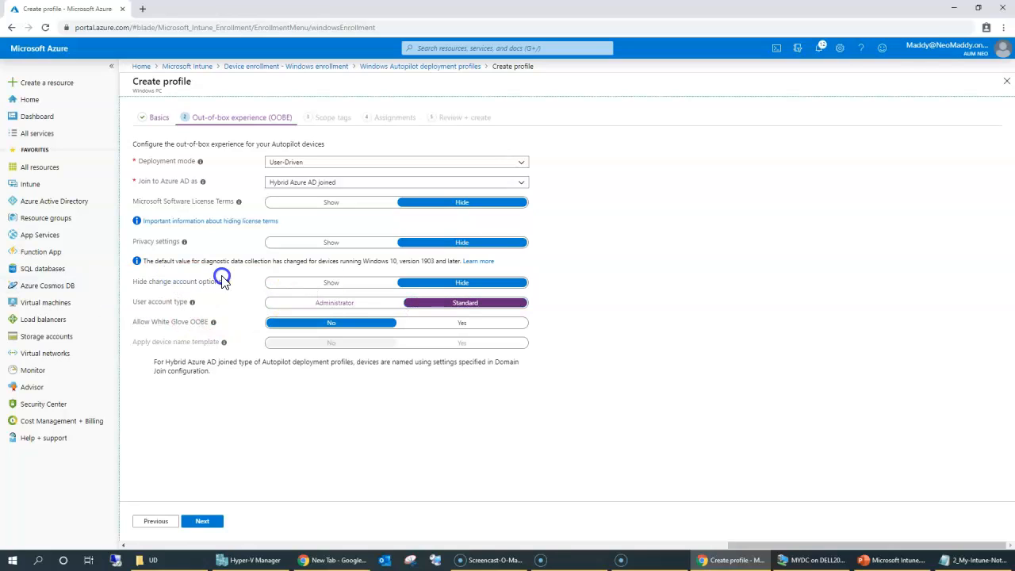
mouse_move(224, 287)
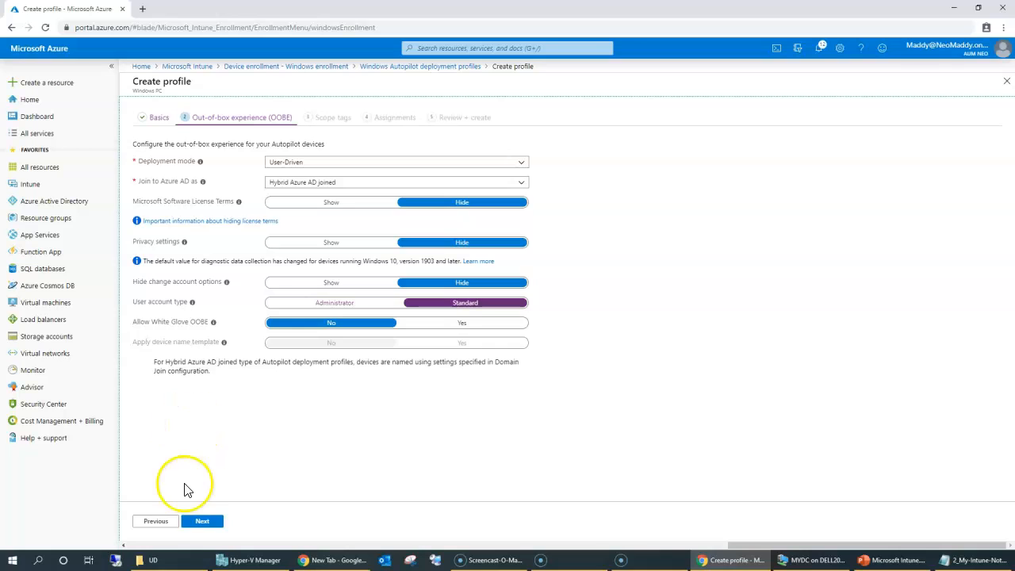
click(194, 523)
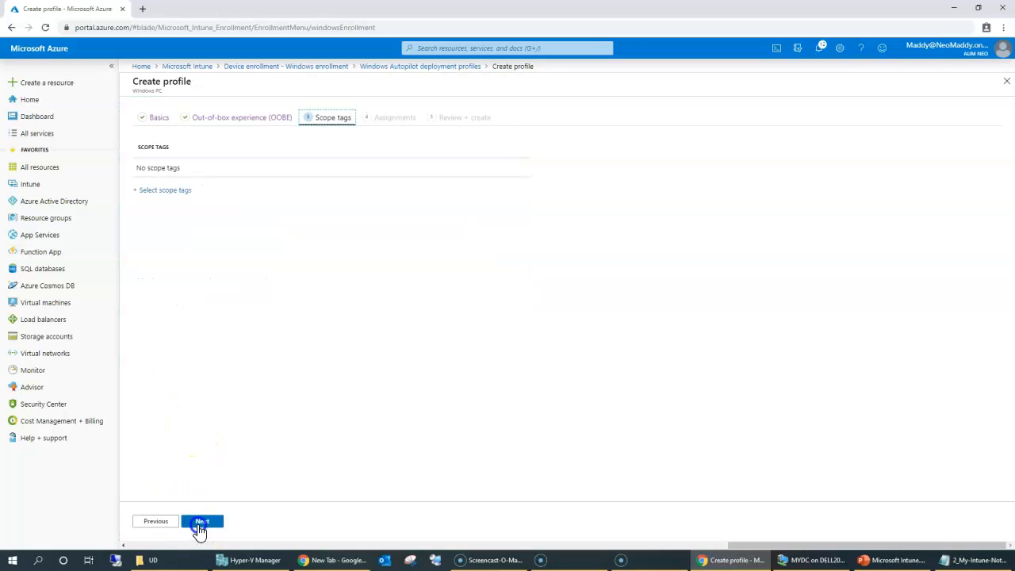
Step: Recheck the OOBE settings, then pass Scope tags with no tags to reach Assignments
click(152, 520)
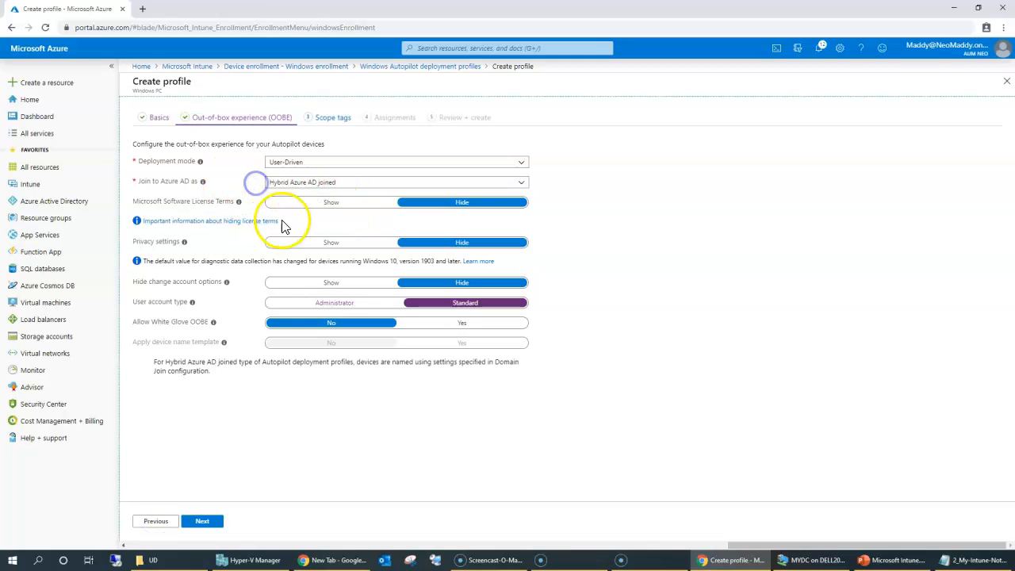
click(195, 528)
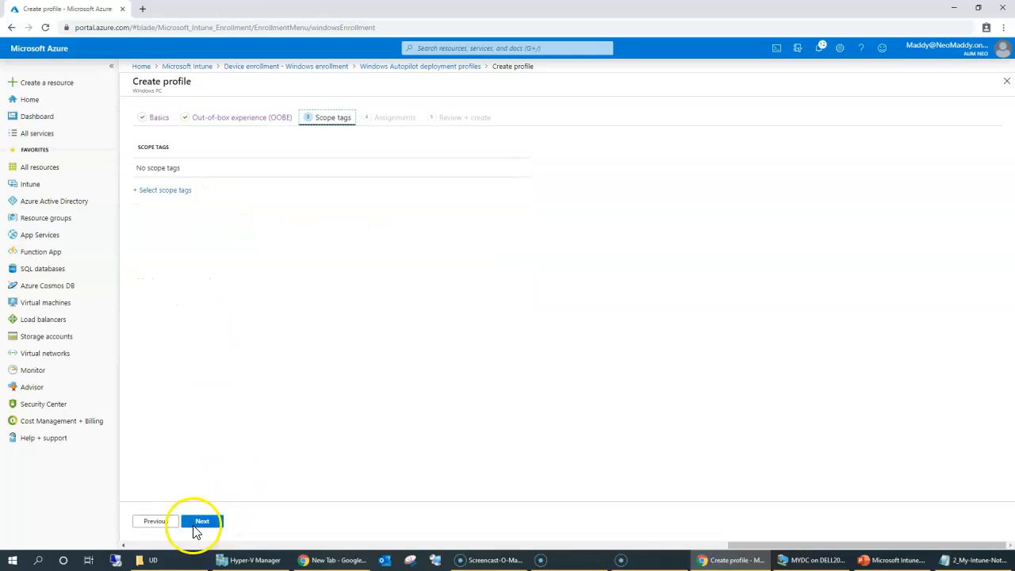
click(202, 523)
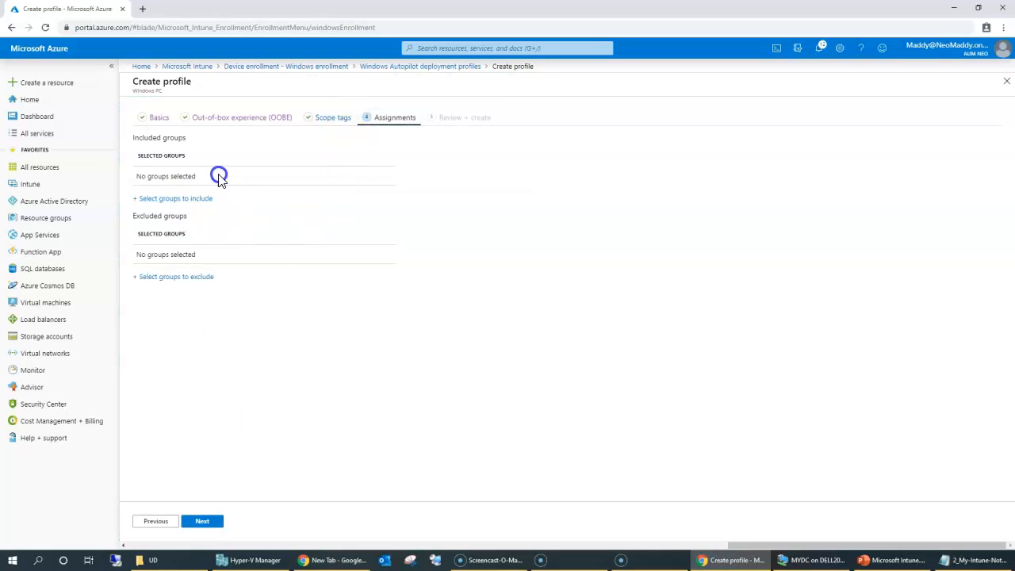
Step: Skip group assignment and check the summary's empty assignments and Hybrid Azure AD joined join type
click(207, 199)
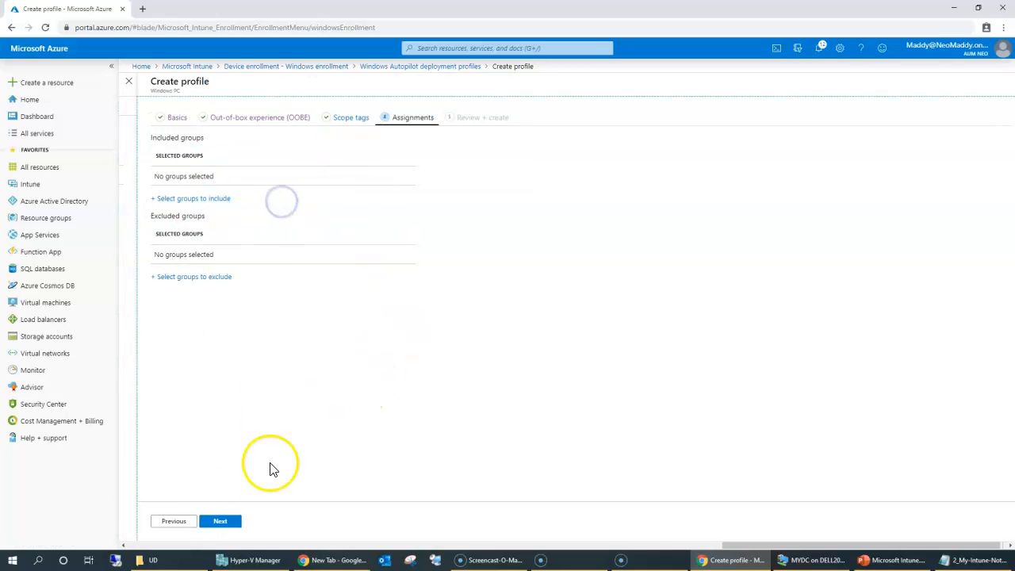
click(220, 524)
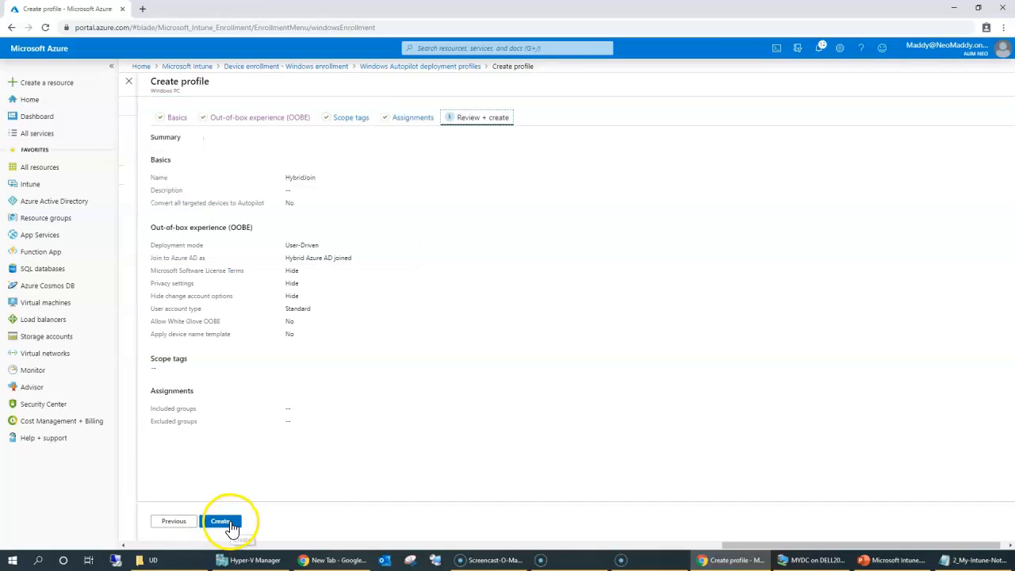
drag(183, 391, 300, 444)
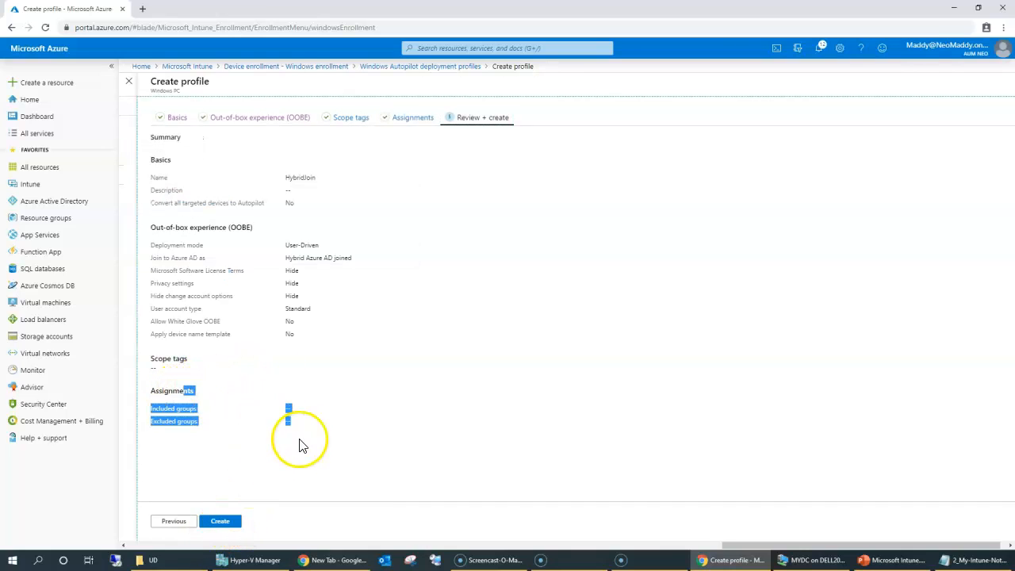
click(328, 236)
drag(287, 258, 358, 260)
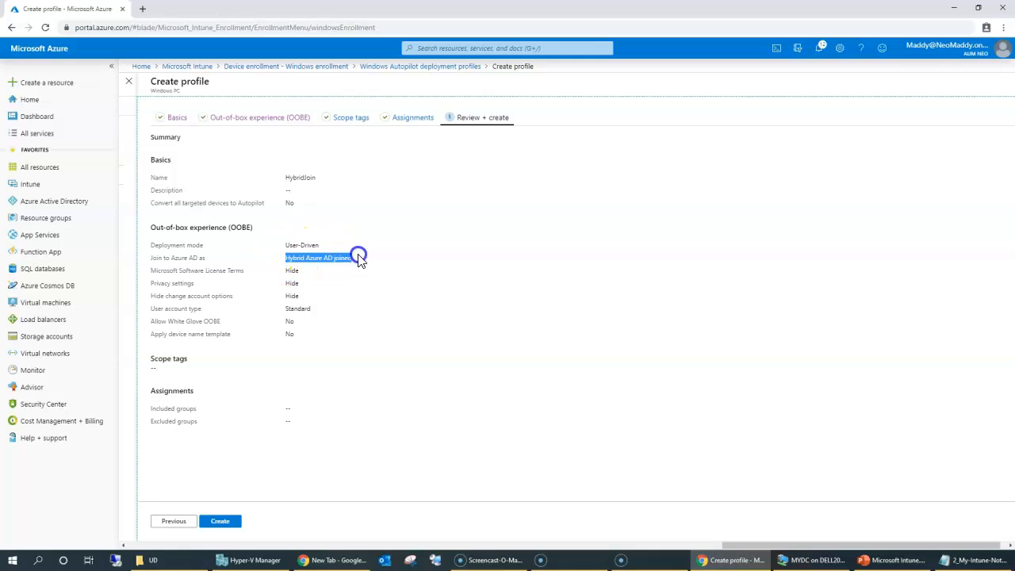
drag(289, 272, 297, 285)
Step: Verify the hidden license, privacy and account options and Standard user type, then create HybridJoin
triple_click(161, 271)
click(157, 284)
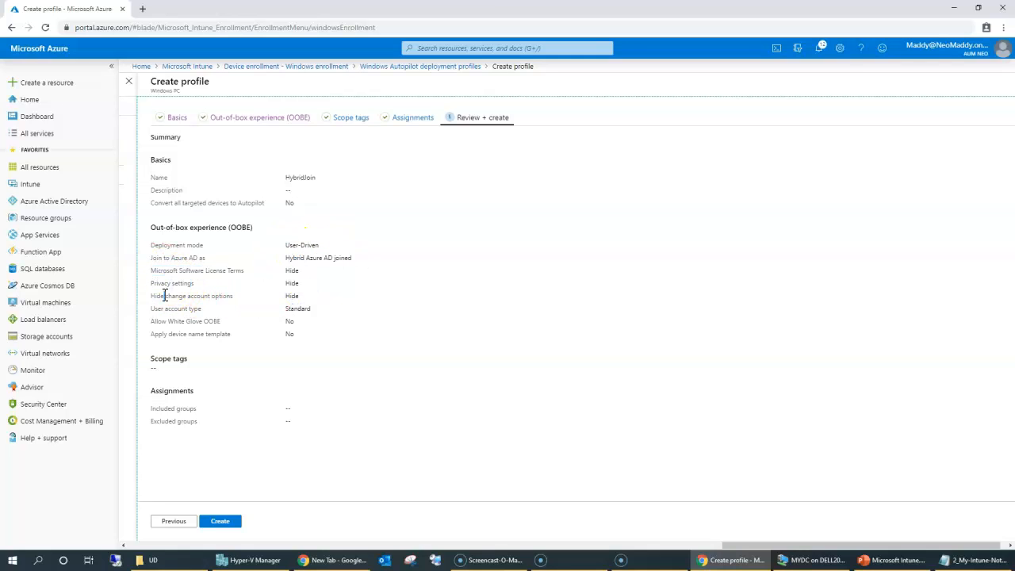
triple_click(164, 296)
double_click(174, 309)
click(291, 310)
click(220, 521)
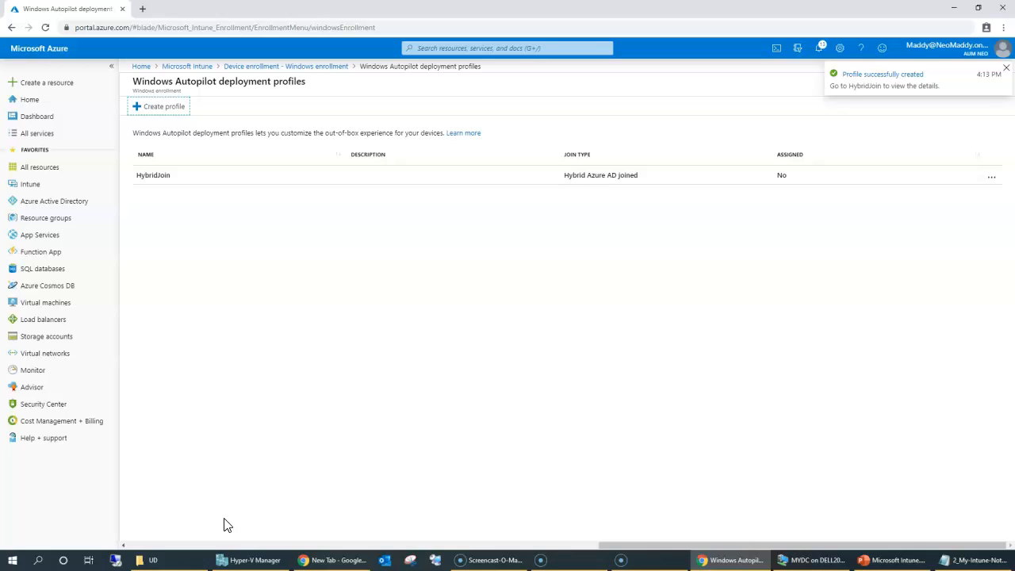
Step: Inspect the HybridJoin profile's properties, including White Glove and device name template settings
click(170, 176)
click(160, 168)
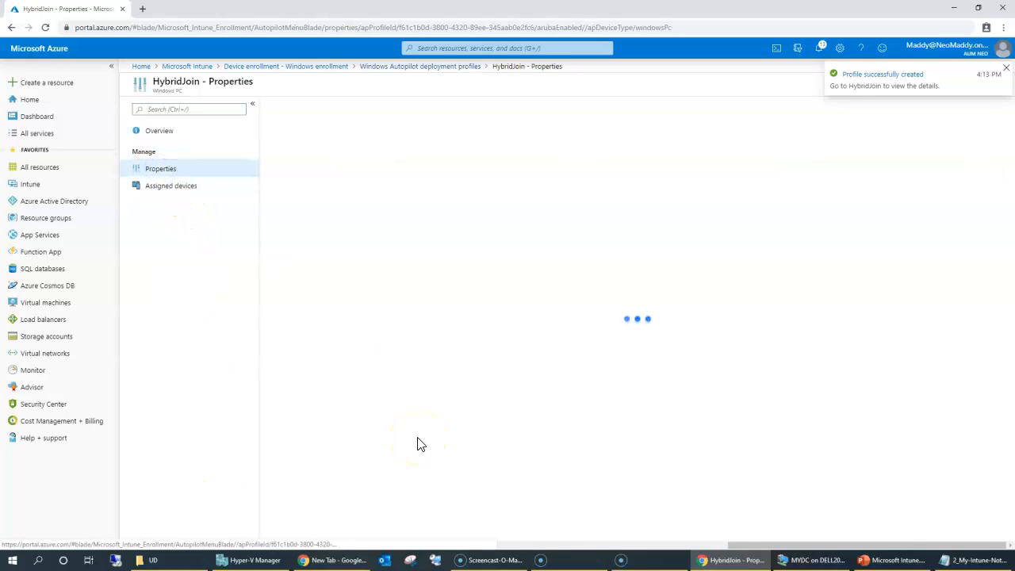
drag(316, 297, 421, 310)
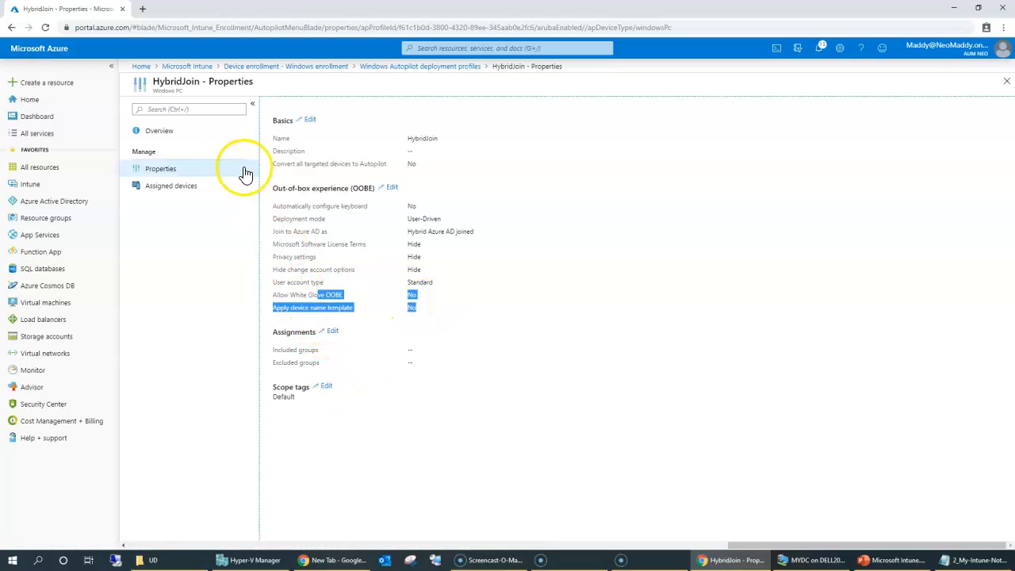
Step: Navigate back through Microsoft Intune and Device enrollment to the Windows enrollment options
click(412, 66)
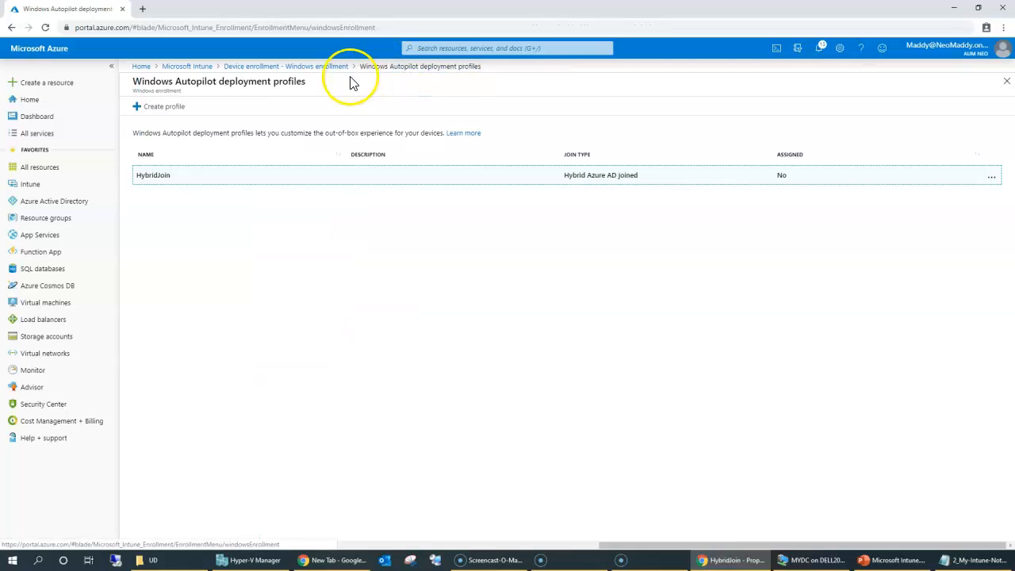
click(200, 66)
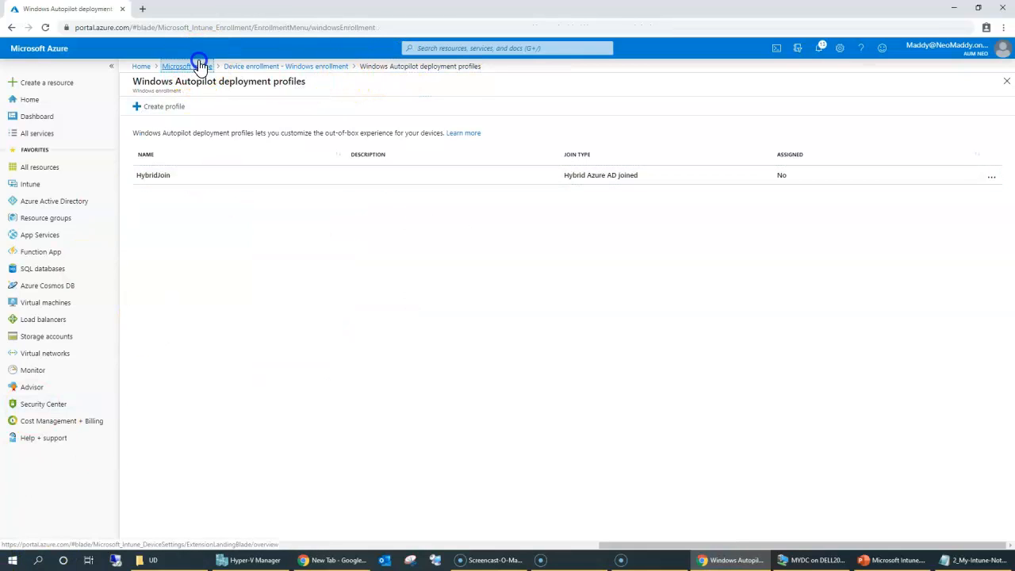
click(179, 187)
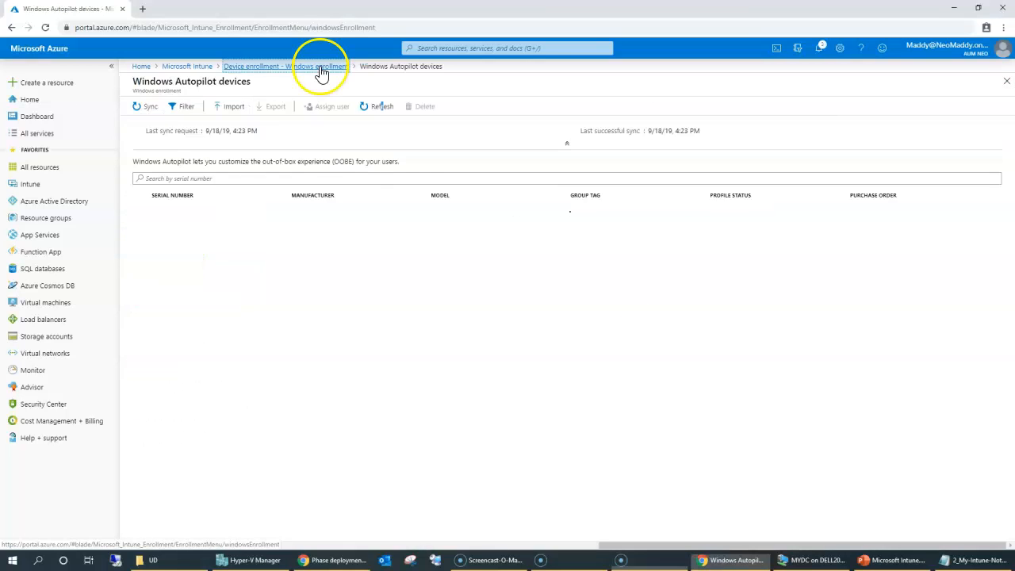
click(319, 67)
Step: Import the device list from AutoPilotHWID.csv into Windows Autopilot devices
click(322, 411)
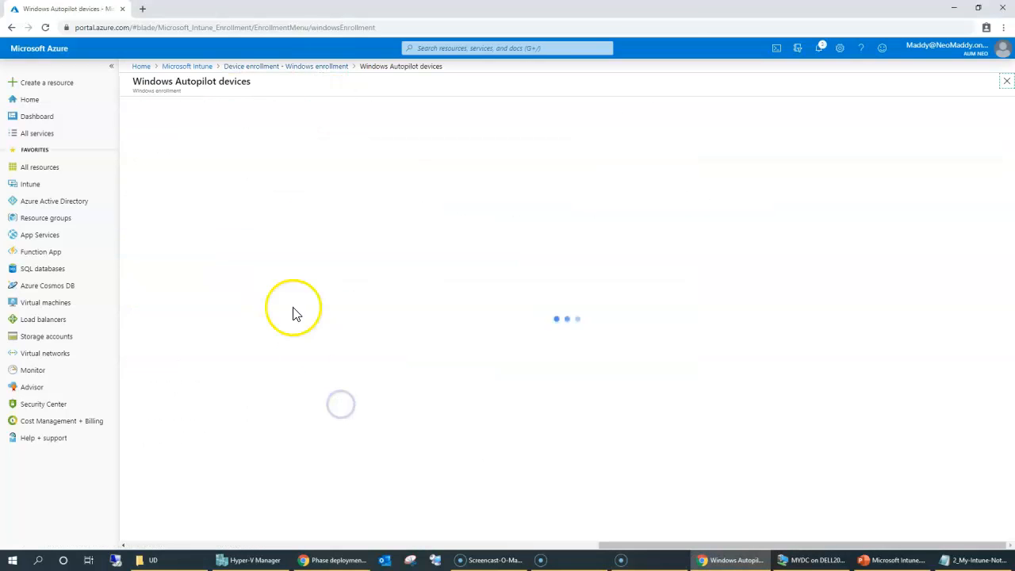
click(238, 108)
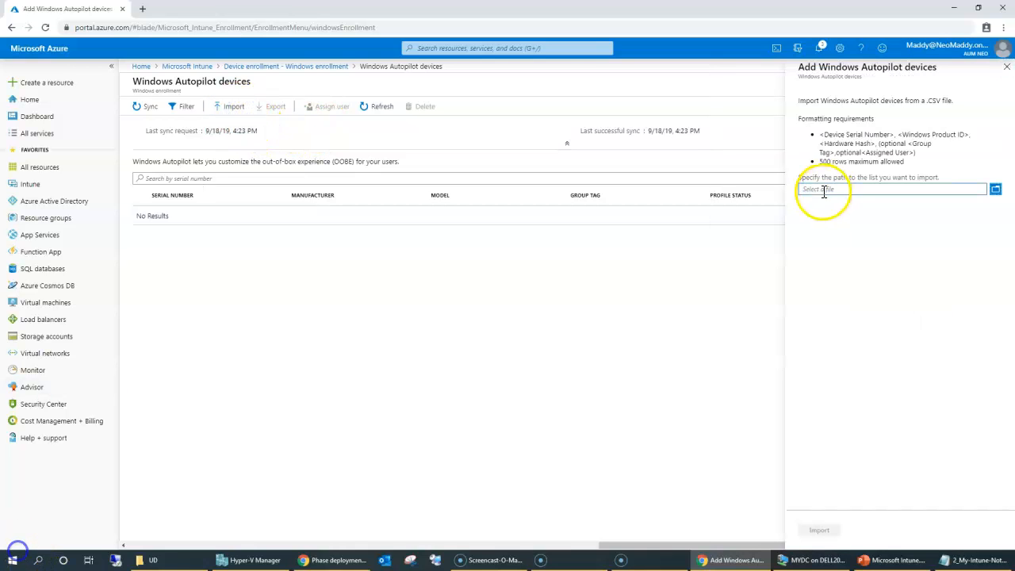
click(829, 190)
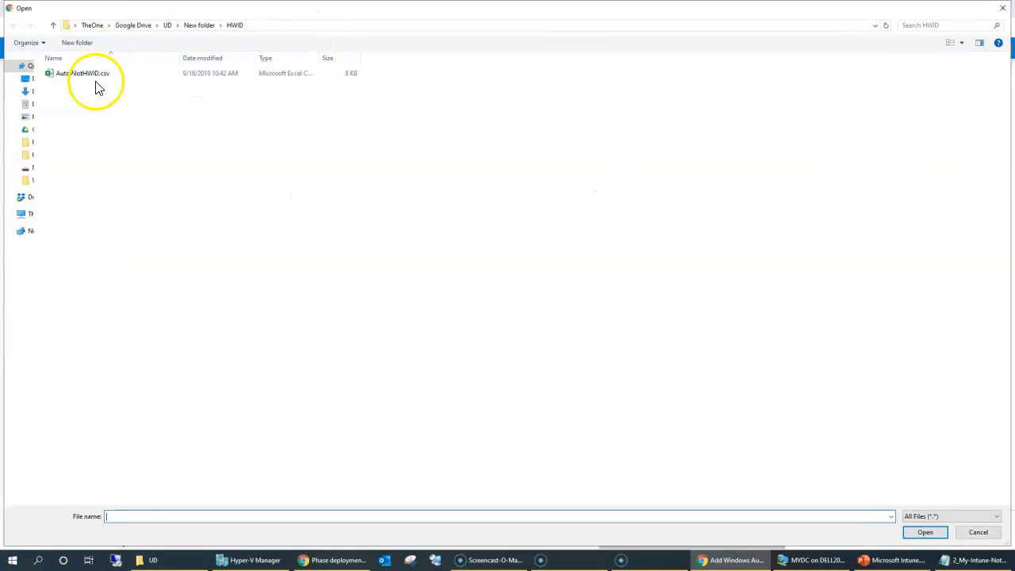
double_click(93, 75)
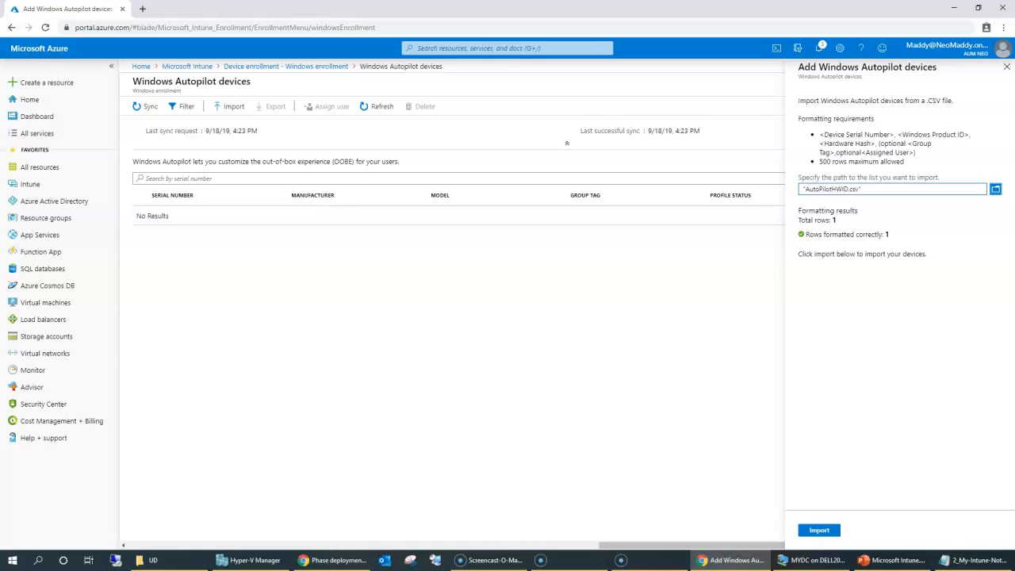
drag(849, 107, 891, 245)
click(819, 530)
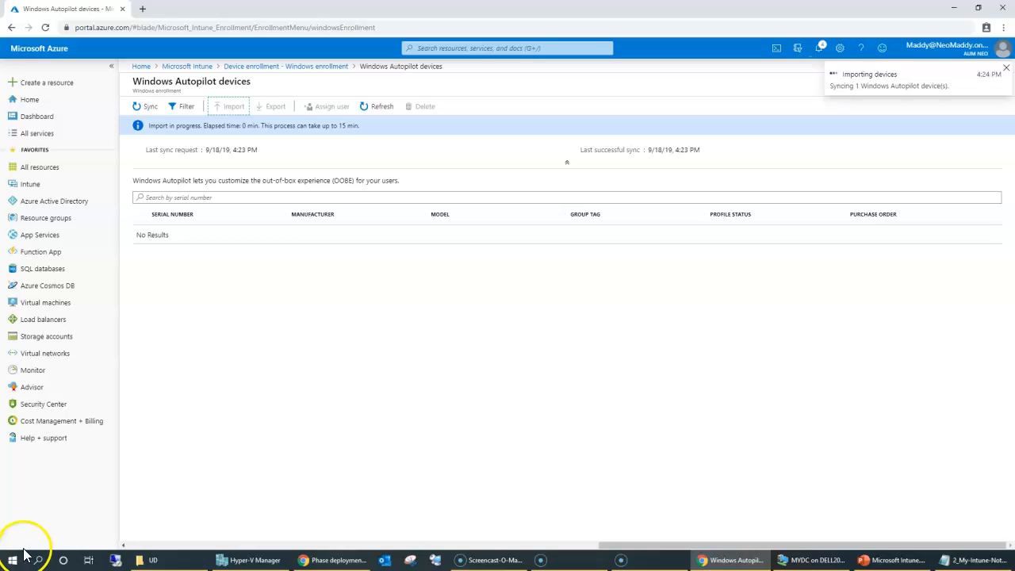
Step: Refresh the device list to confirm the imported virtual machine shows profile status Not assigned
drag(157, 127, 361, 134)
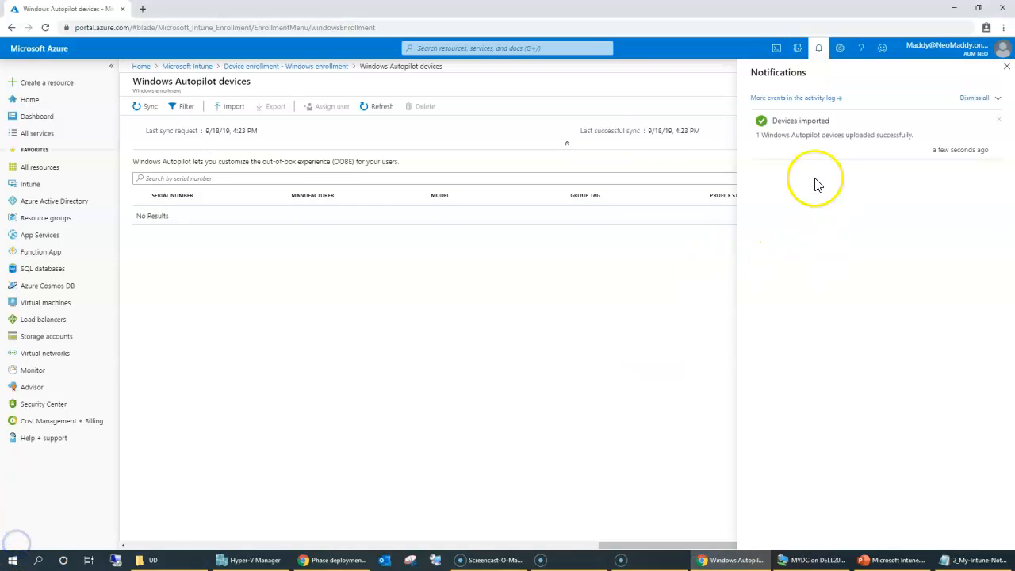
click(1006, 65)
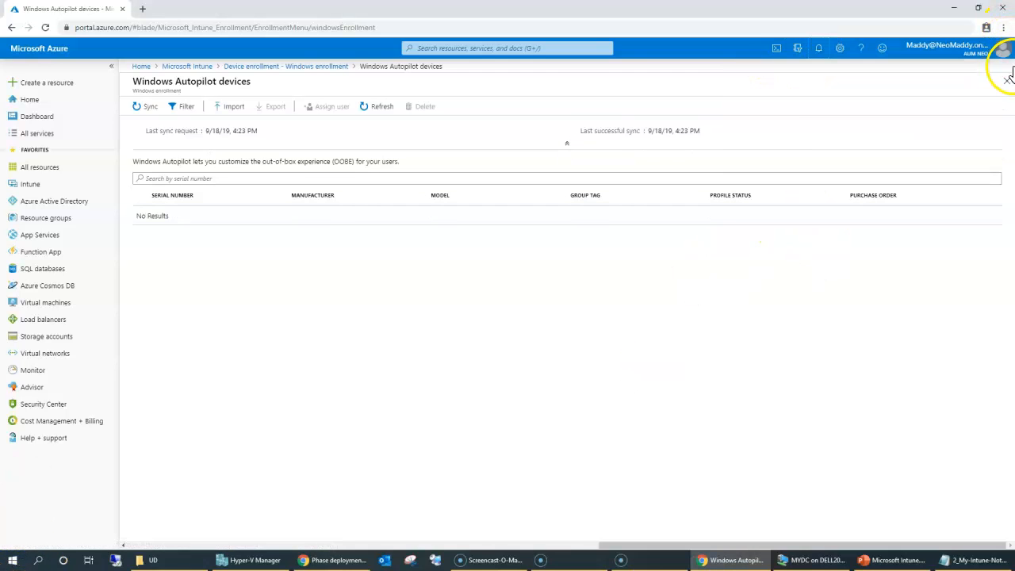
click(389, 107)
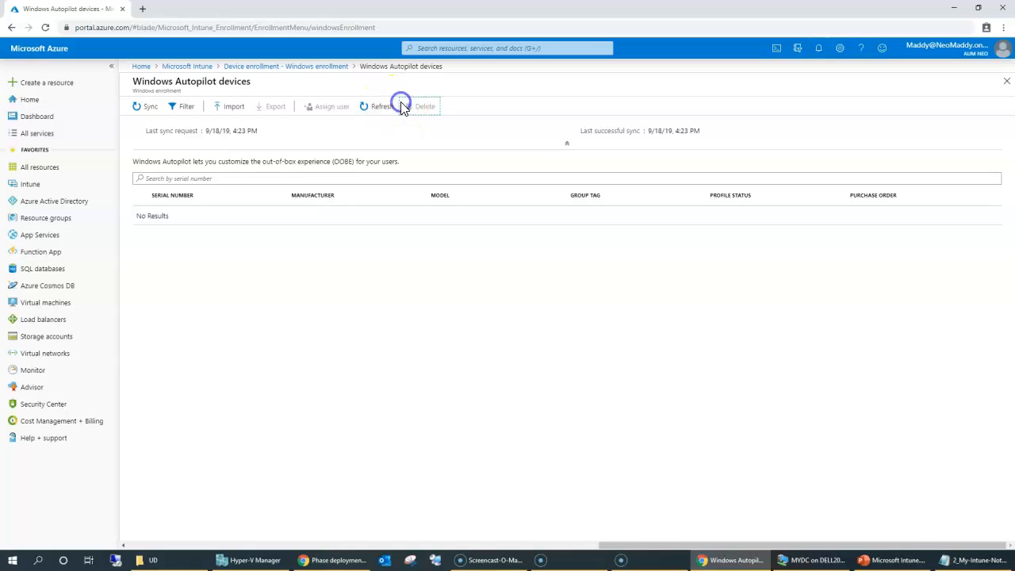
drag(702, 211, 763, 218)
click(709, 432)
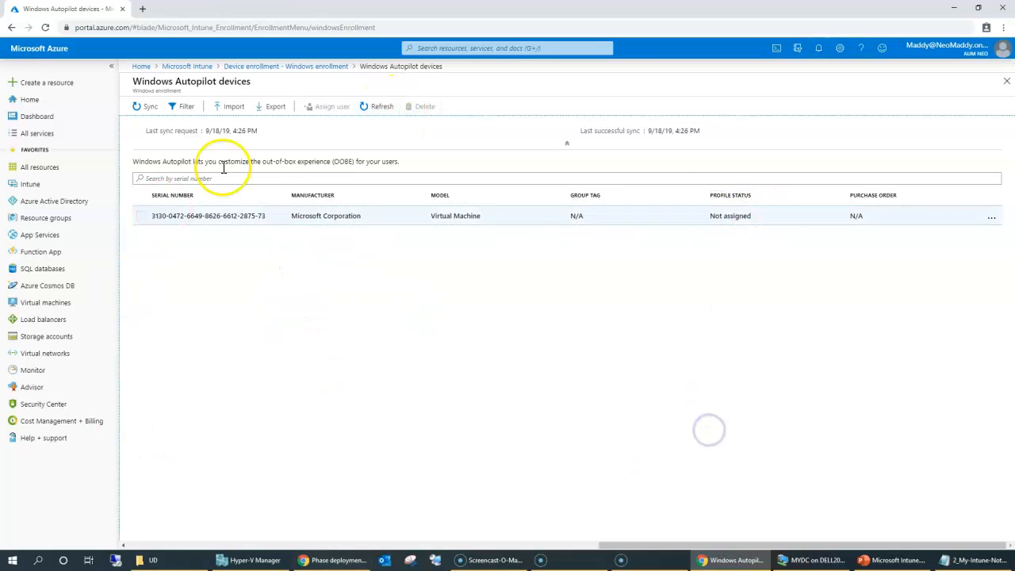
click(52, 200)
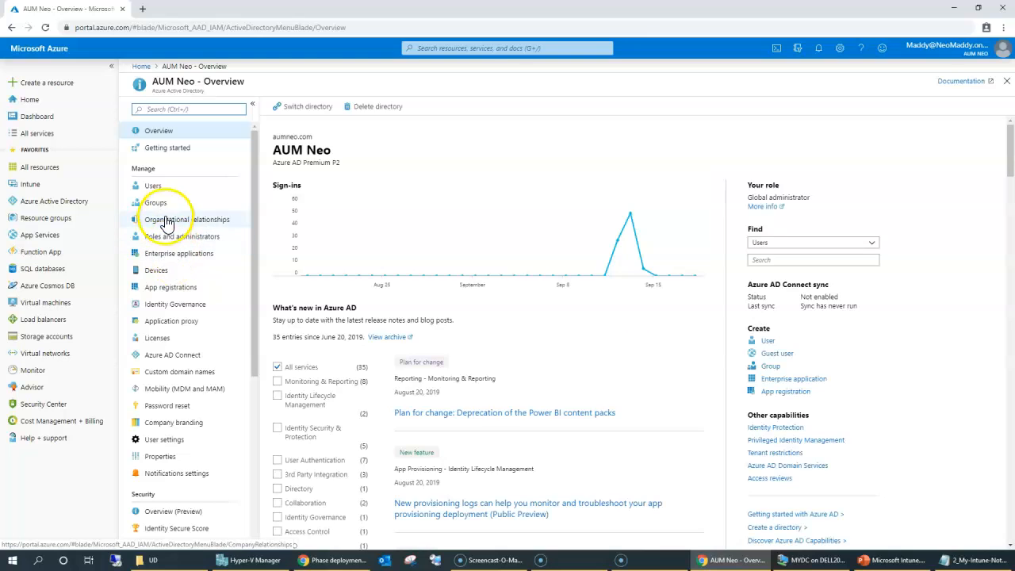
Step: Start a new Azure AD group and enter the name HybirdJoinDemo
click(158, 205)
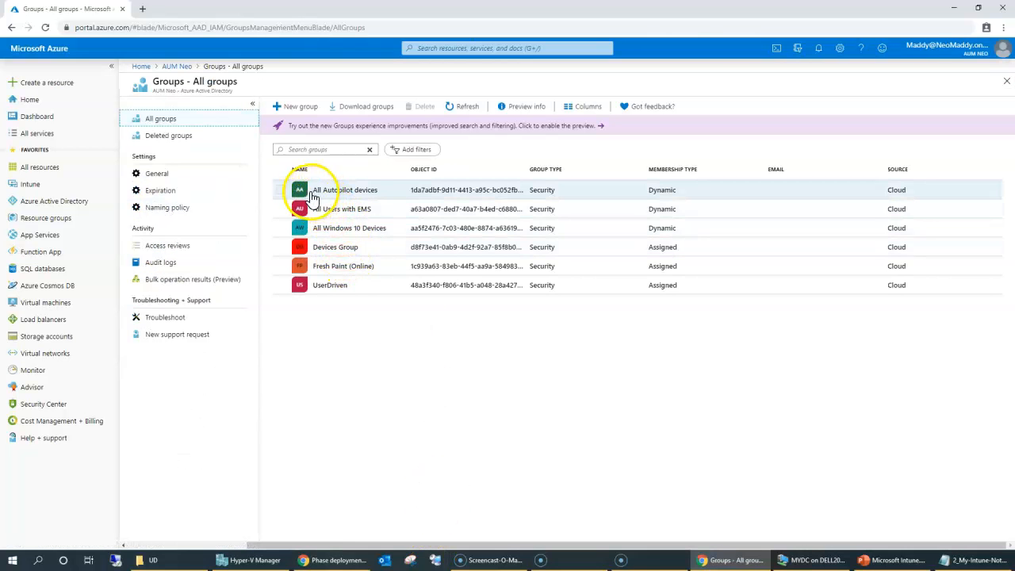
drag(290, 190, 380, 192)
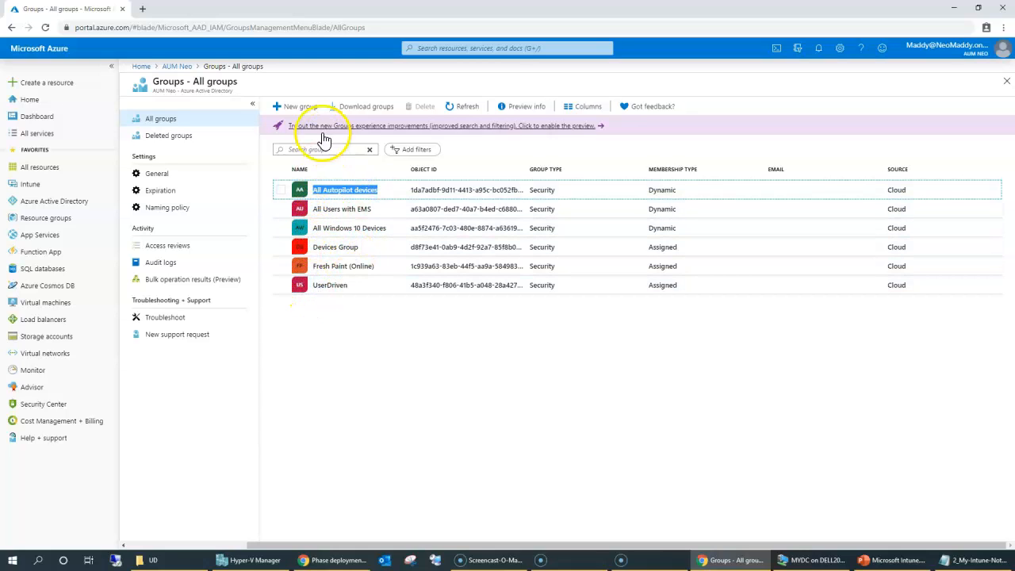
click(290, 106)
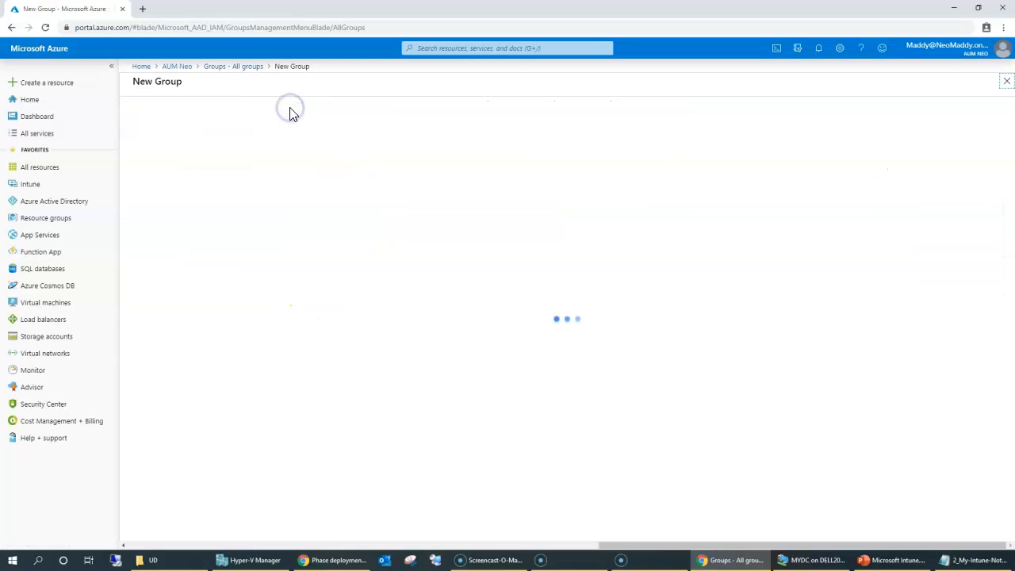
click(199, 156)
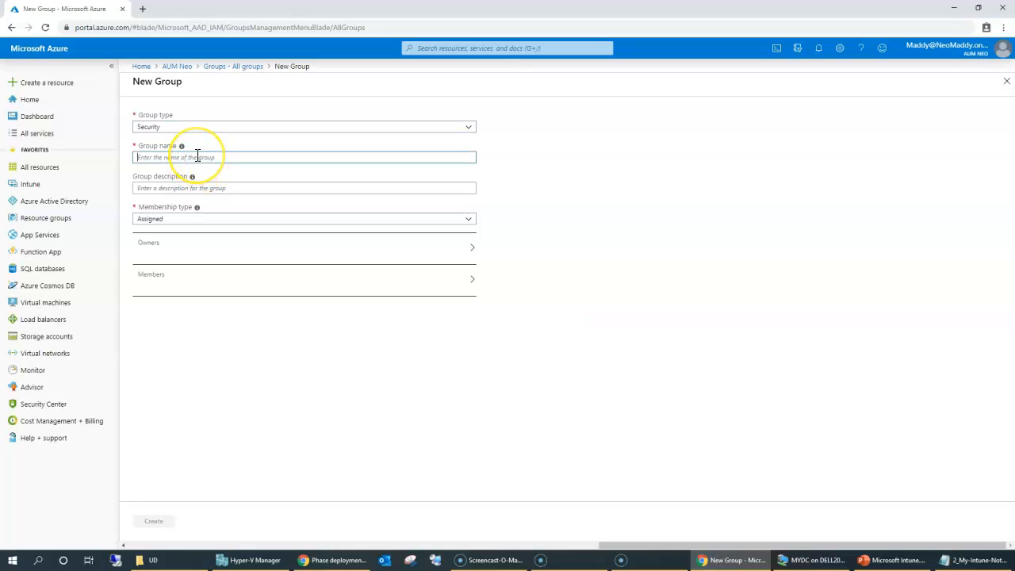
text(HybirdJoinDemo)
Step: Add the Autopilot virtual machine device as the group's member and create the group
click(226, 287)
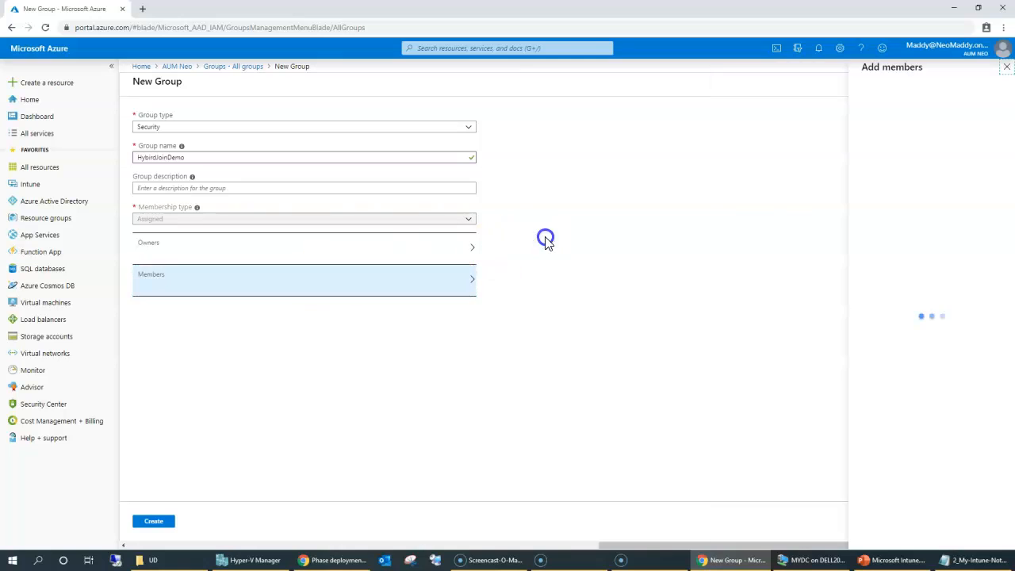
drag(955, 140, 813, 141)
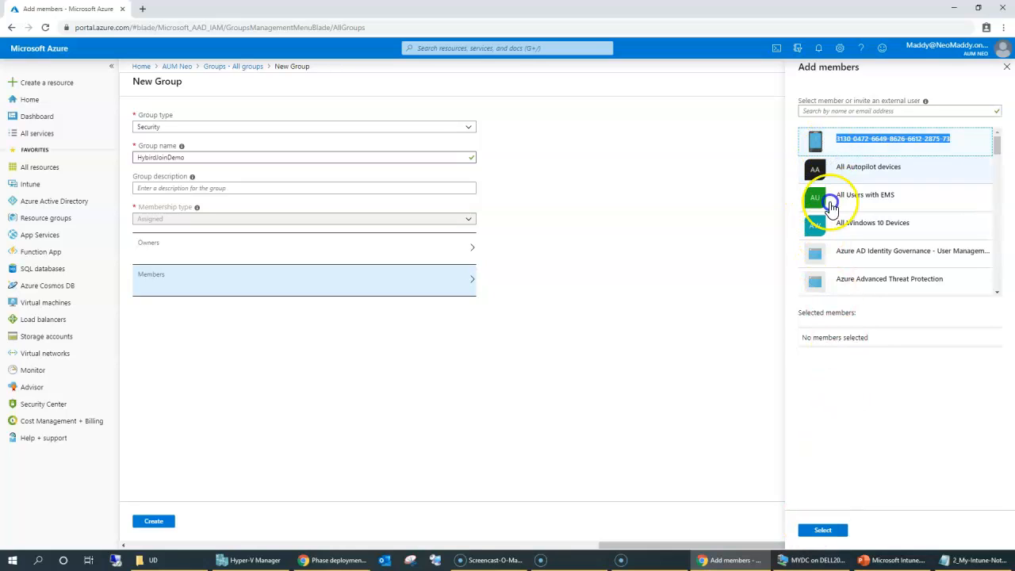
click(823, 140)
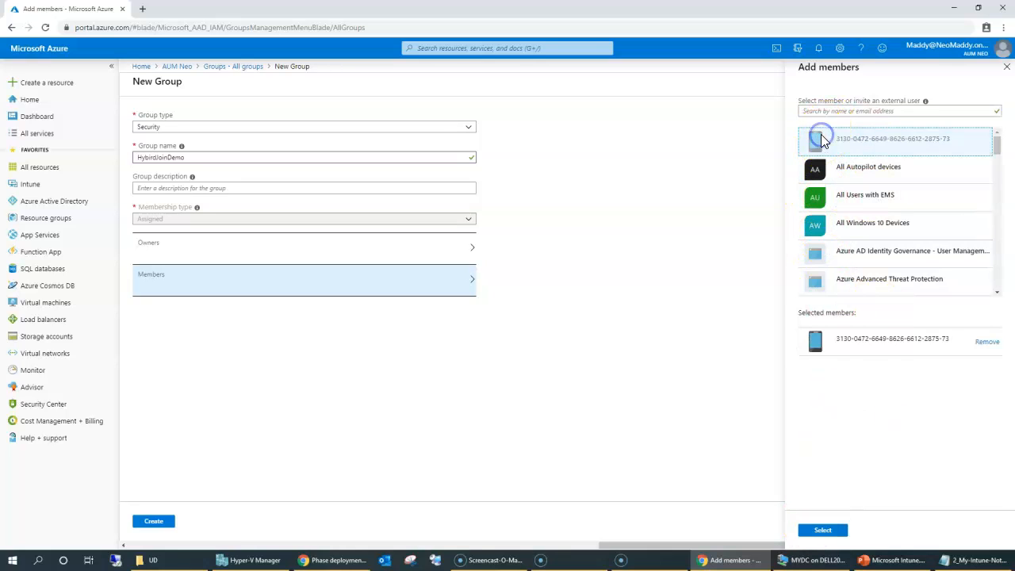
drag(837, 340, 892, 341)
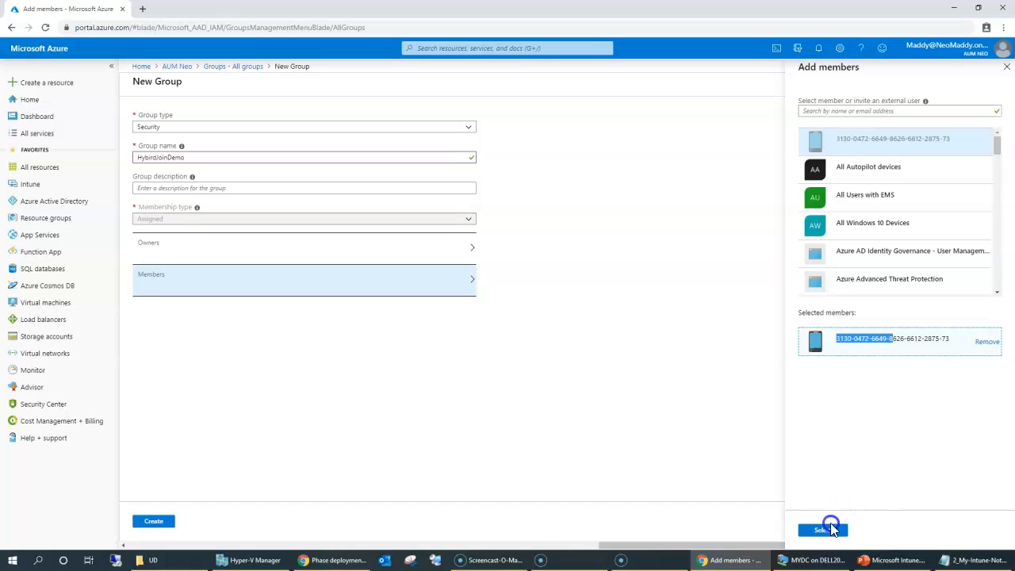
click(824, 528)
click(153, 523)
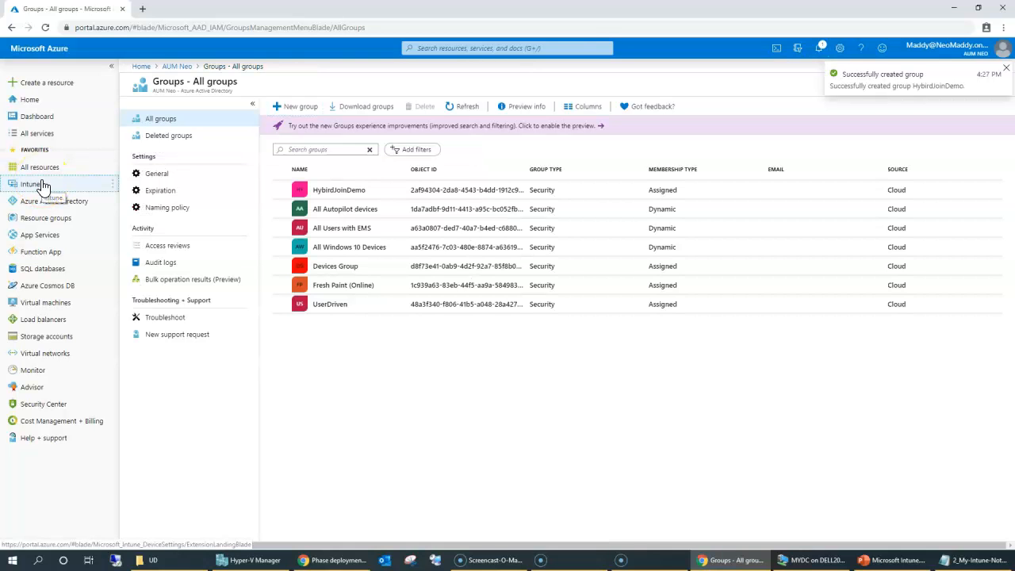
click(42, 185)
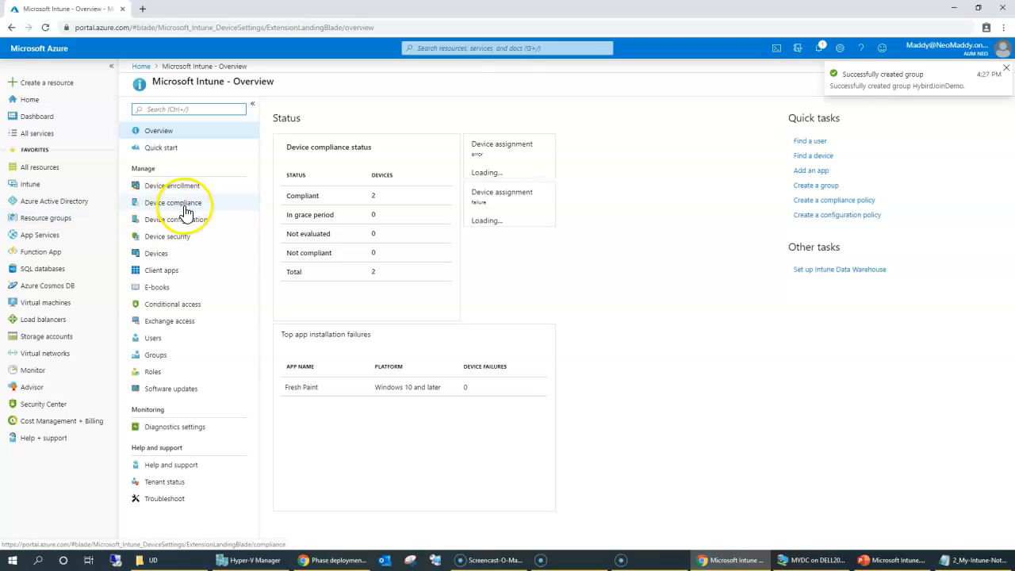
Step: Go to Intune's Windows Autopilot deployment profiles, noting the count of devices without profiles
click(181, 186)
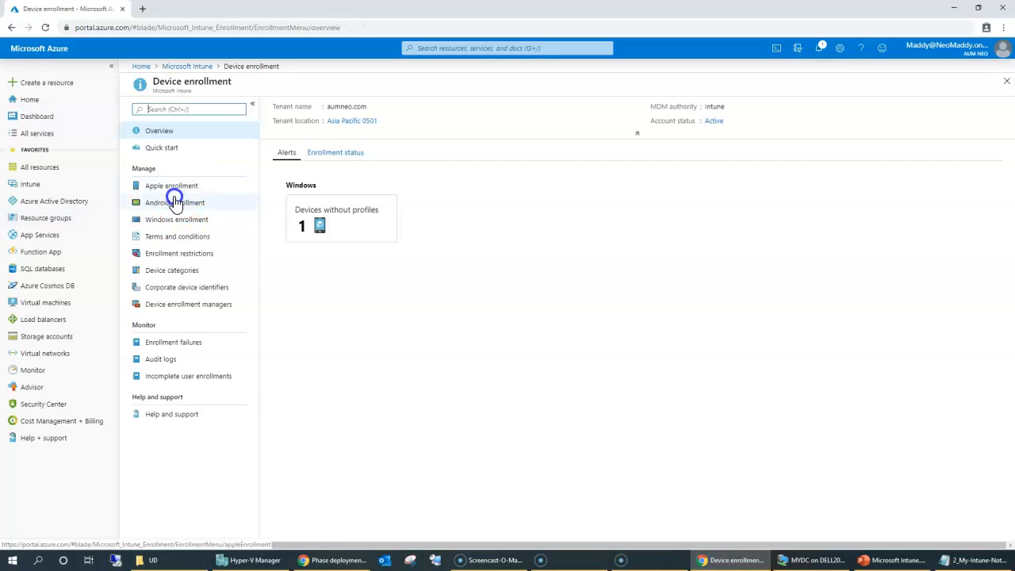
drag(283, 211, 385, 254)
click(437, 328)
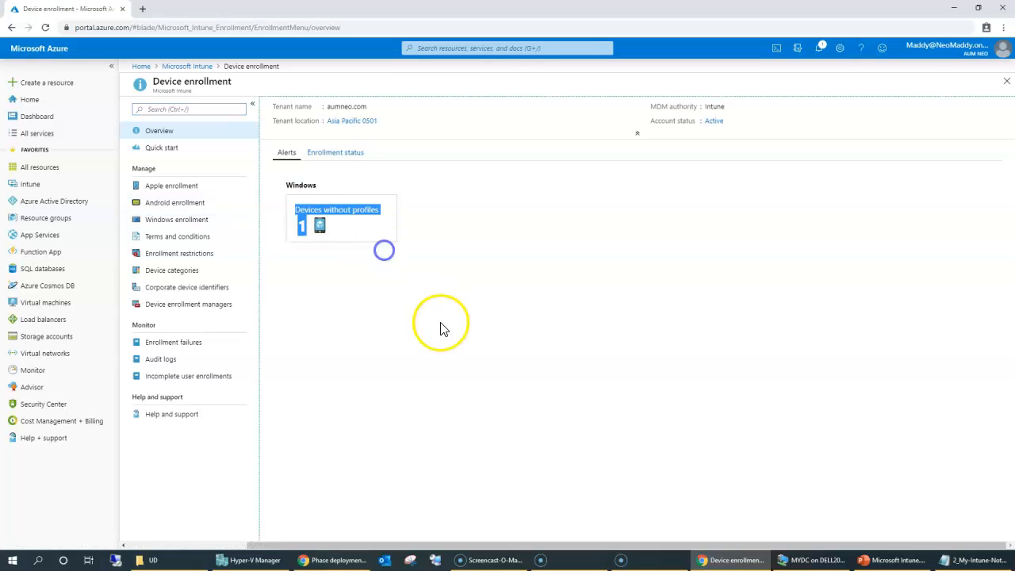
click(183, 224)
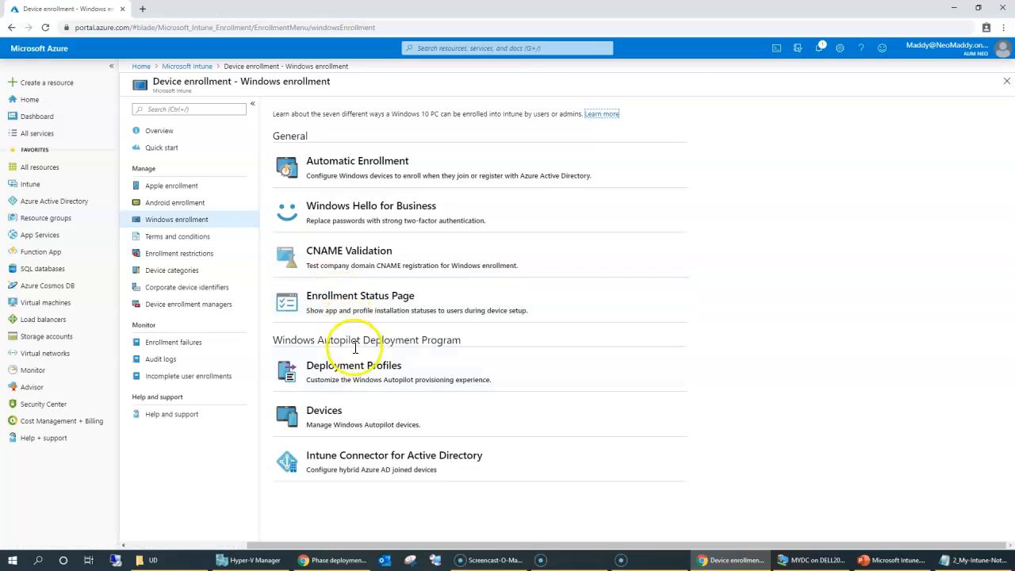
click(362, 379)
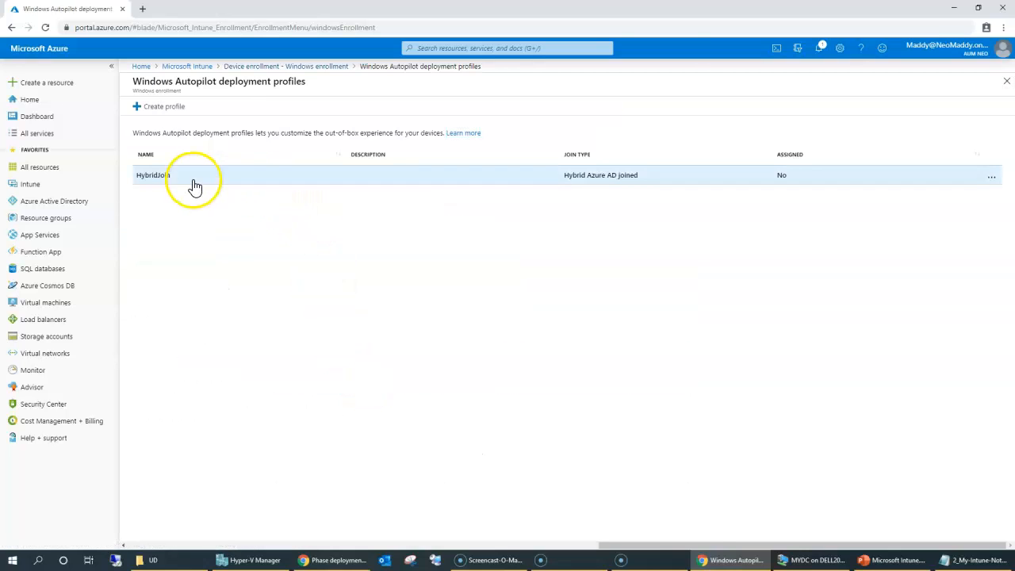
Step: Open HybridJoin, confirm it has no assigned devices, and review its out-of-box experience properties
click(190, 177)
click(172, 186)
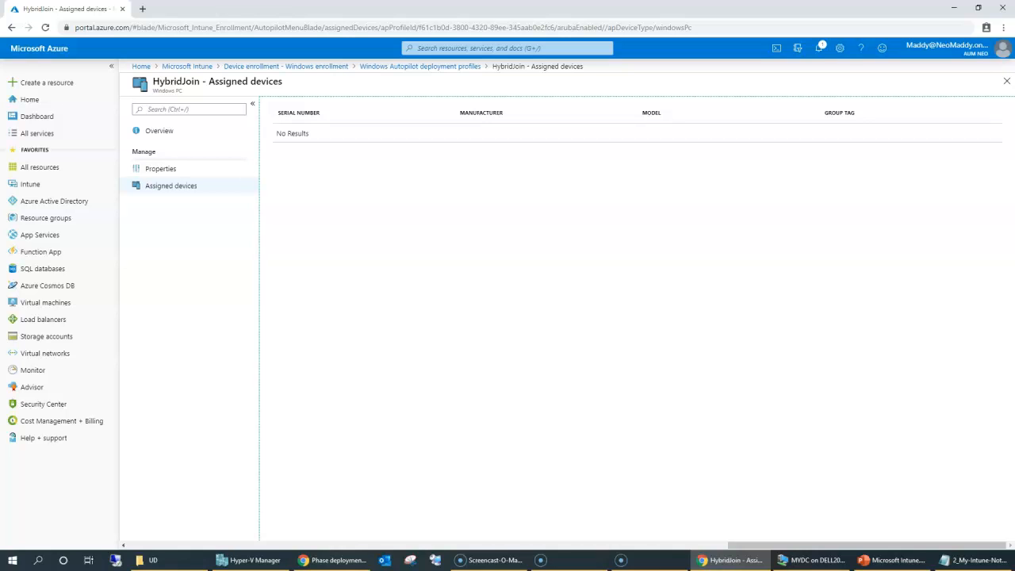
click(208, 169)
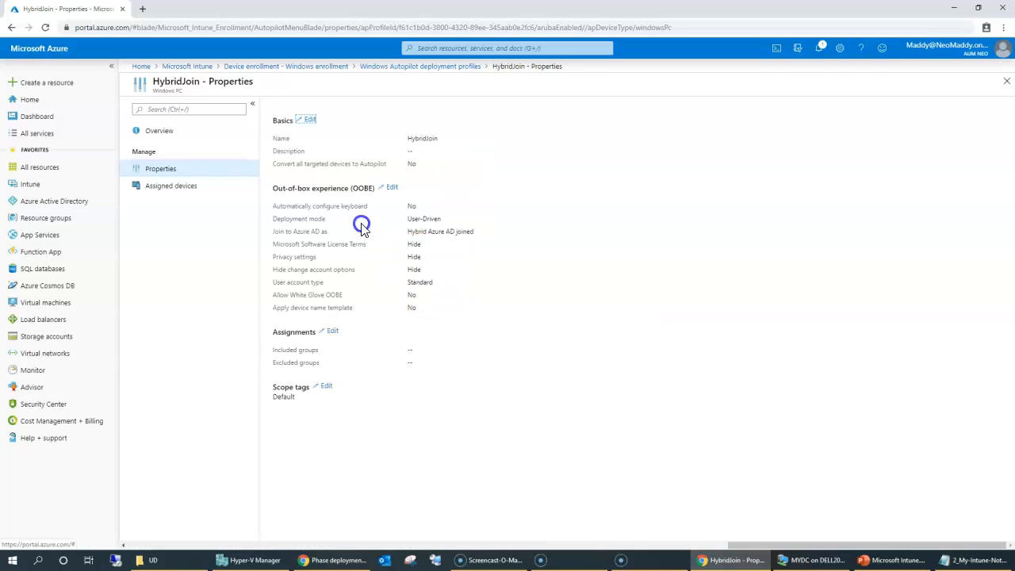
drag(301, 205, 437, 315)
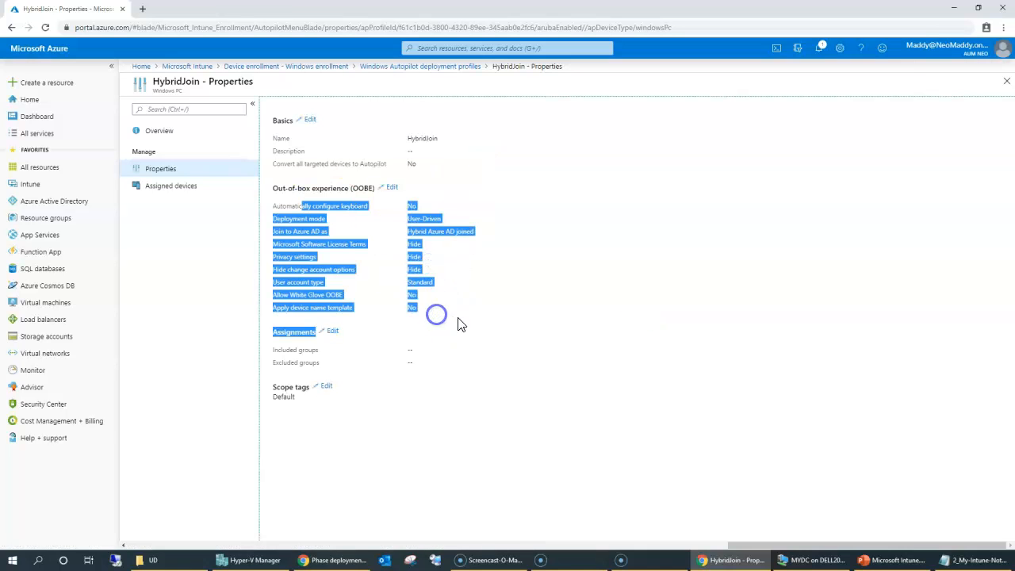
click(466, 329)
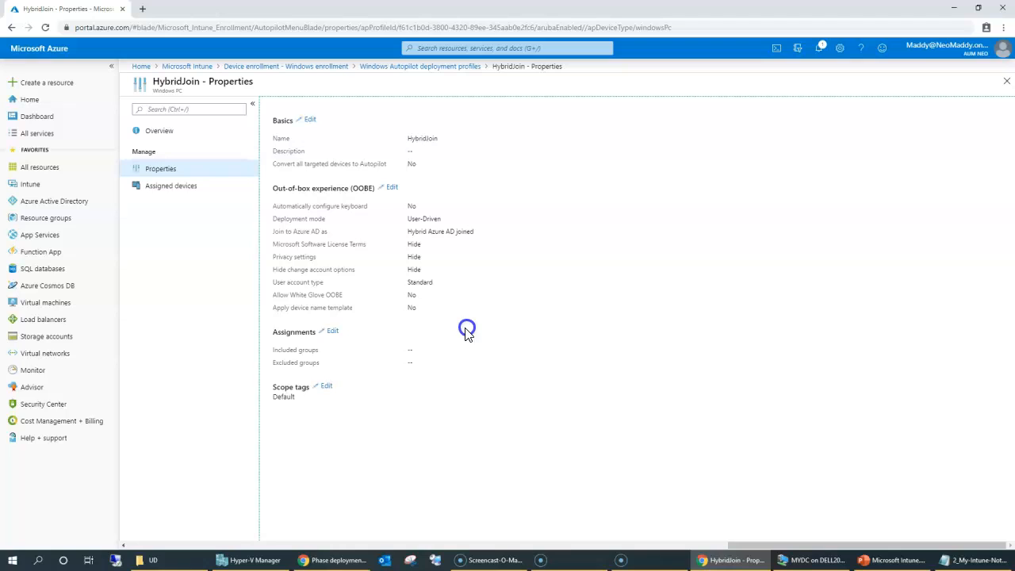
Step: Edit HybridJoin's assignments to include the HybirdJoinDemo group, found by searching 'hy'
click(333, 331)
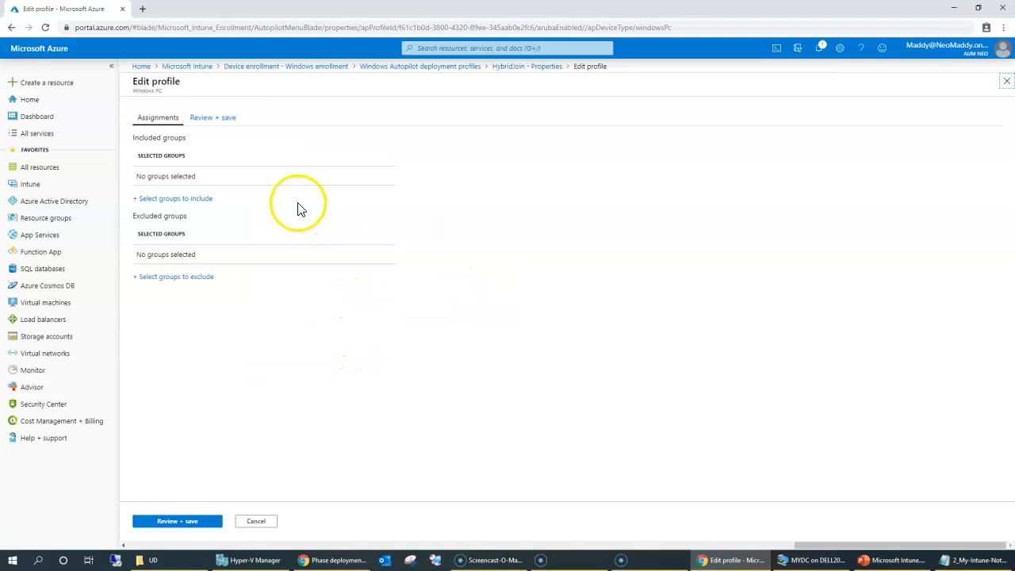
click(182, 207)
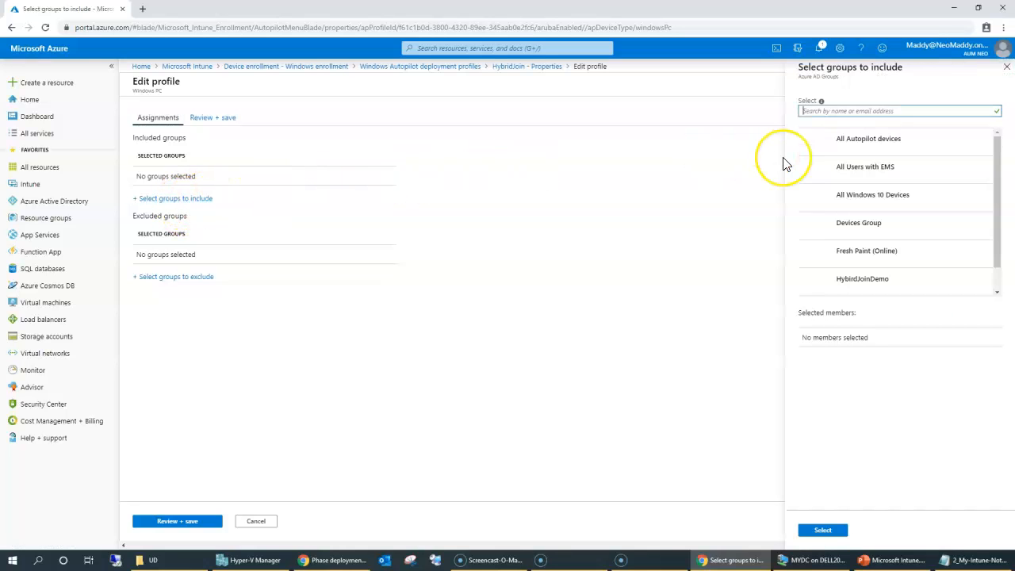
text(hy)
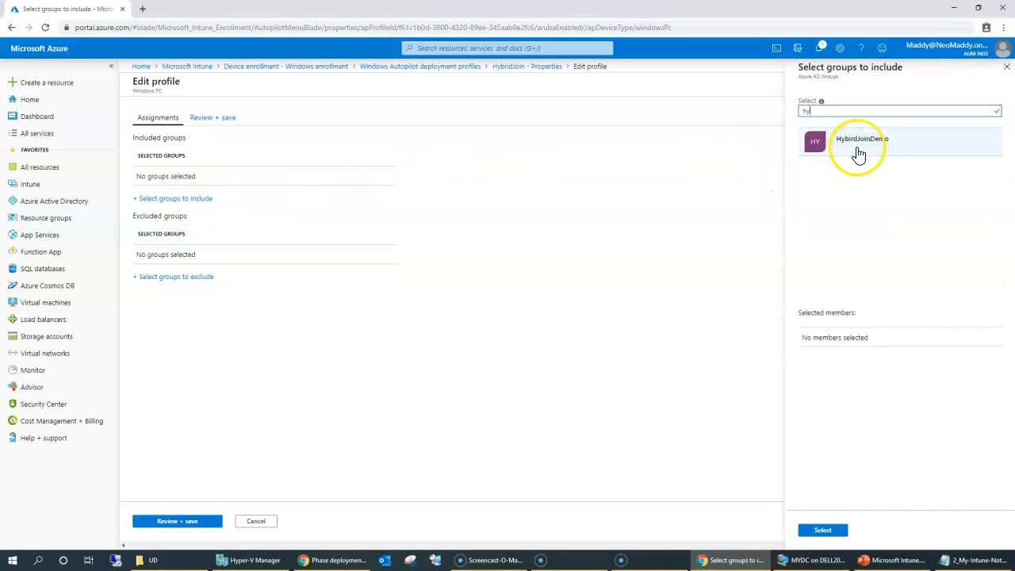
click(860, 151)
drag(831, 358, 917, 347)
click(822, 530)
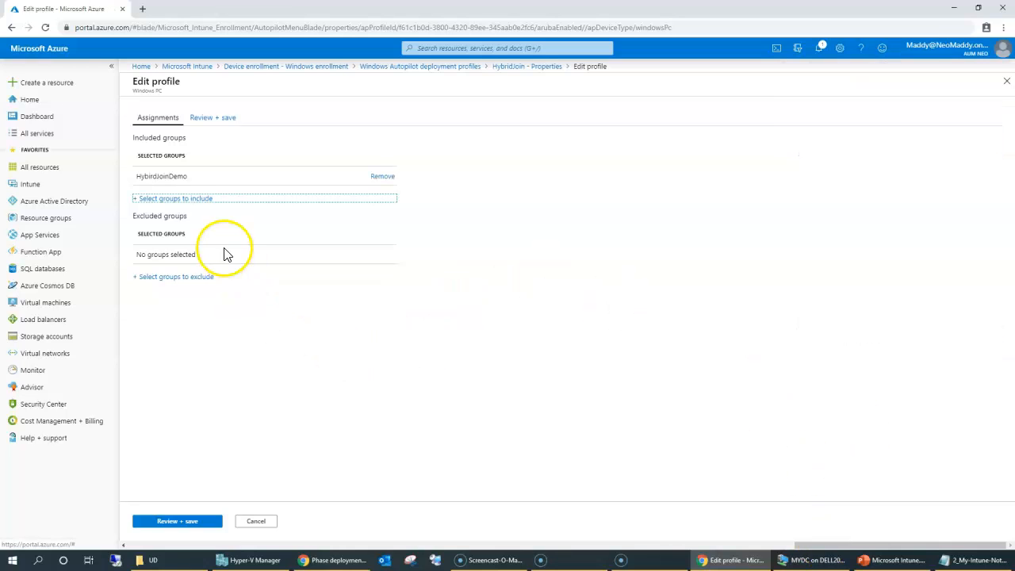
Step: Review and save the new group assignment, then return to the deployment profiles list
drag(133, 178, 188, 175)
click(198, 513)
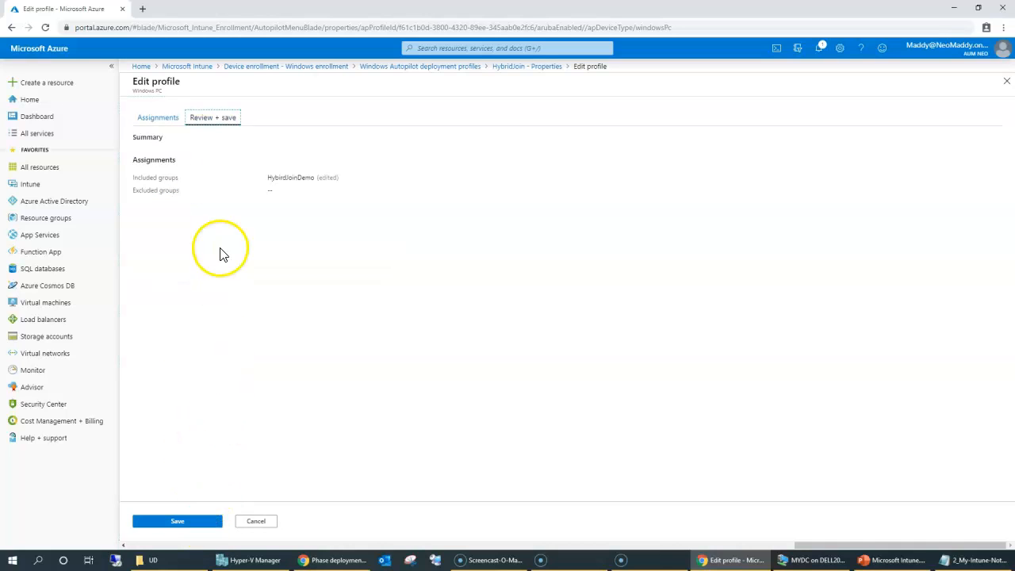
click(185, 527)
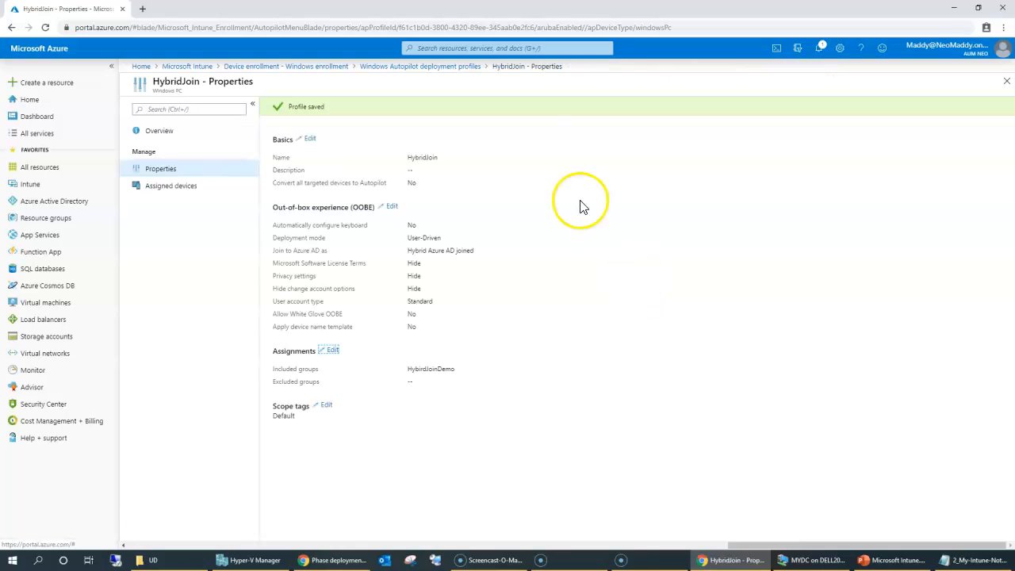
drag(351, 444, 331, 232)
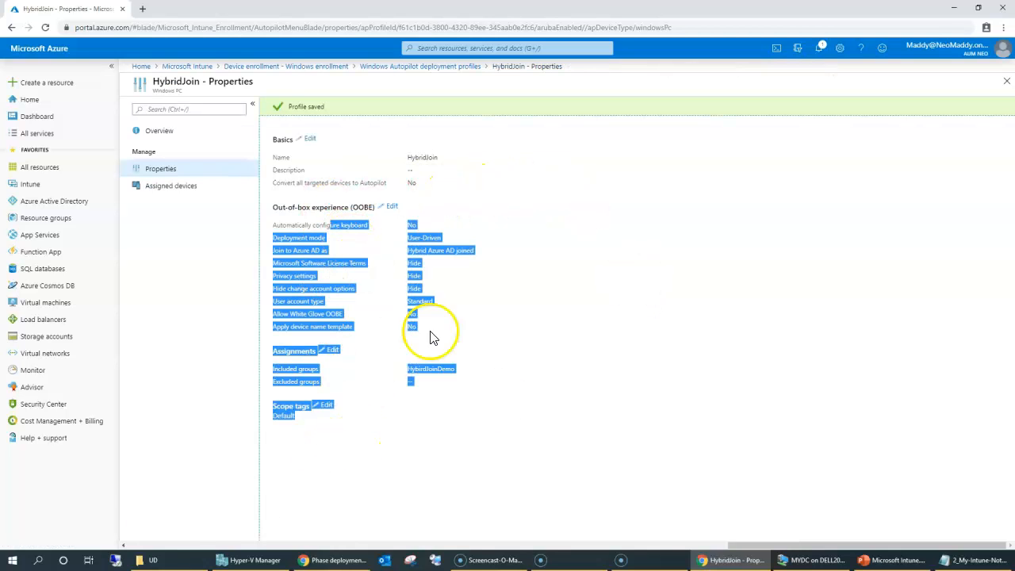
click(526, 446)
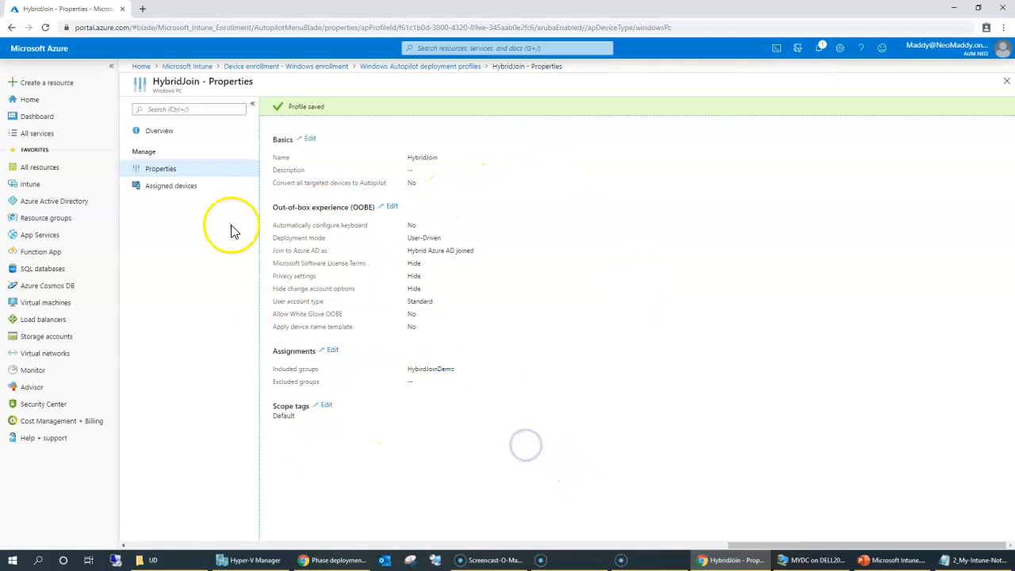
click(380, 66)
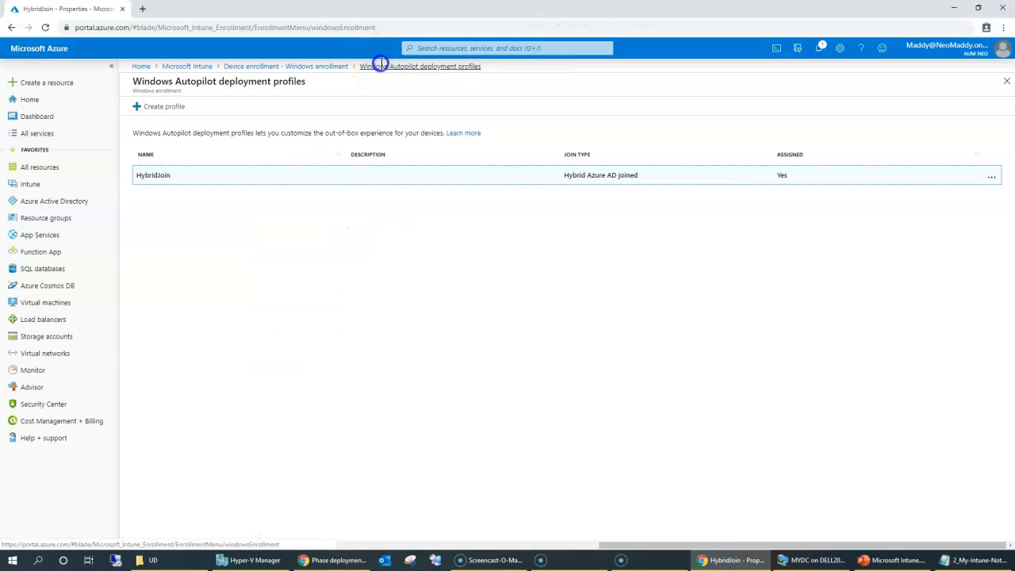
Step: Open the Autopilot devices list and select the virtual machine device
click(310, 68)
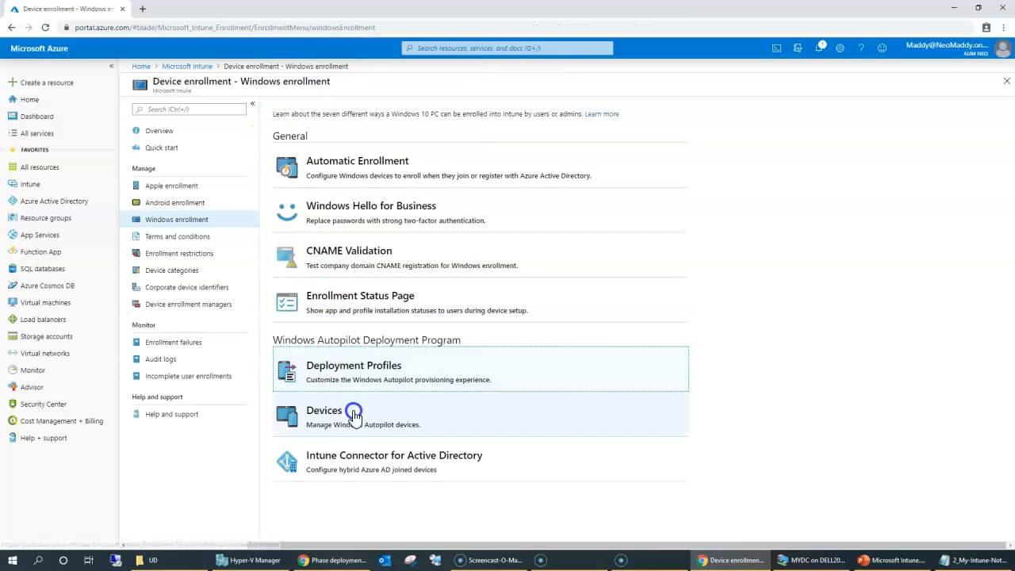
click(340, 422)
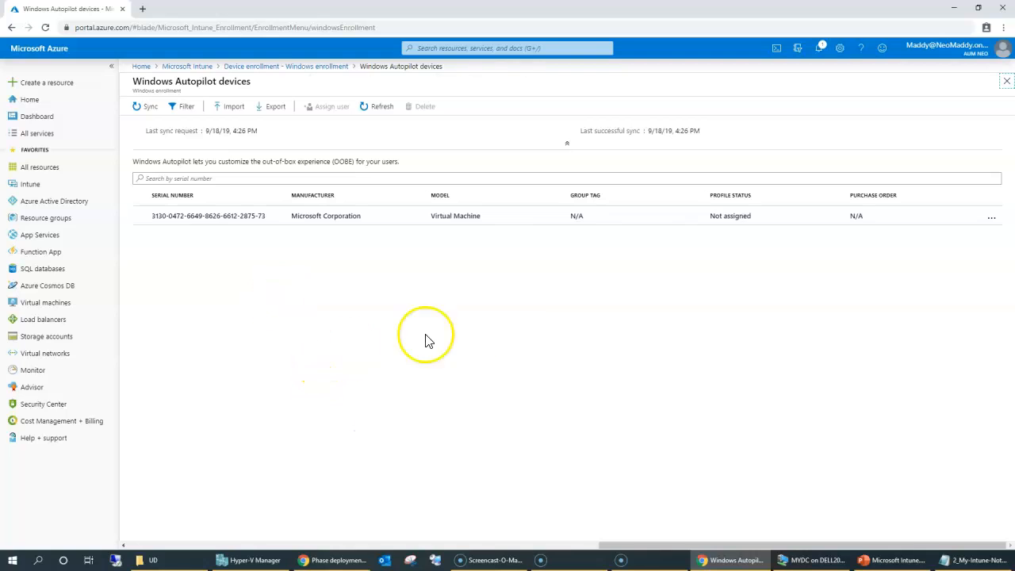
drag(695, 237, 781, 223)
click(140, 216)
Step: Assign a user to the selected virtual machine device
click(325, 106)
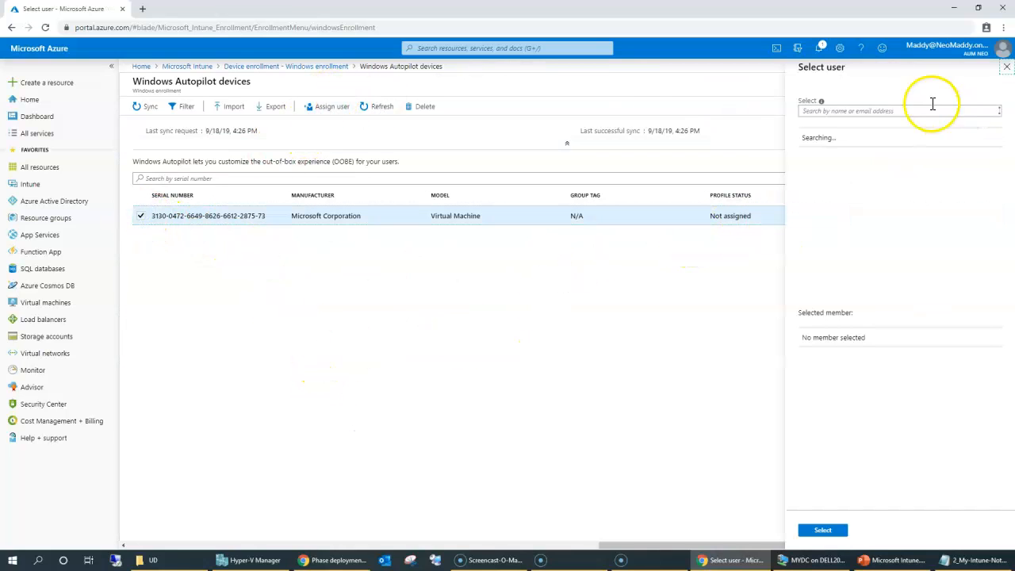
drag(925, 245, 934, 432)
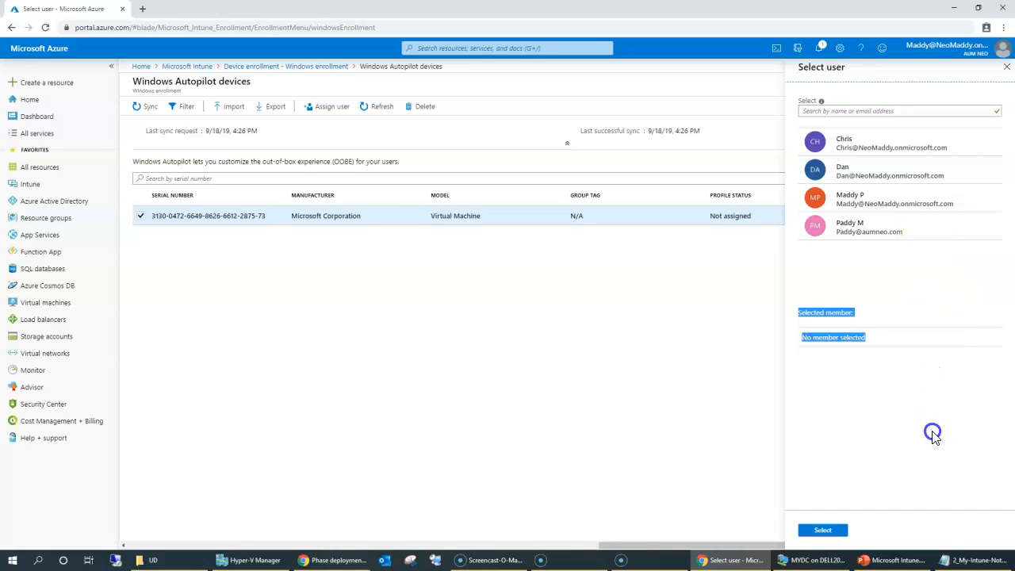
click(869, 170)
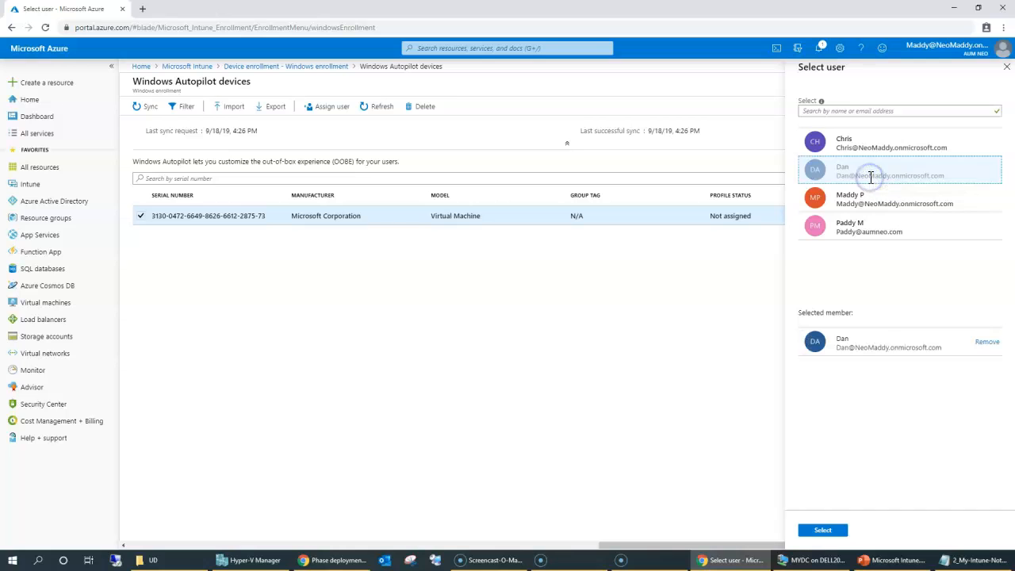
drag(836, 347, 944, 349)
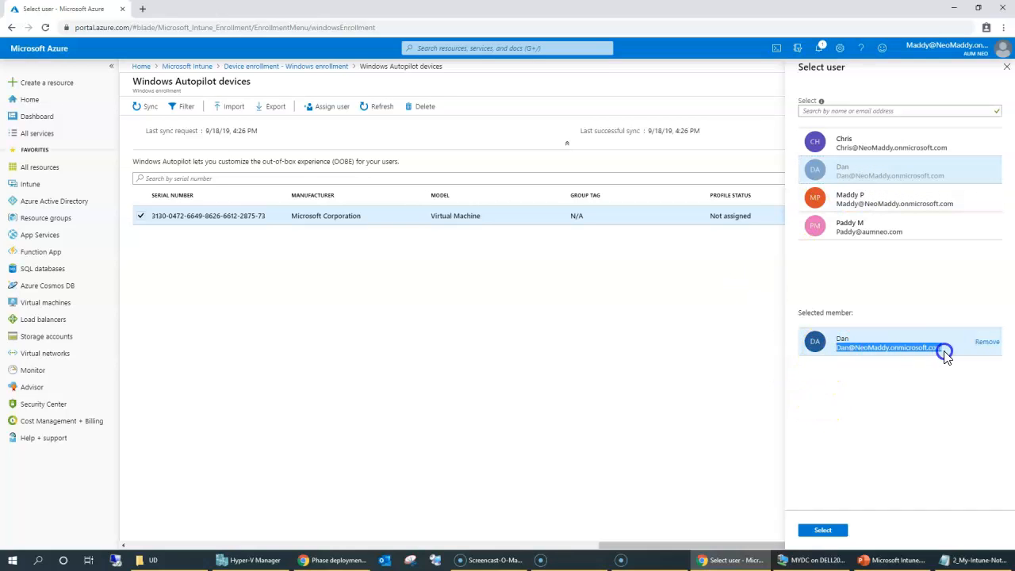
click(823, 532)
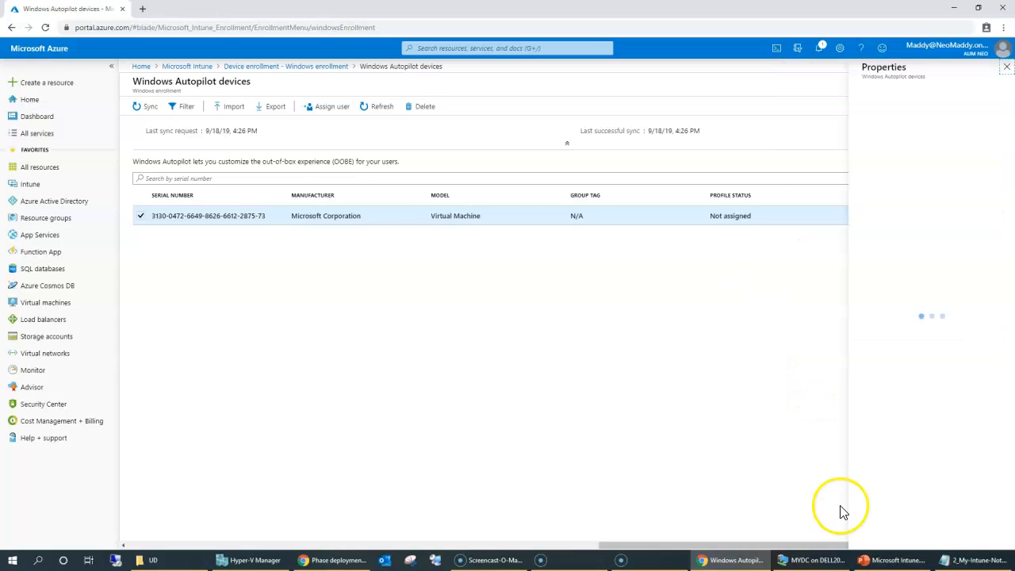
Step: Fill in the device's User Friendly Name and save the user assignment
click(864, 139)
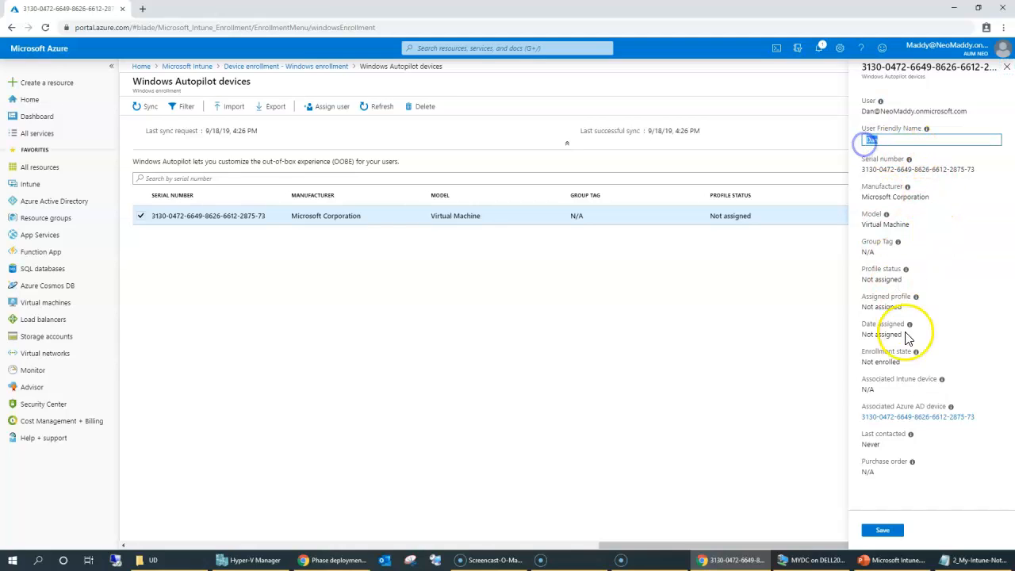
click(862, 471)
drag(862, 471, 865, 426)
click(891, 530)
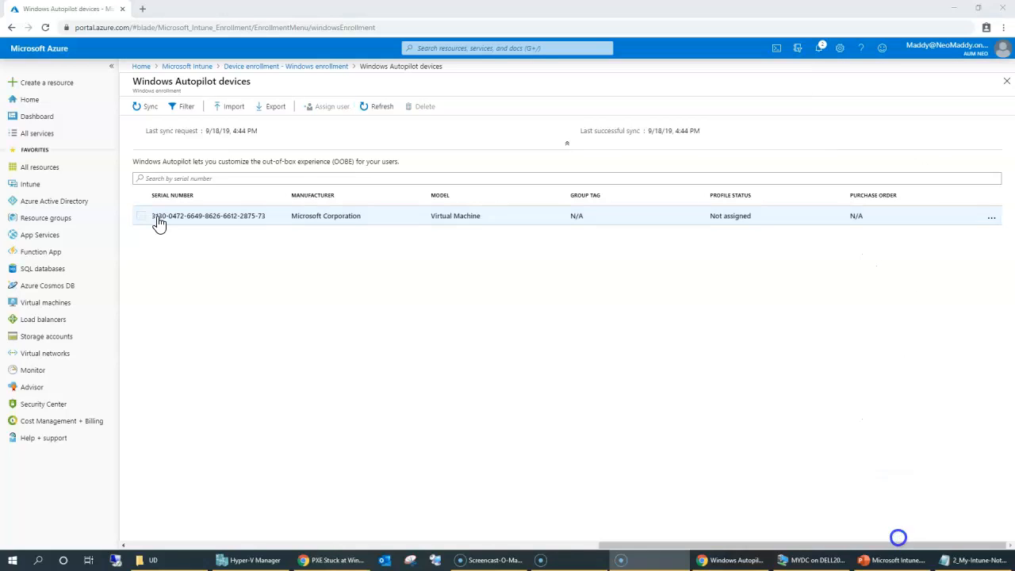
click(158, 219)
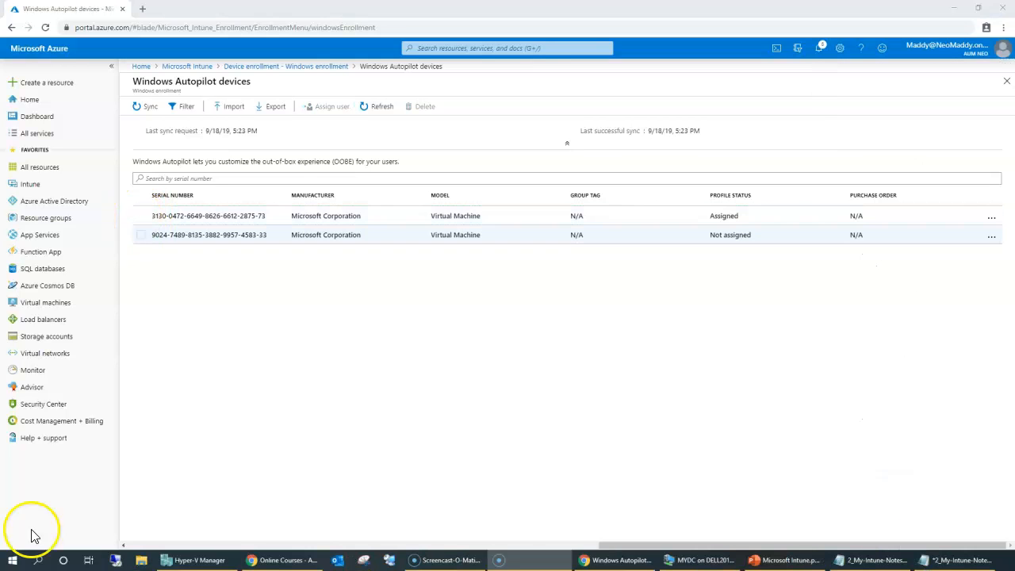
Step: Assign a user to the second Autopilot device, whose profile is Not assigned, and save
click(140, 235)
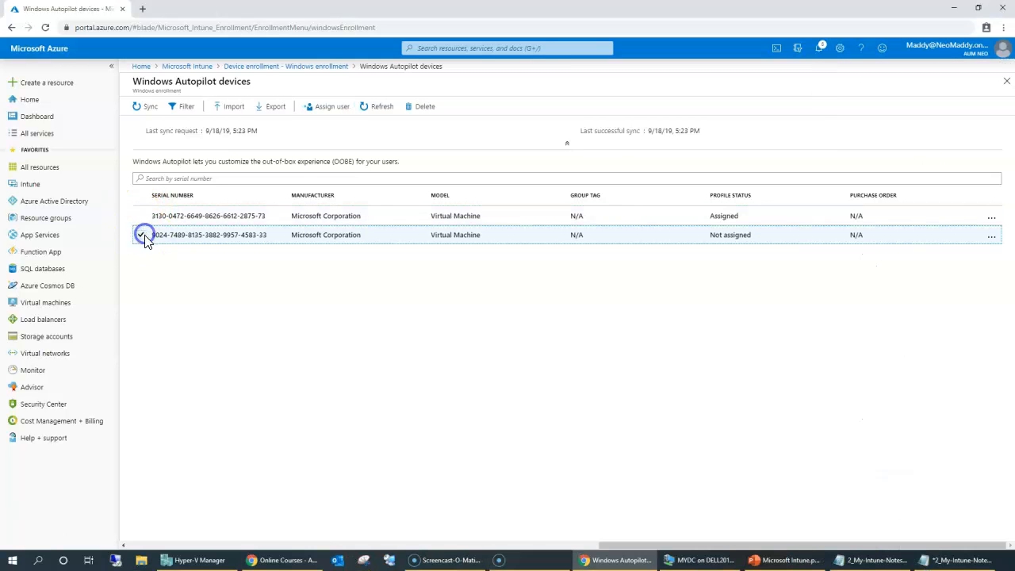
click(745, 236)
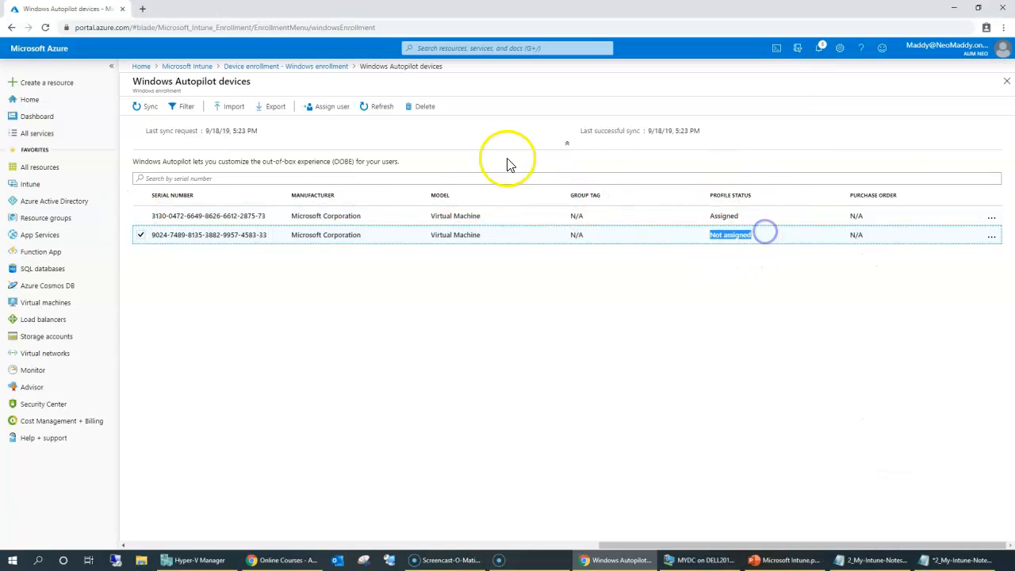
click(318, 108)
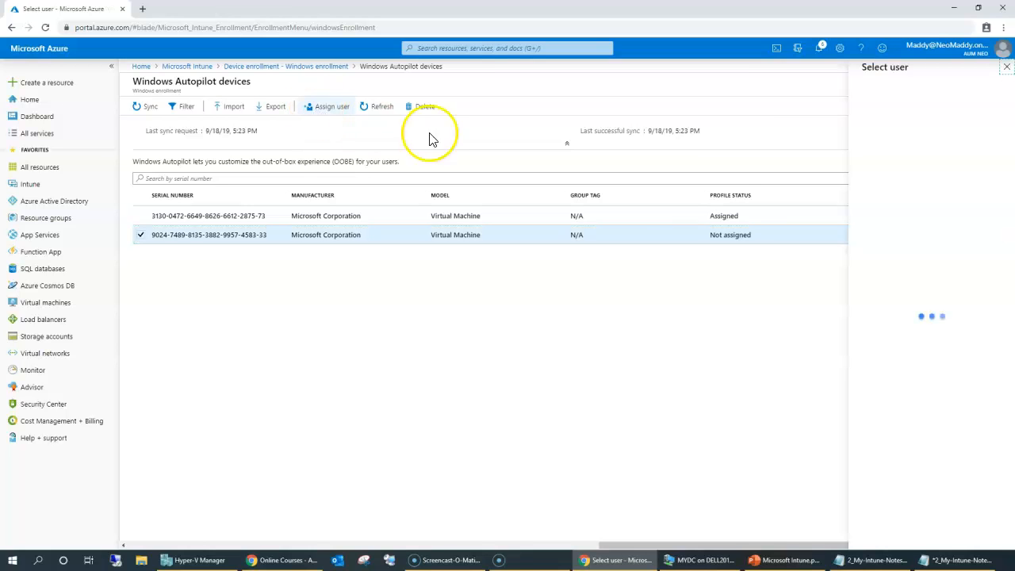
click(846, 144)
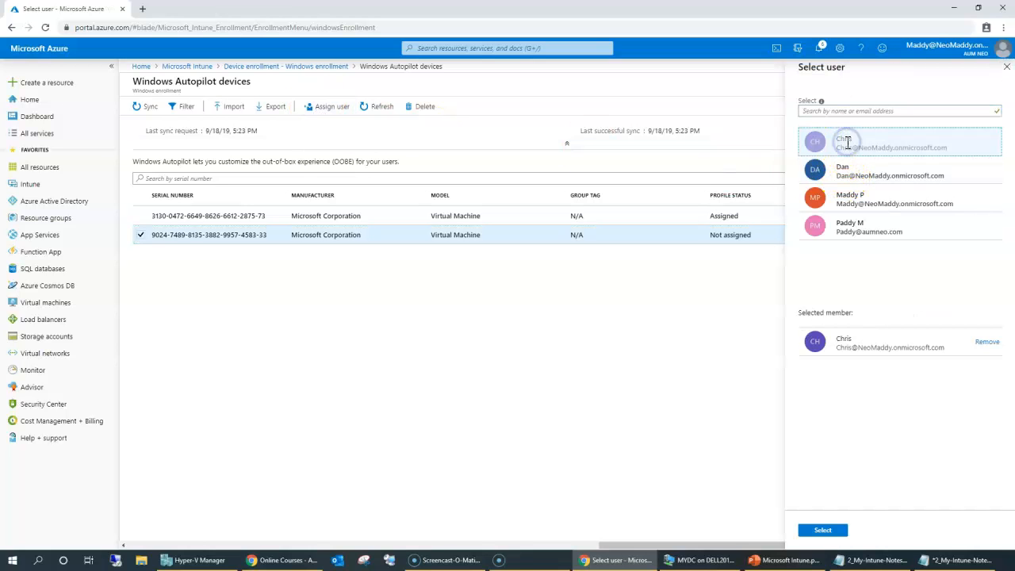
click(823, 531)
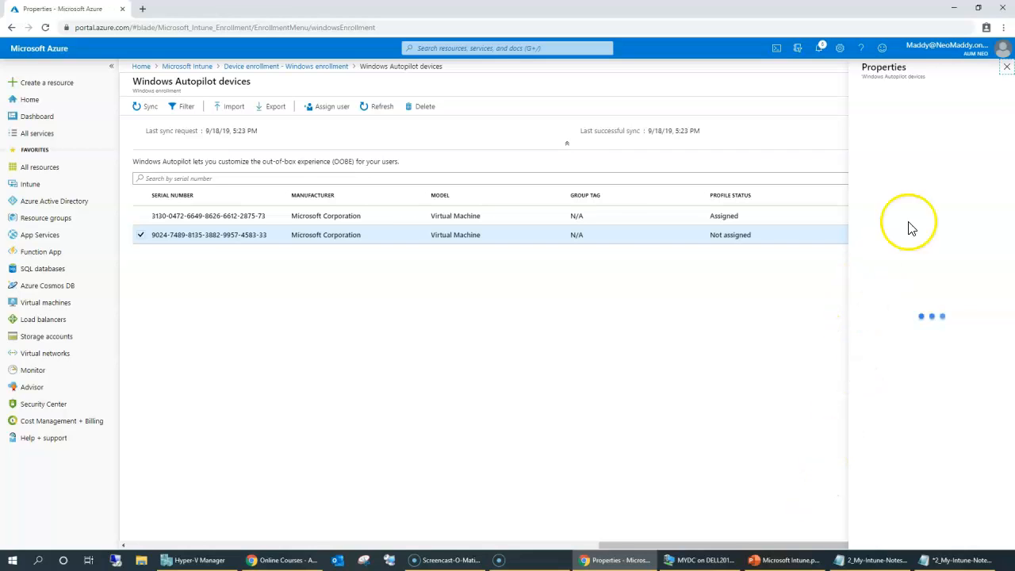
drag(888, 141, 969, 111)
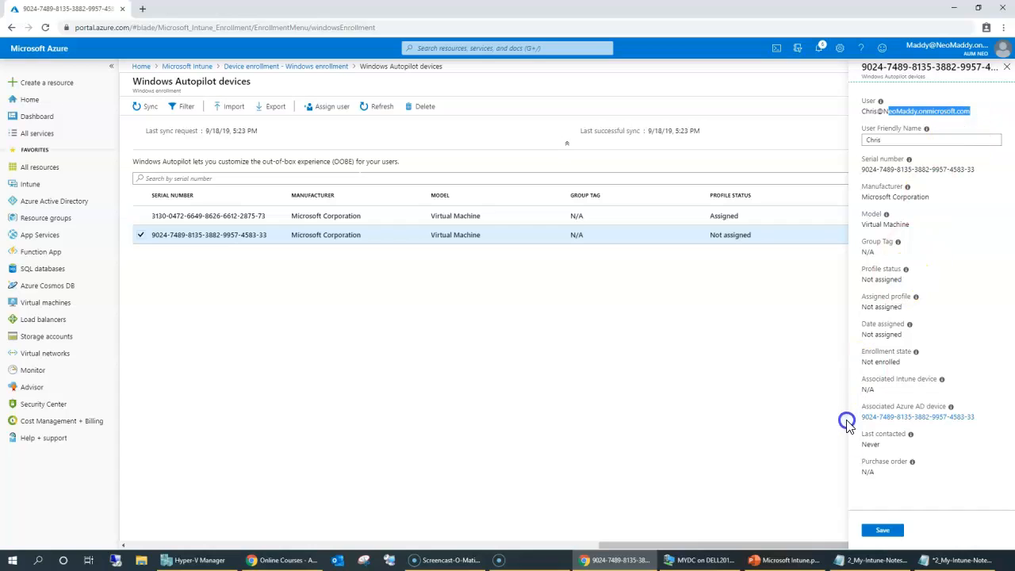
click(880, 529)
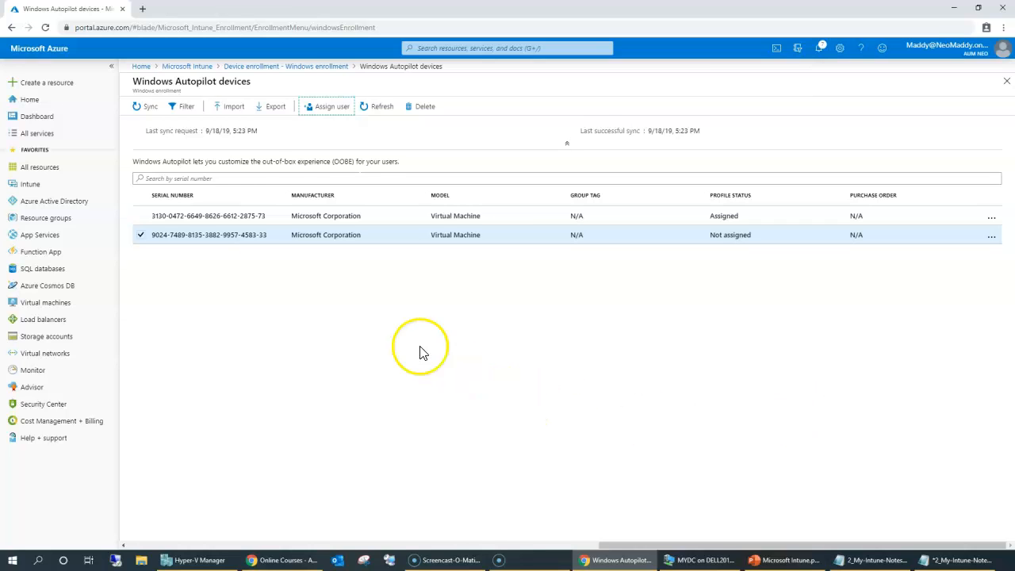
Step: Refresh the Autopilot device list and check the second device's properties to confirm the assignment
click(379, 106)
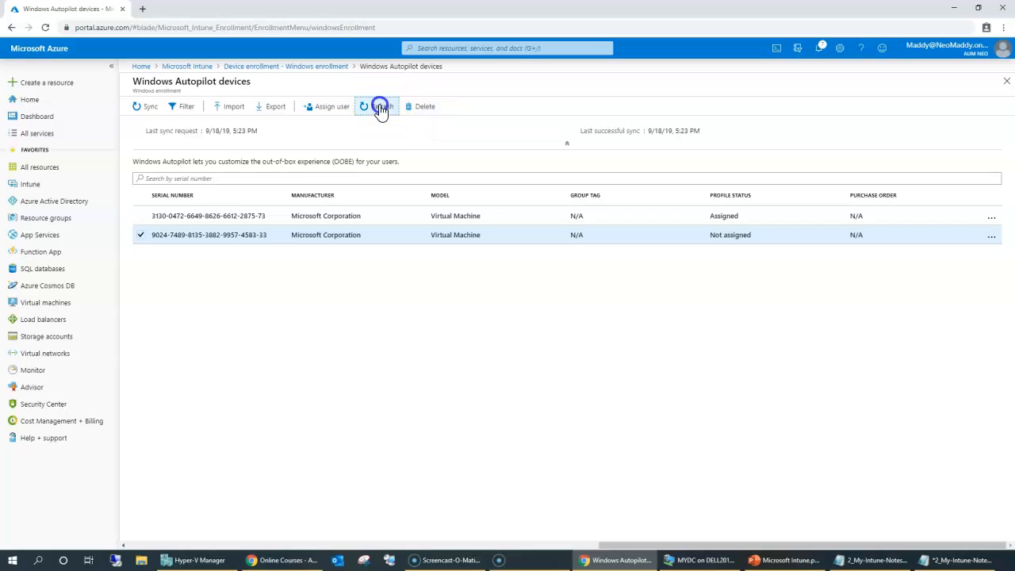
click(516, 235)
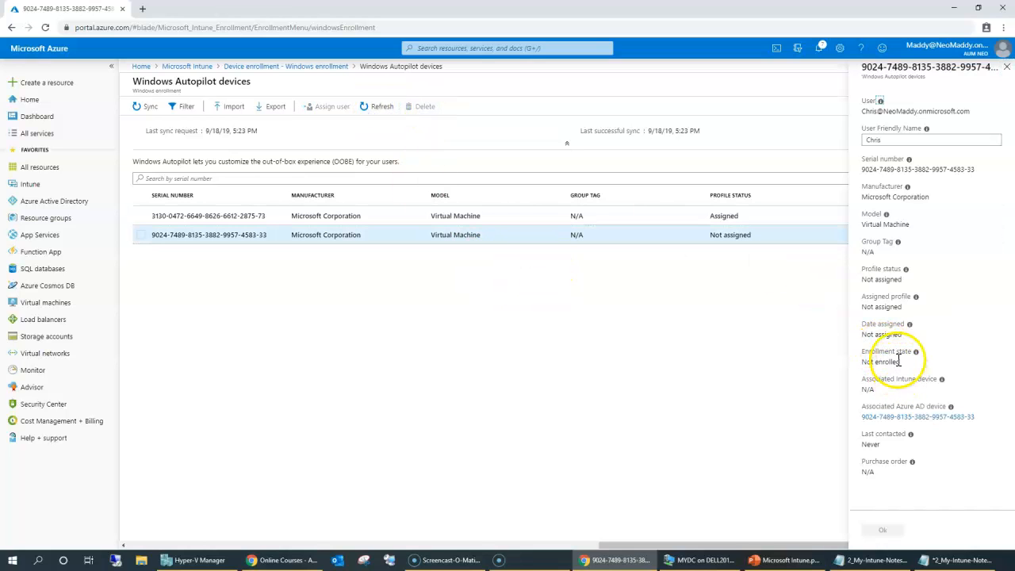
drag(870, 308, 896, 307)
double_click(872, 140)
click(1003, 67)
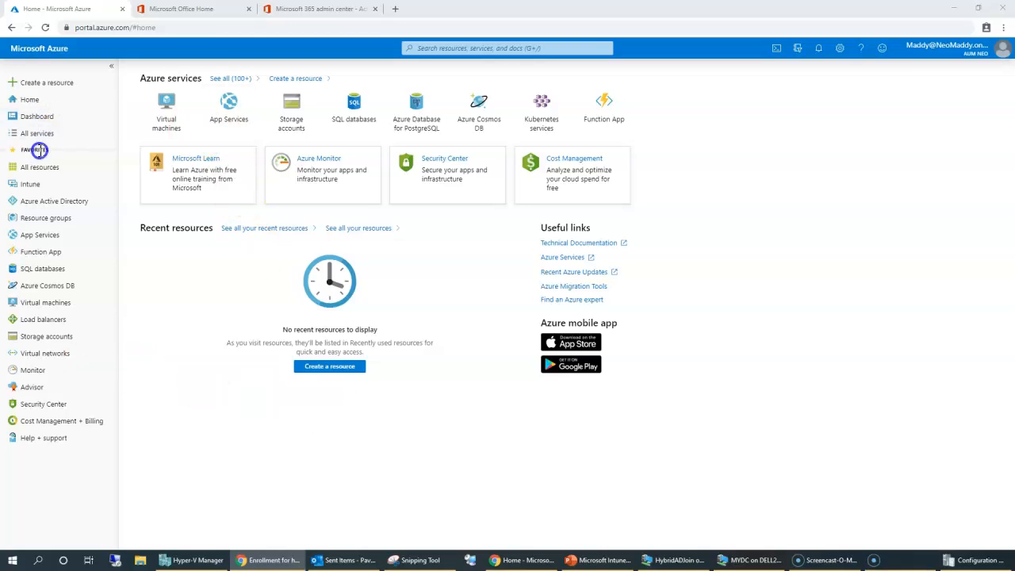
Step: Go to Intune's Device configuration profiles list and begin creating a new profile
click(34, 184)
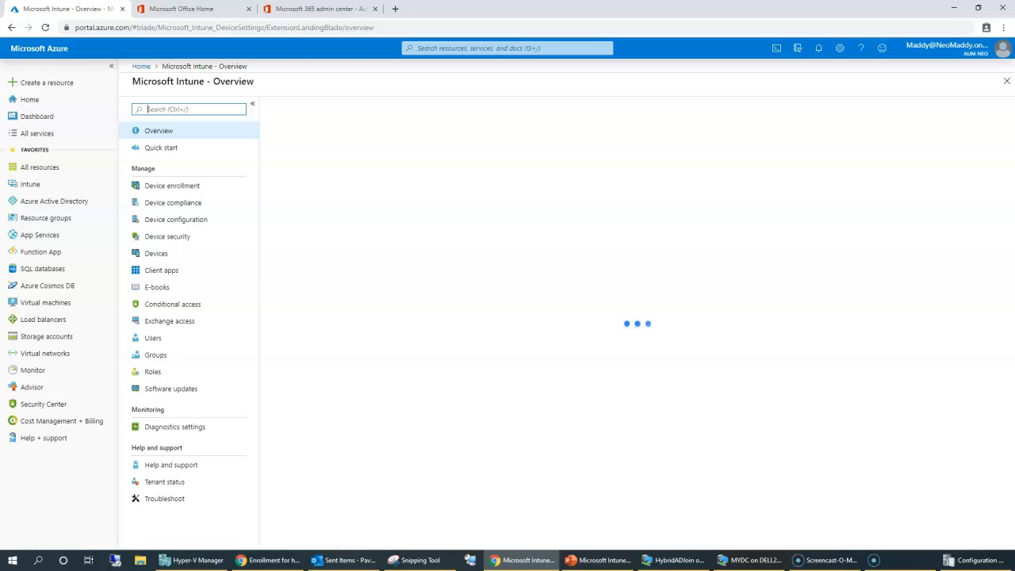
click(181, 219)
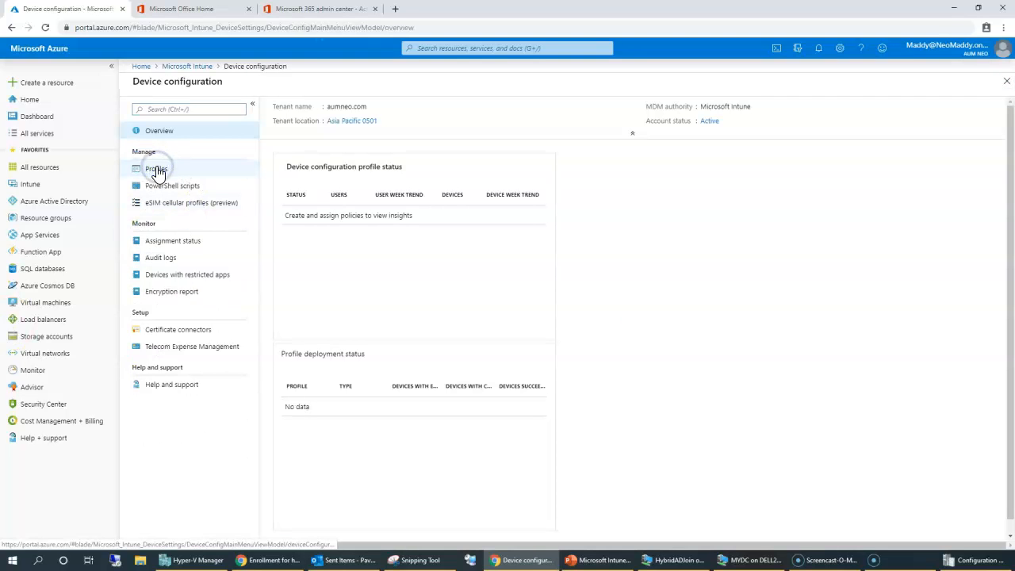
click(158, 168)
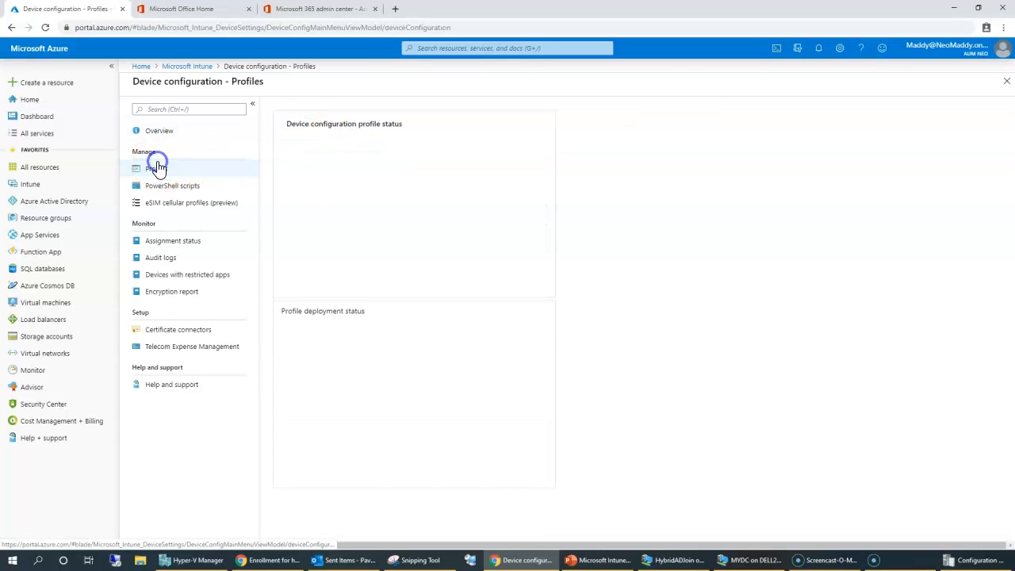
click(296, 106)
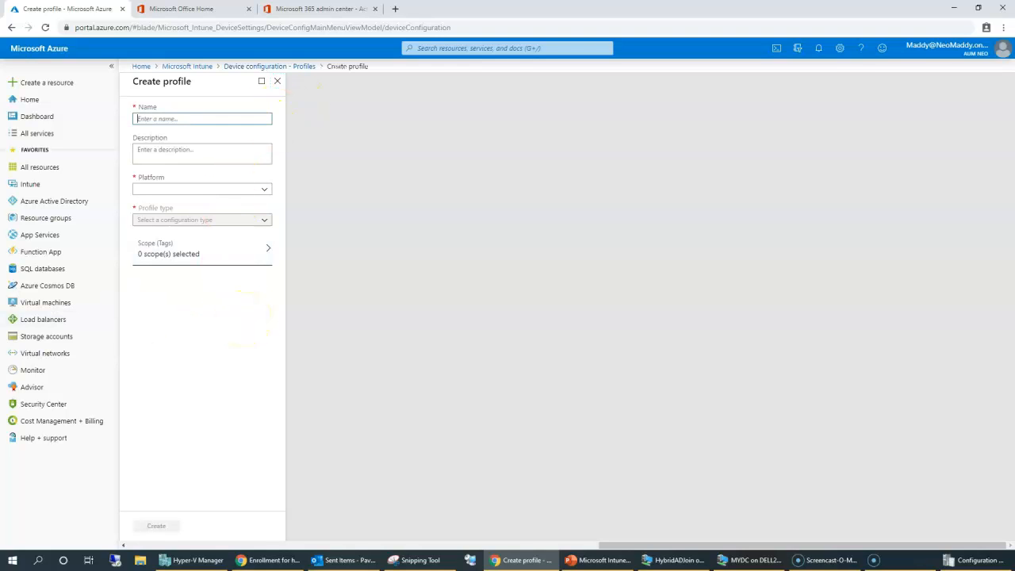
Step: Name the profile 'Domain Join', target Windows 10 and later, and choose Domain Join (preview) type
text(Domain Join)
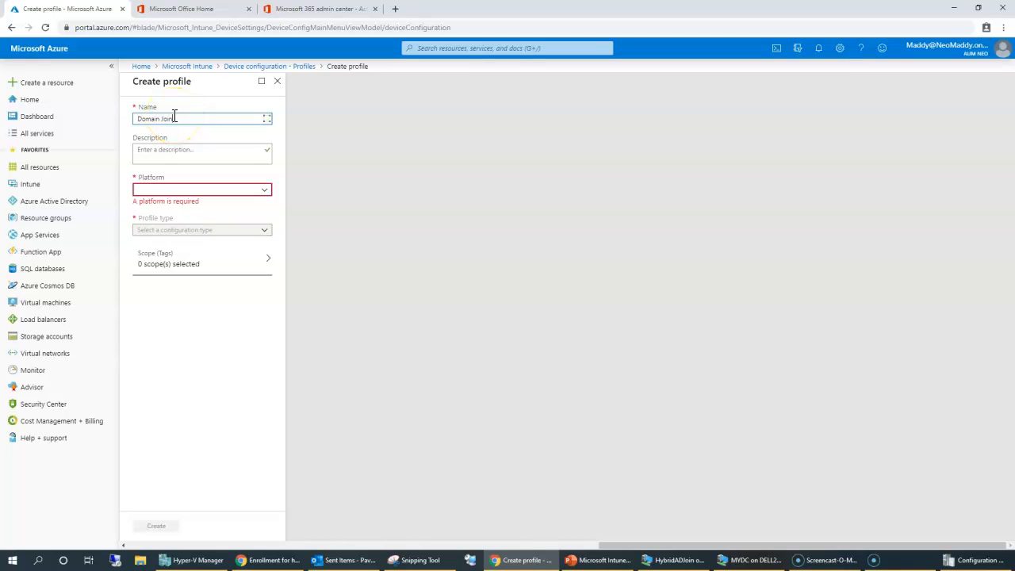
key(Tab)
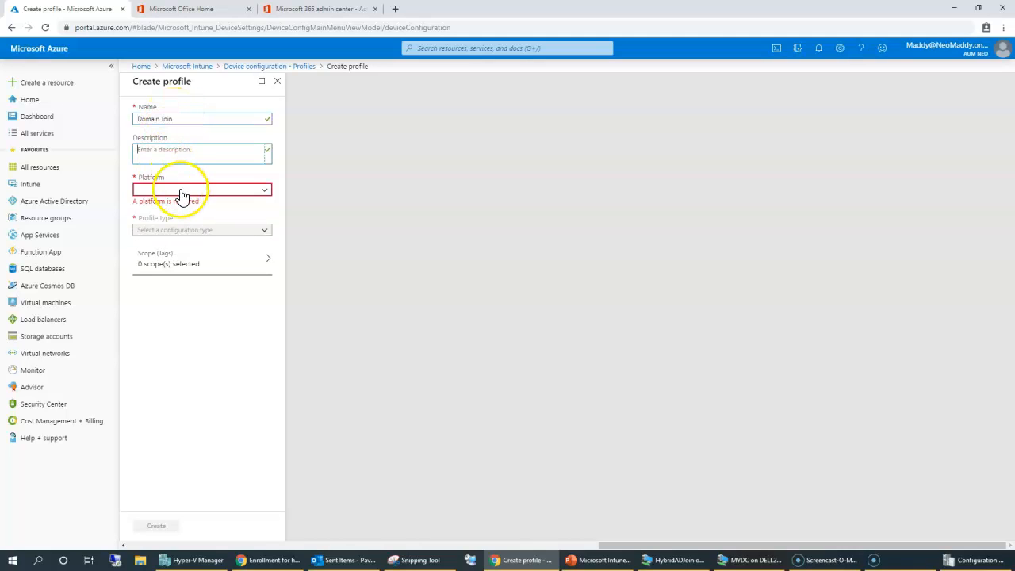
click(182, 189)
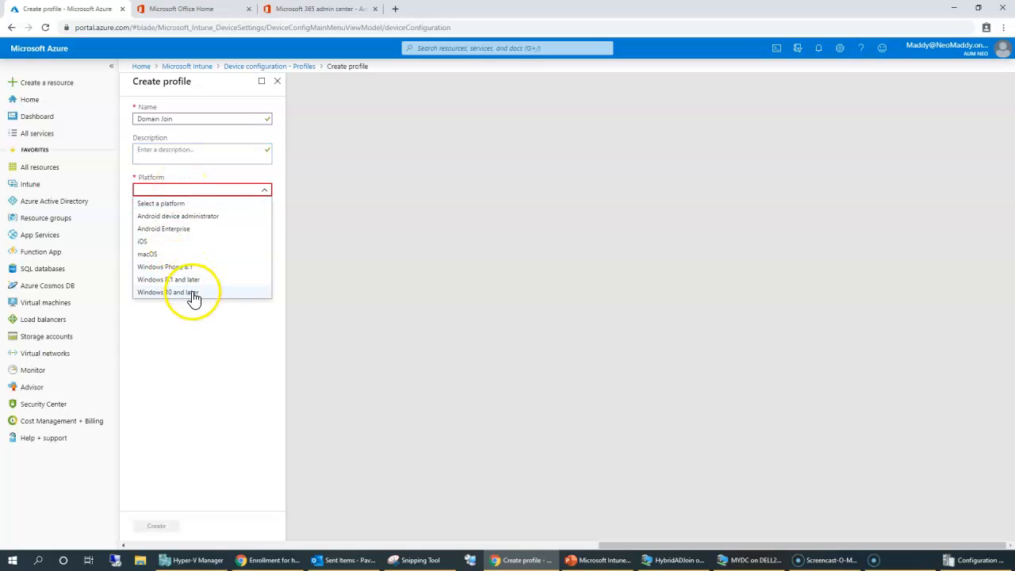
click(193, 292)
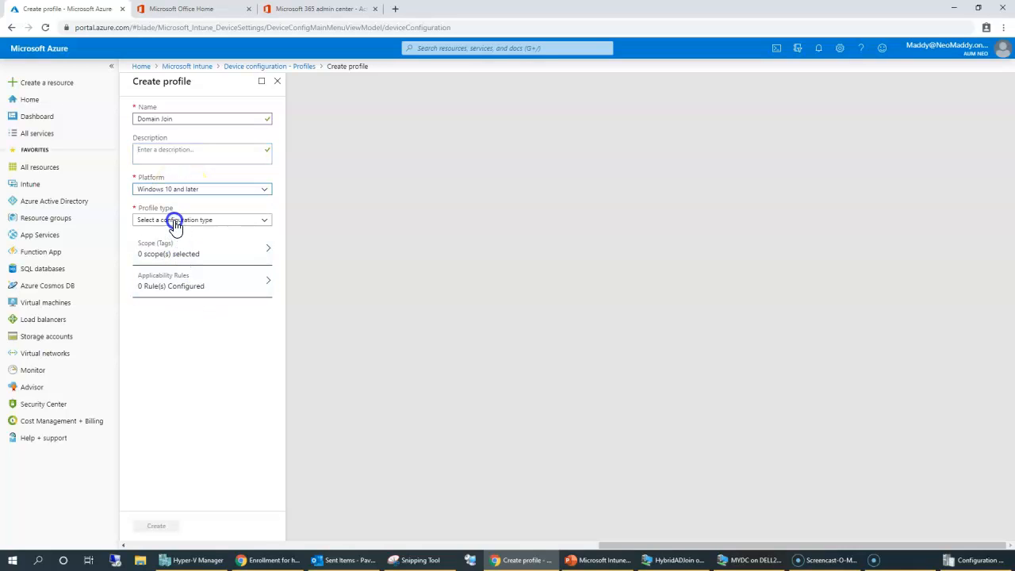
click(175, 226)
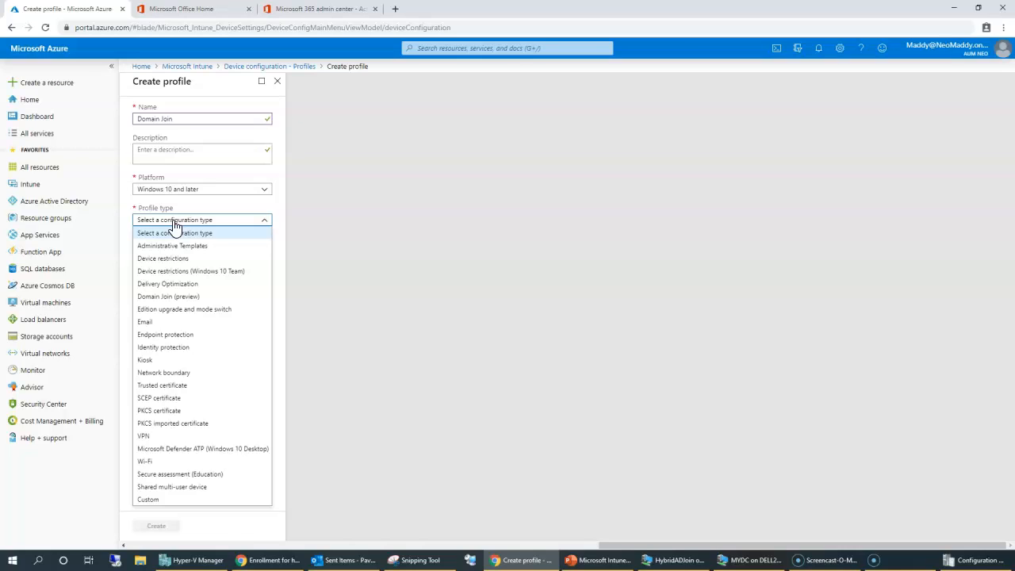
click(164, 229)
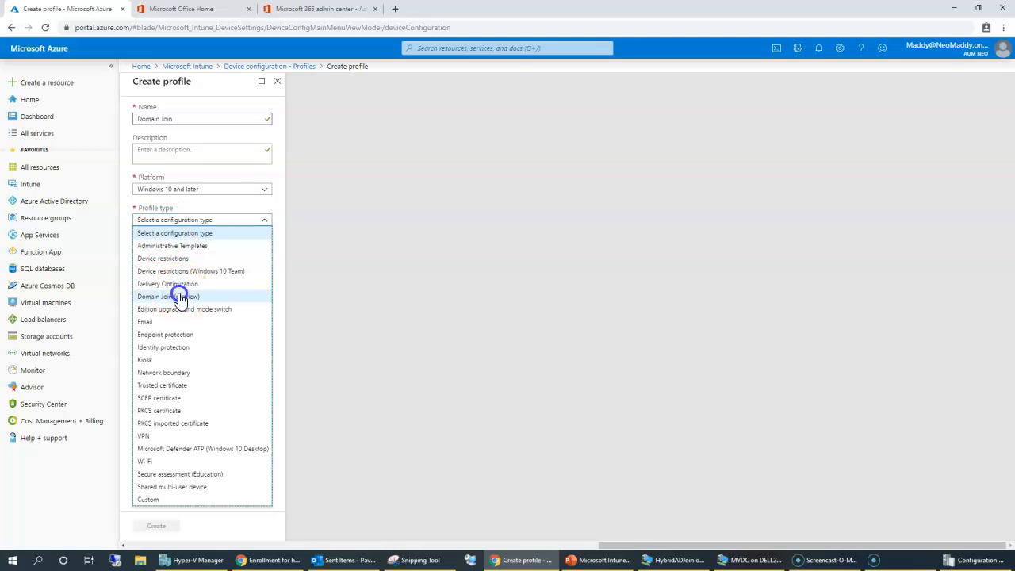
click(179, 296)
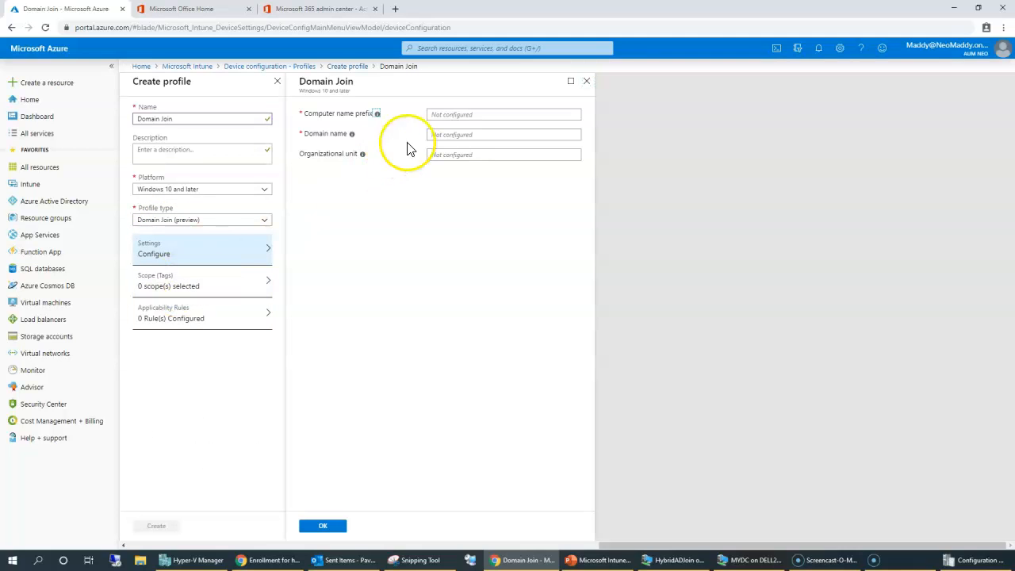
Step: Open the Domain Join settings and read the computer name prefix note about 15-character names
click(463, 114)
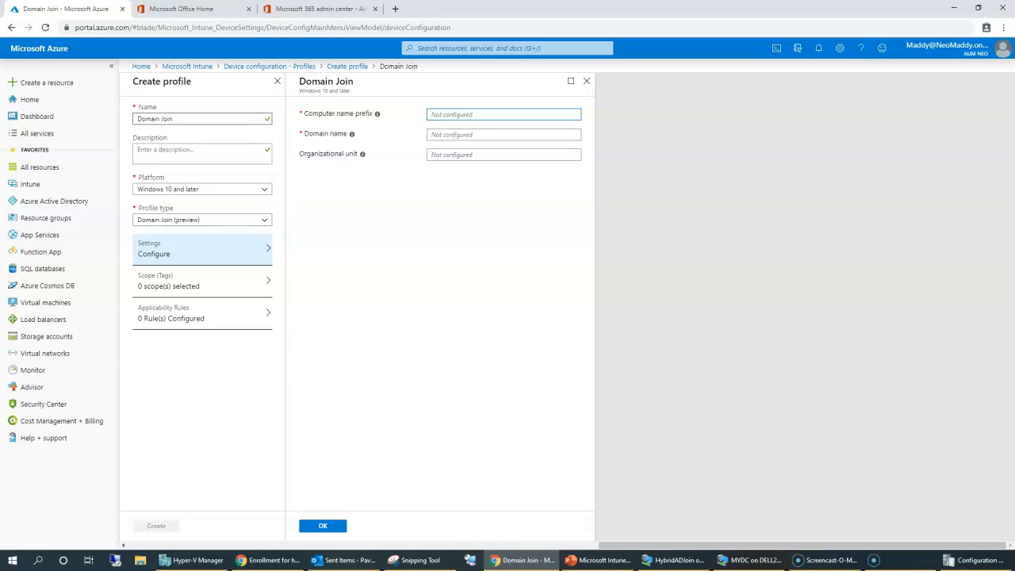
click(461, 113)
mouse_move(378, 114)
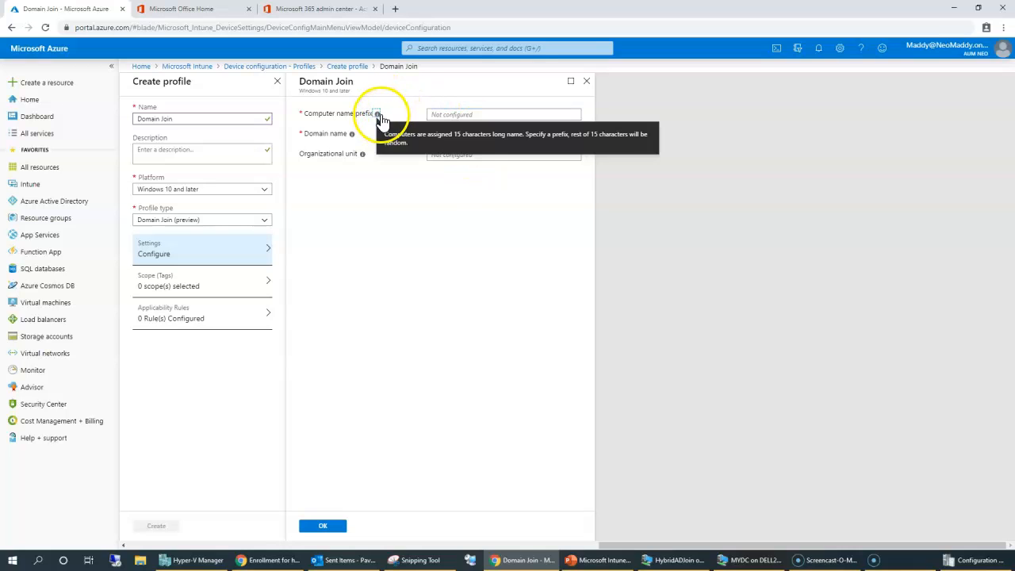
drag(453, 135, 601, 138)
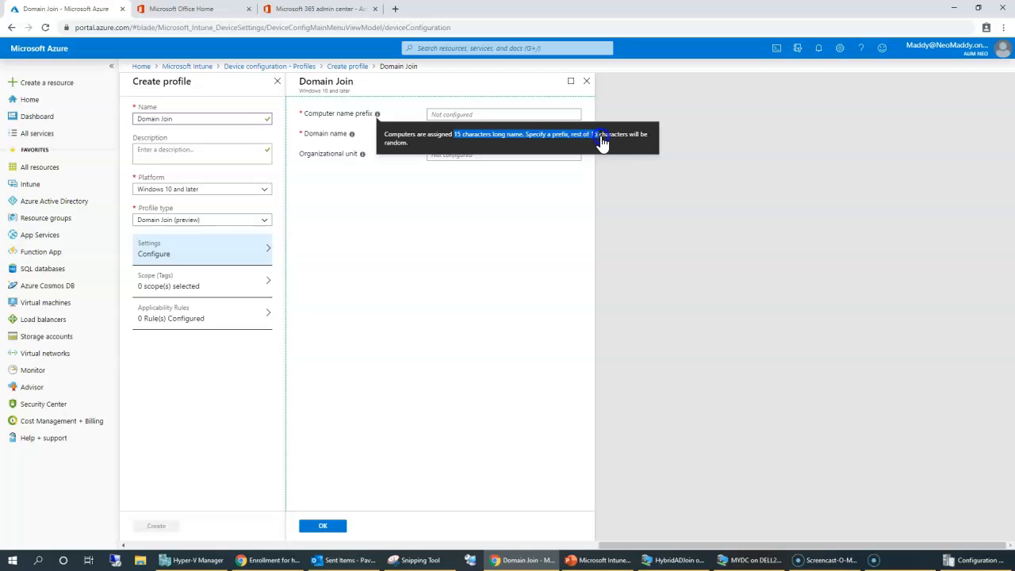
click(497, 268)
mouse_move(379, 117)
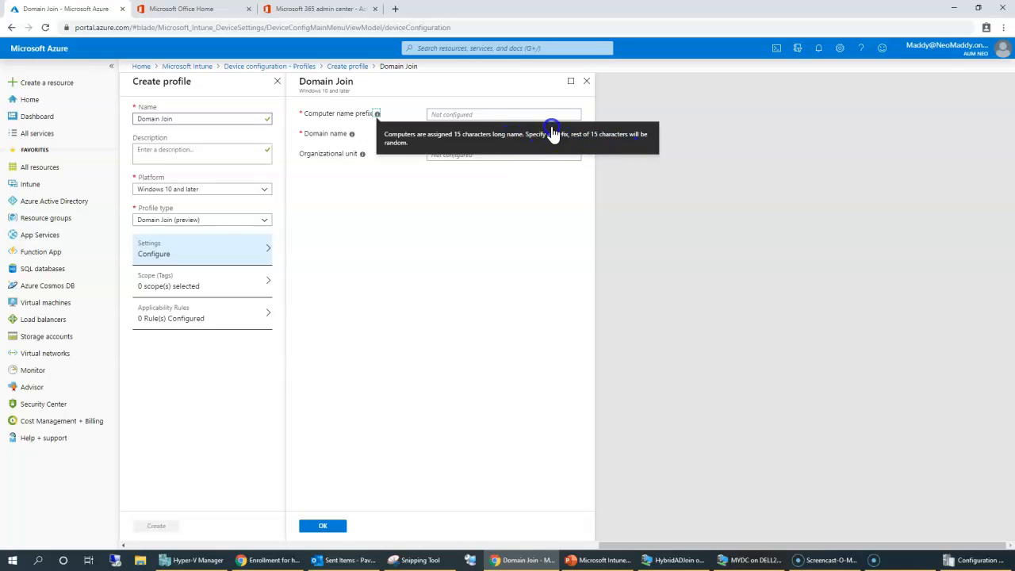
click(464, 170)
Step: Enter computer name prefix PC- and domain aumneo.com, leave the organizational unit blank, and save
click(446, 114)
text(PC-)
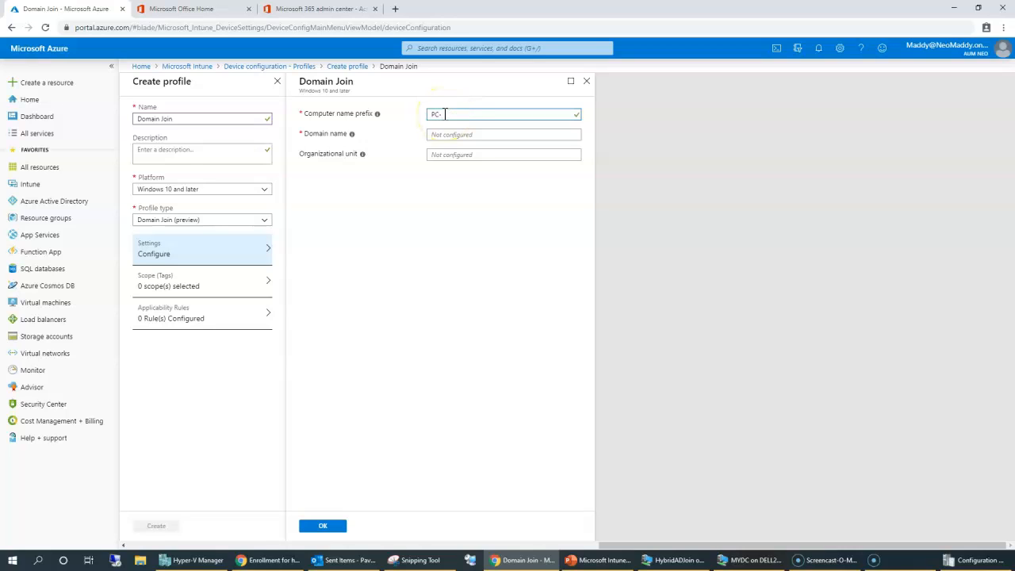
click(449, 135)
text(a)
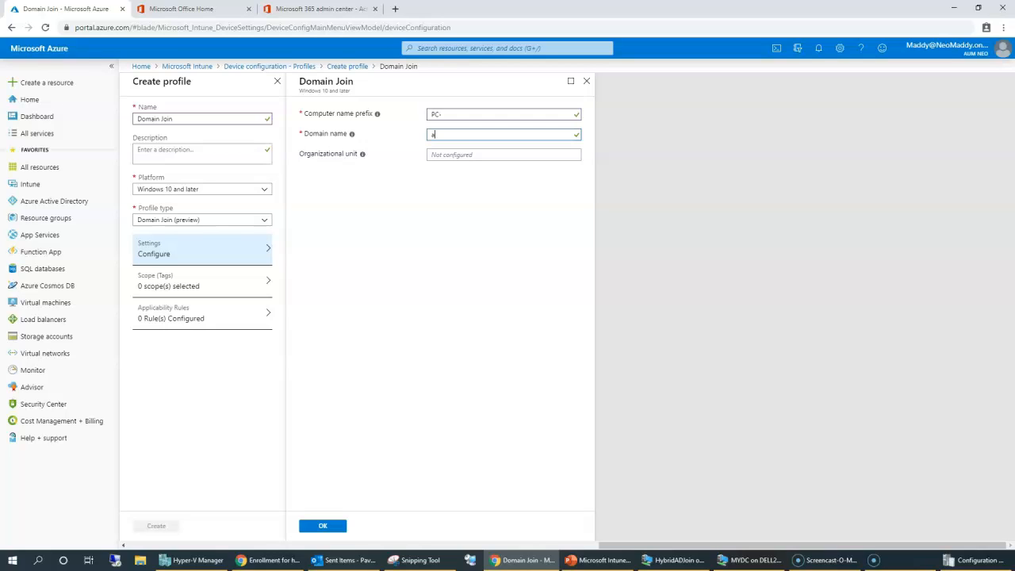
text(umneo.com)
click(471, 157)
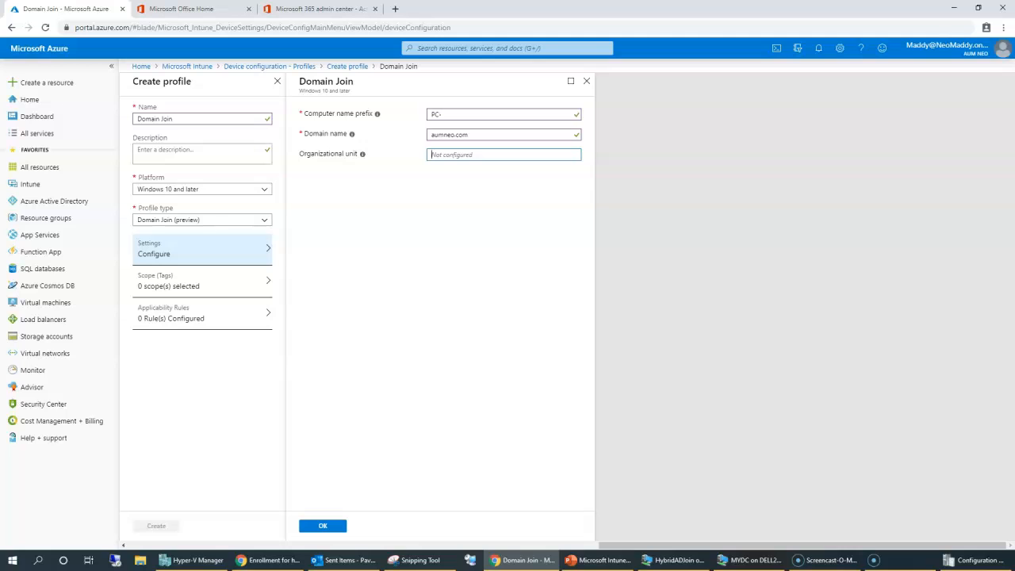
drag(424, 161, 453, 177)
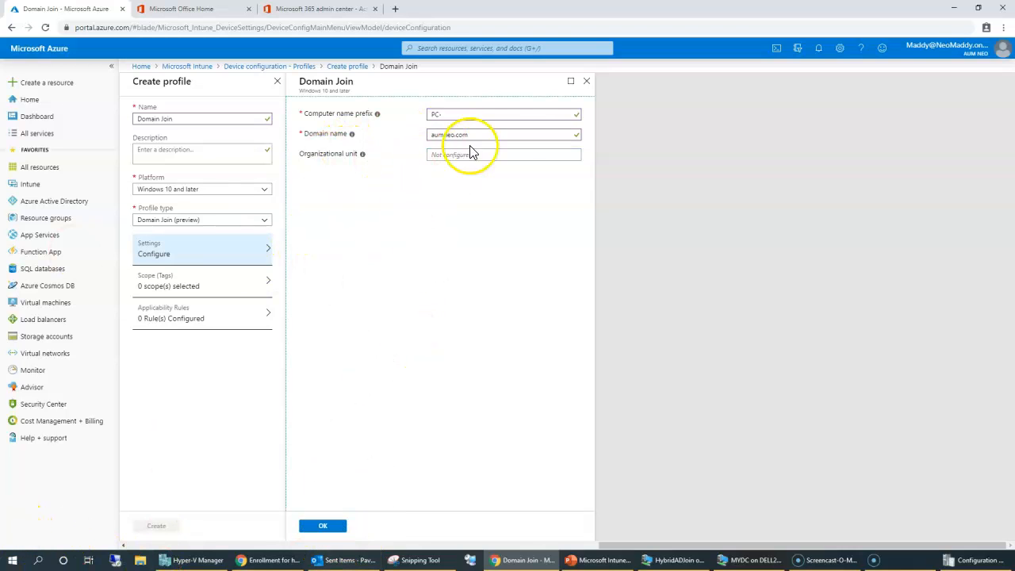
mouse_move(363, 157)
drag(402, 125, 497, 157)
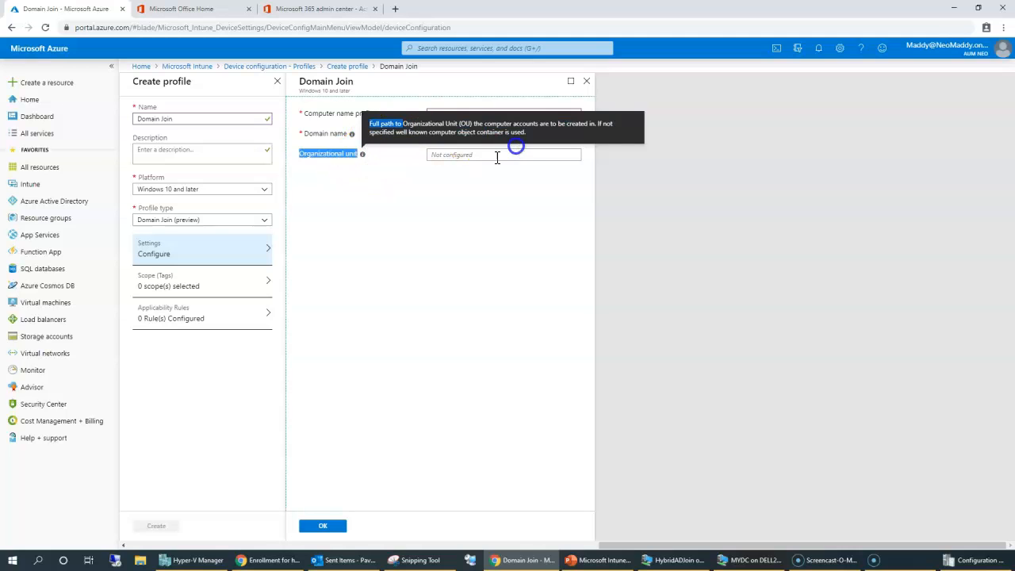
click(323, 527)
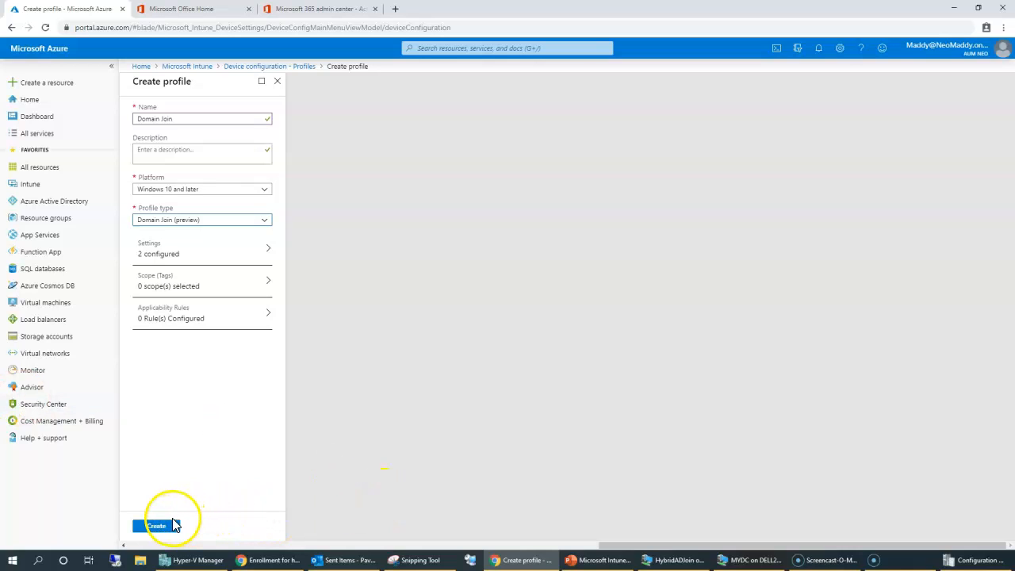
Step: Leave applicability rules empty and give the profile the description 'Domain Join'
click(172, 322)
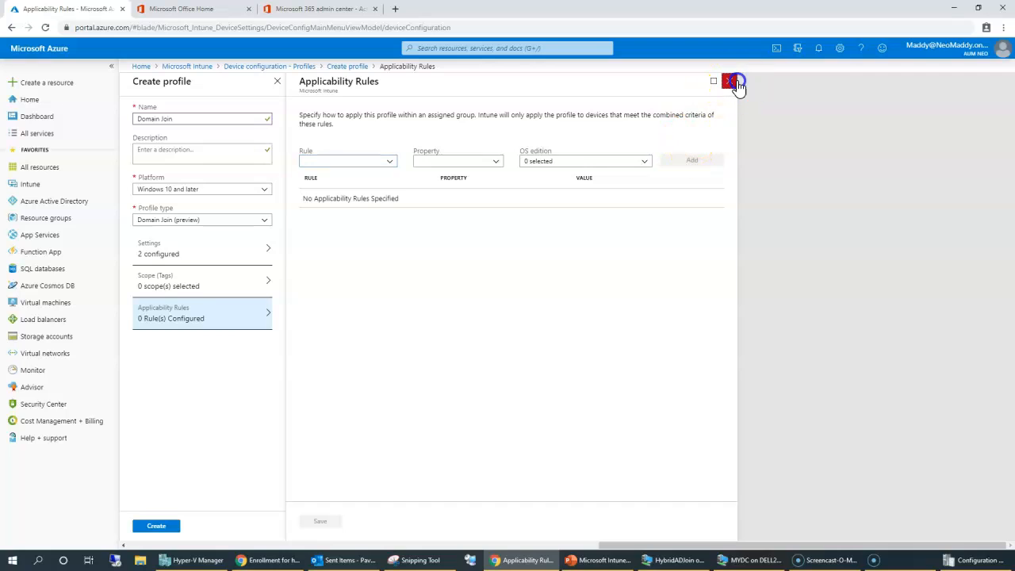
click(729, 81)
click(156, 524)
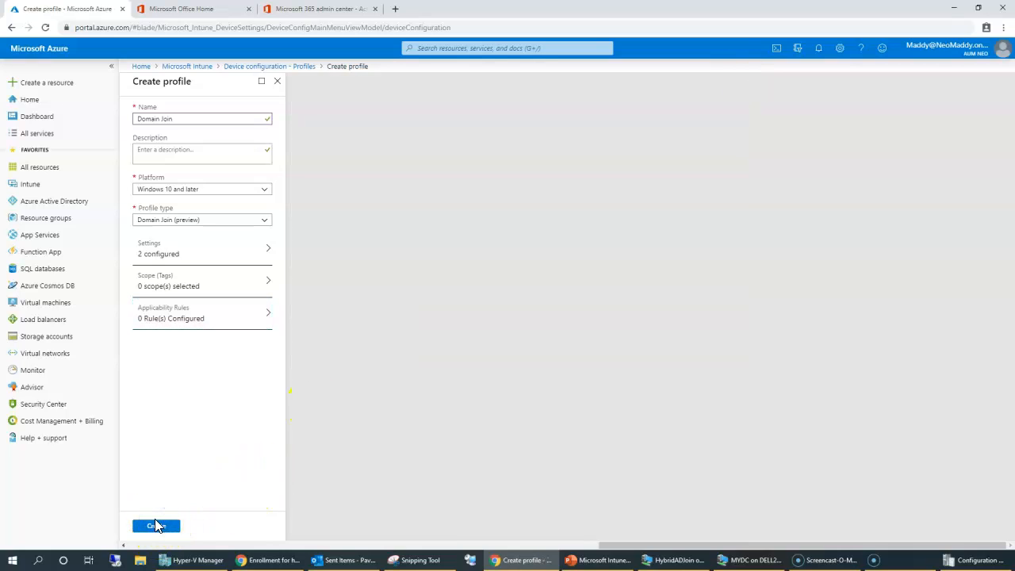
click(188, 153)
text(Domain Join)
Step: Create the Domain Join profile and open its Assignments
click(182, 226)
click(166, 526)
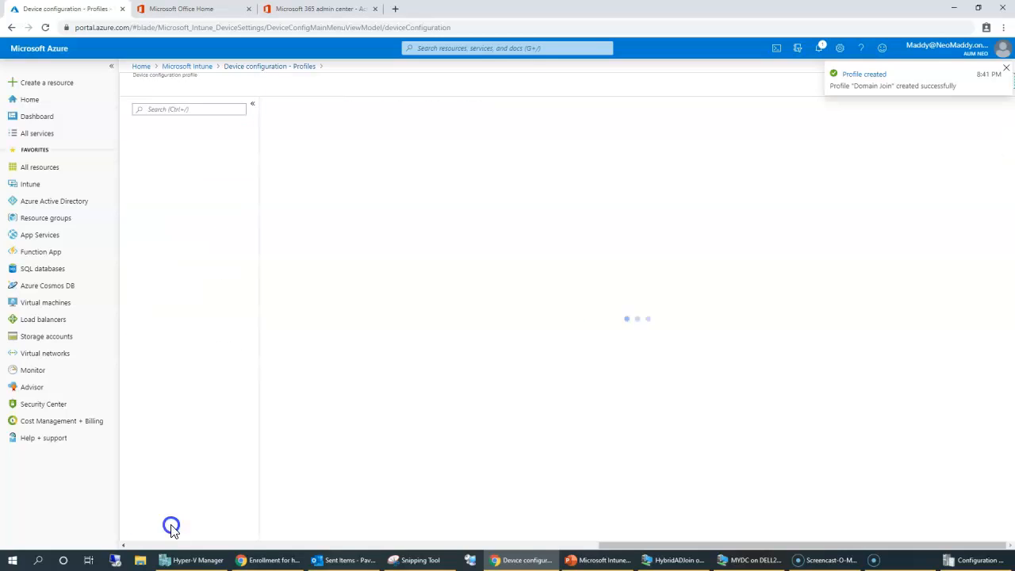
click(150, 195)
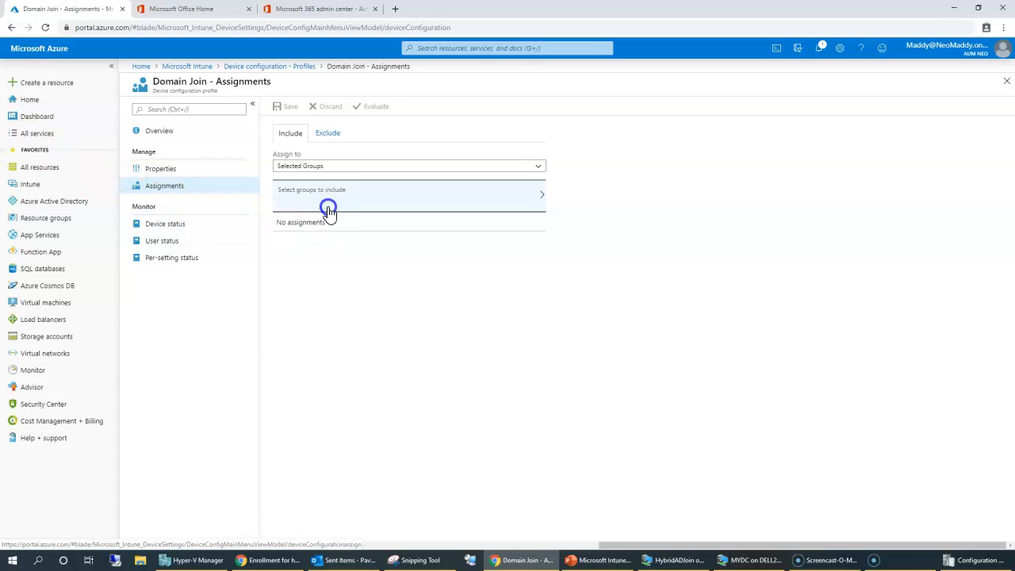
Step: Include the HybridADSystems group in the profile's selected-groups assignment and save it
click(331, 168)
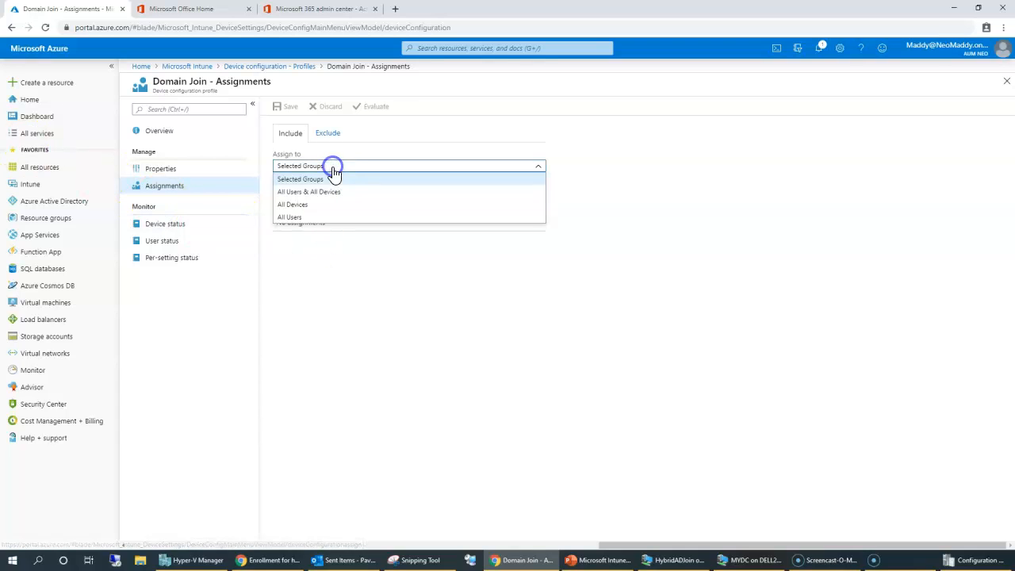
click(381, 346)
click(355, 199)
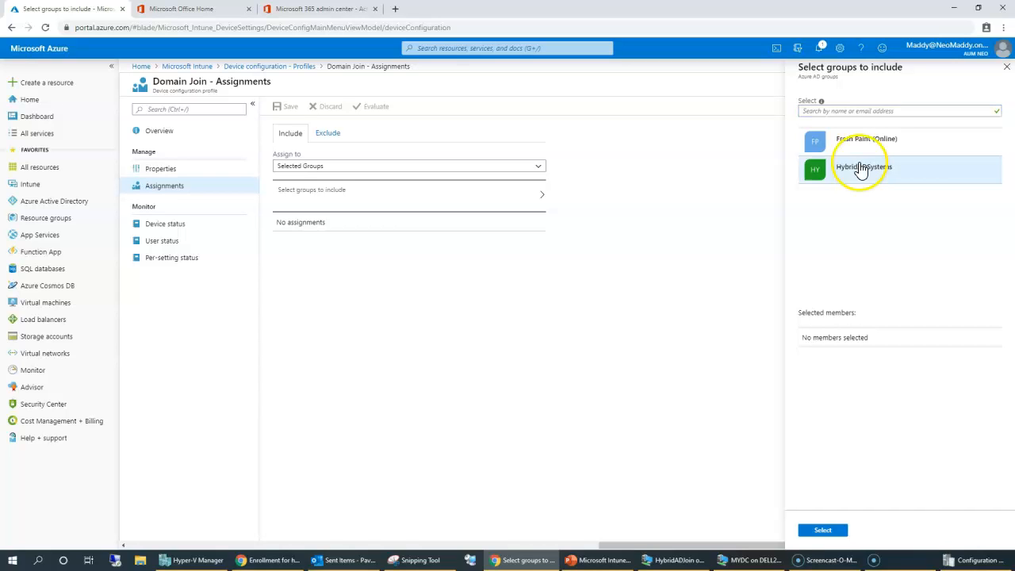
click(862, 170)
click(829, 531)
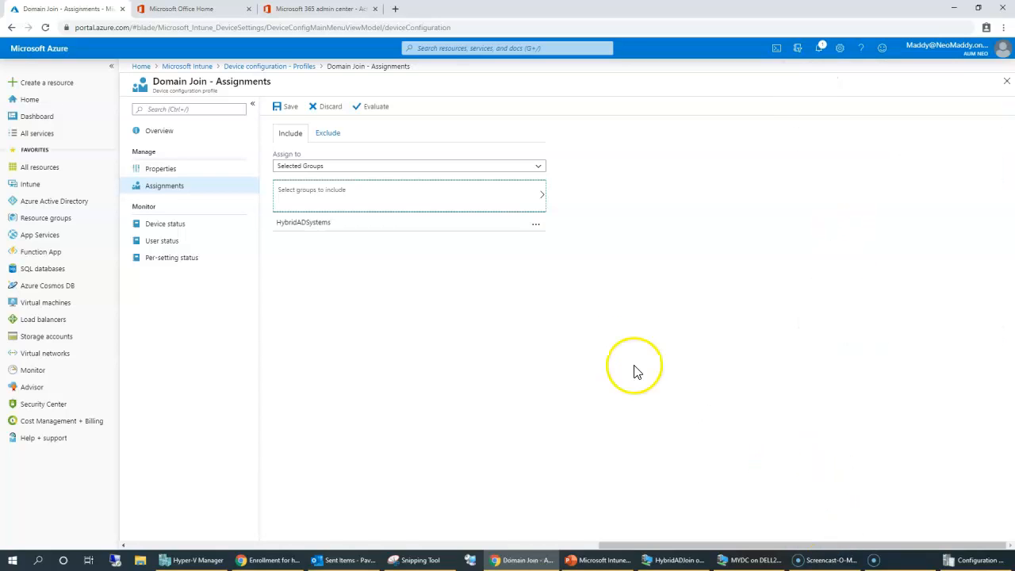
click(277, 110)
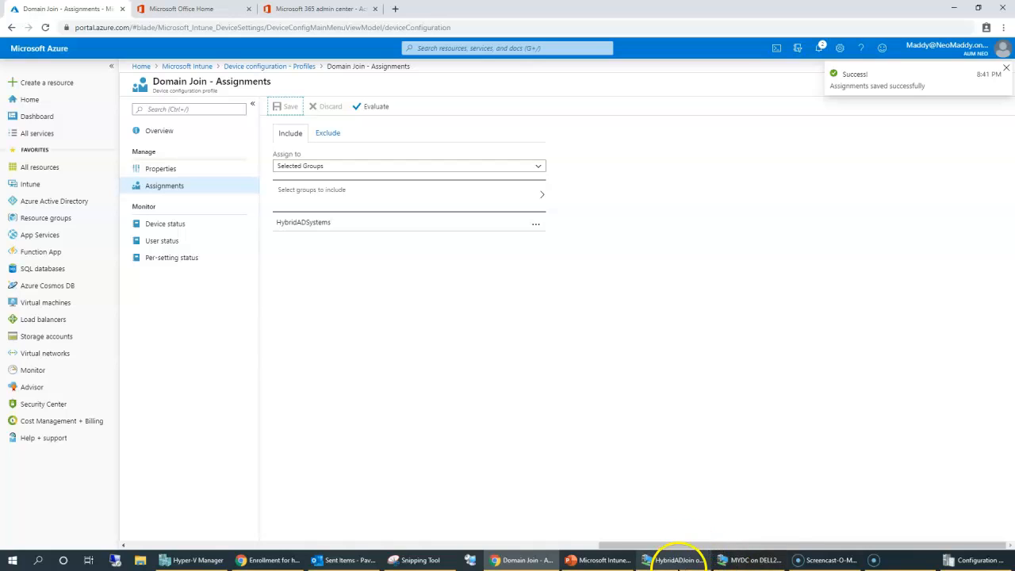
click(678, 560)
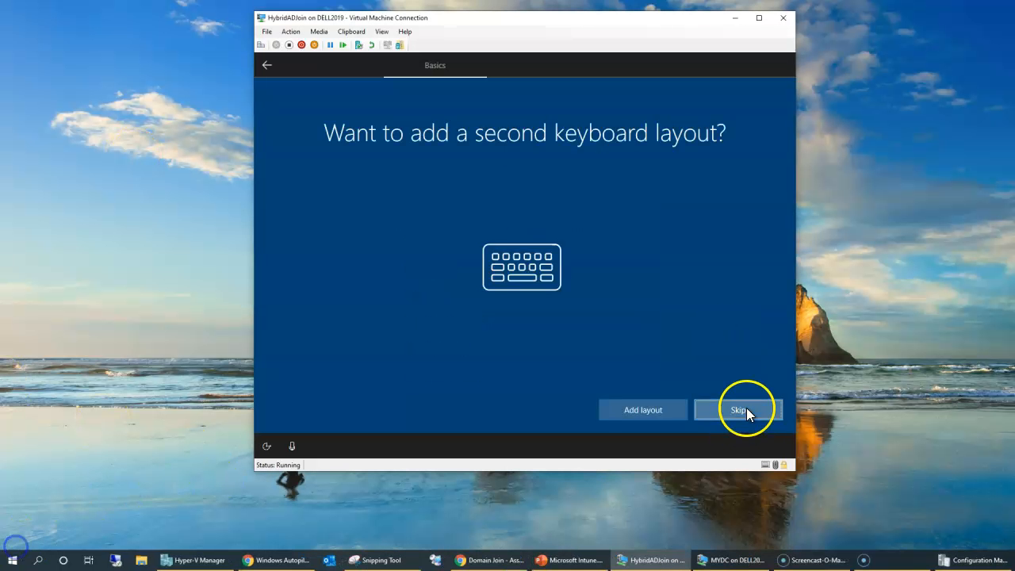
Step: Skip the second keyboard layout page in the HybridADJoin VM's Windows setup
click(746, 408)
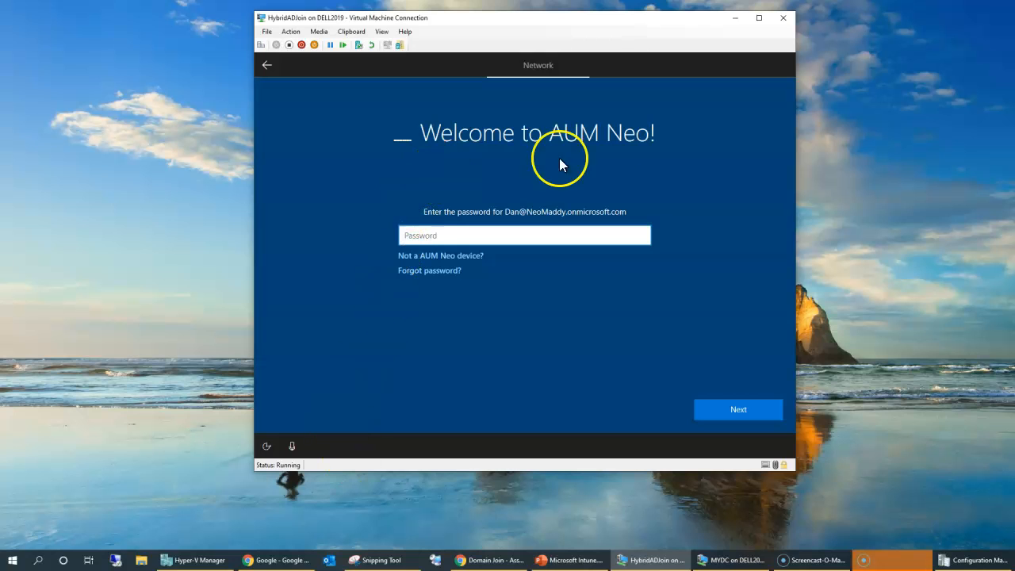
Step: Enter the assigned user's password on the Welcome to AUM Neo! page and continue setup
click(560, 233)
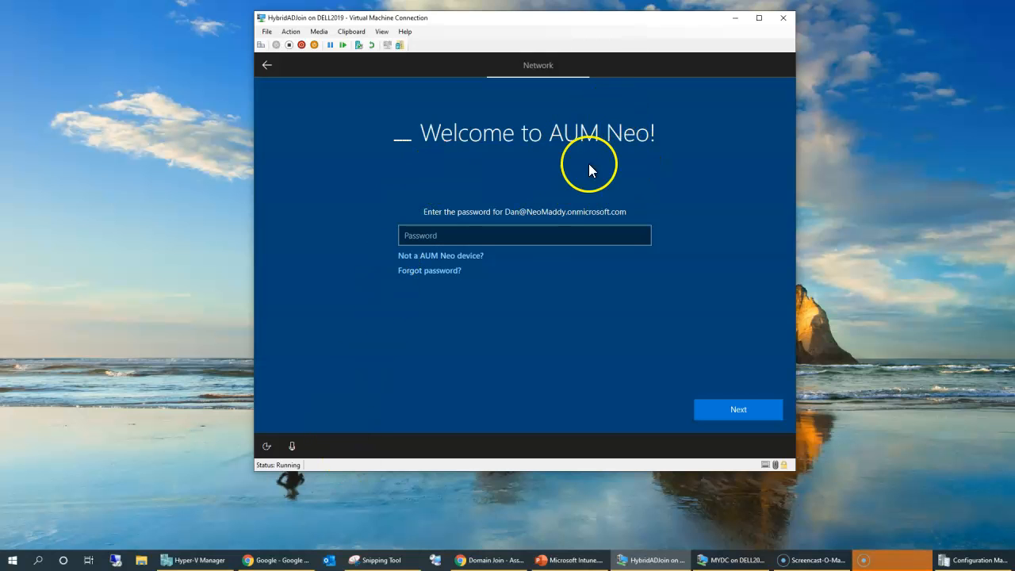
click(577, 228)
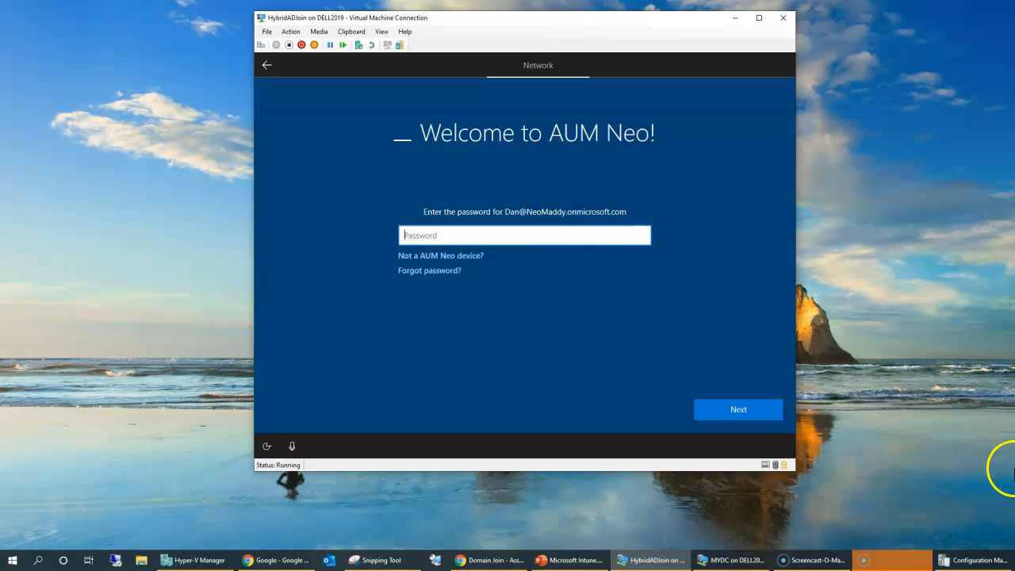
text(P)
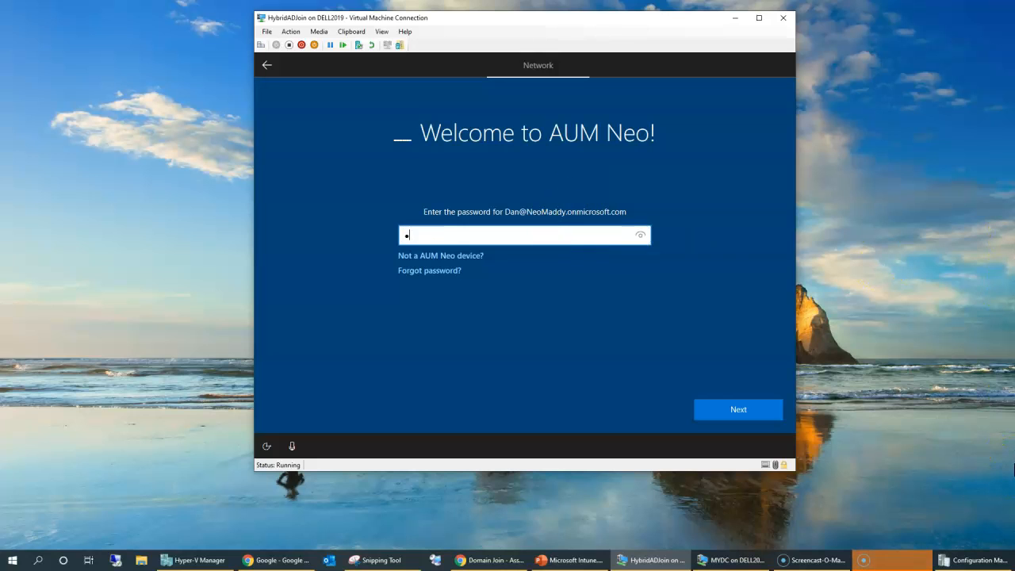
text(***********)
click(15, 545)
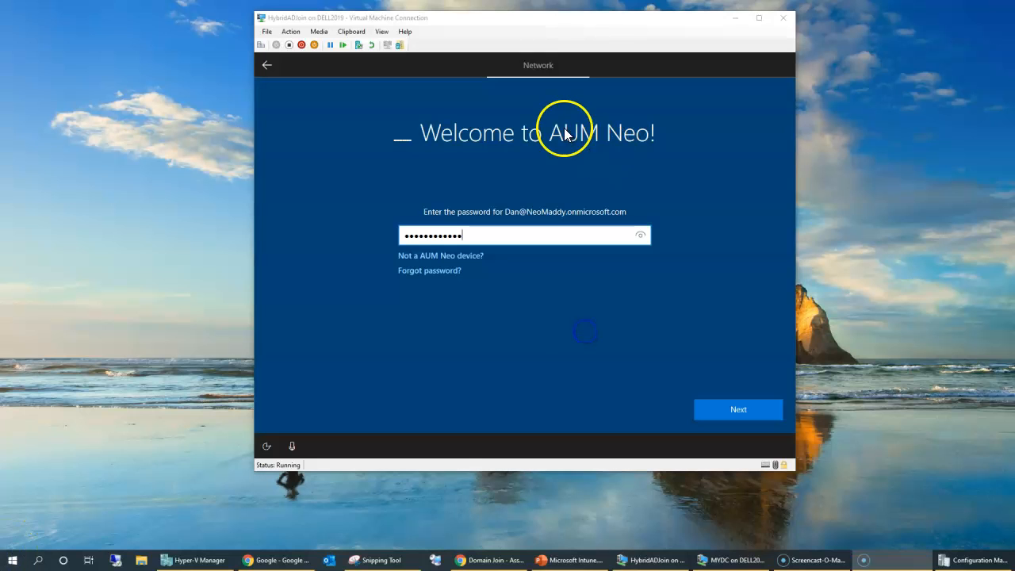
click(565, 134)
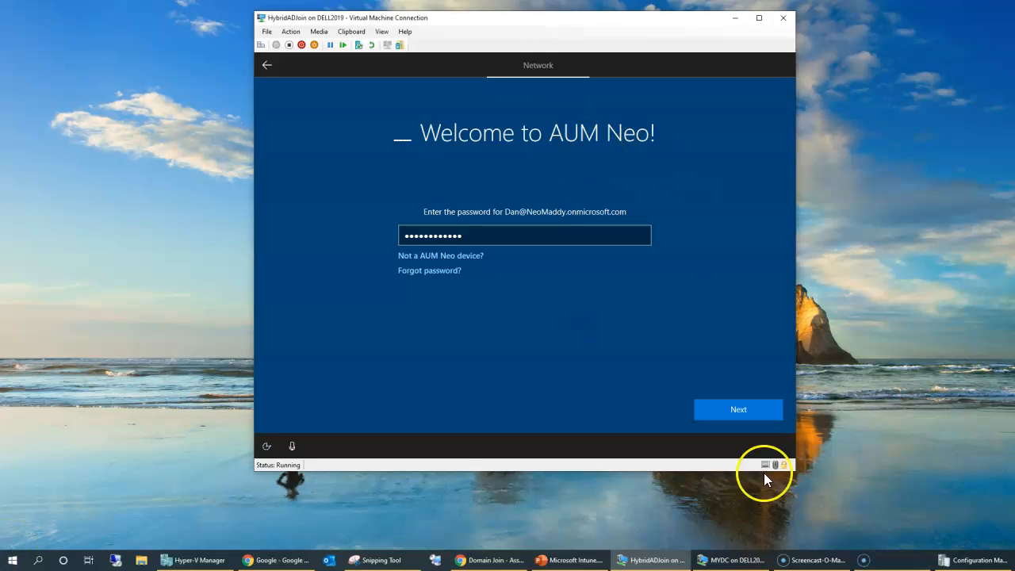
click(737, 409)
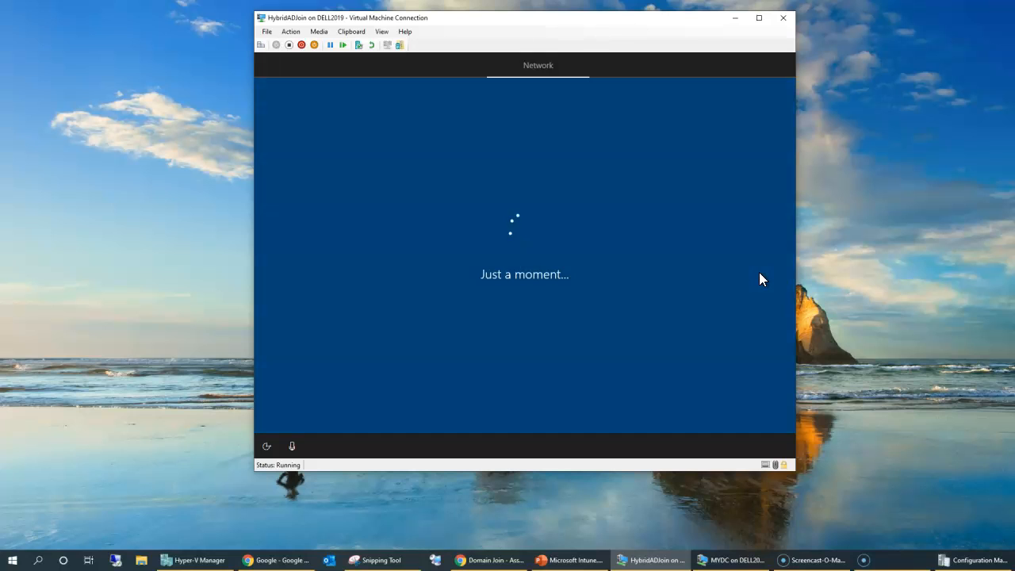
click(793, 250)
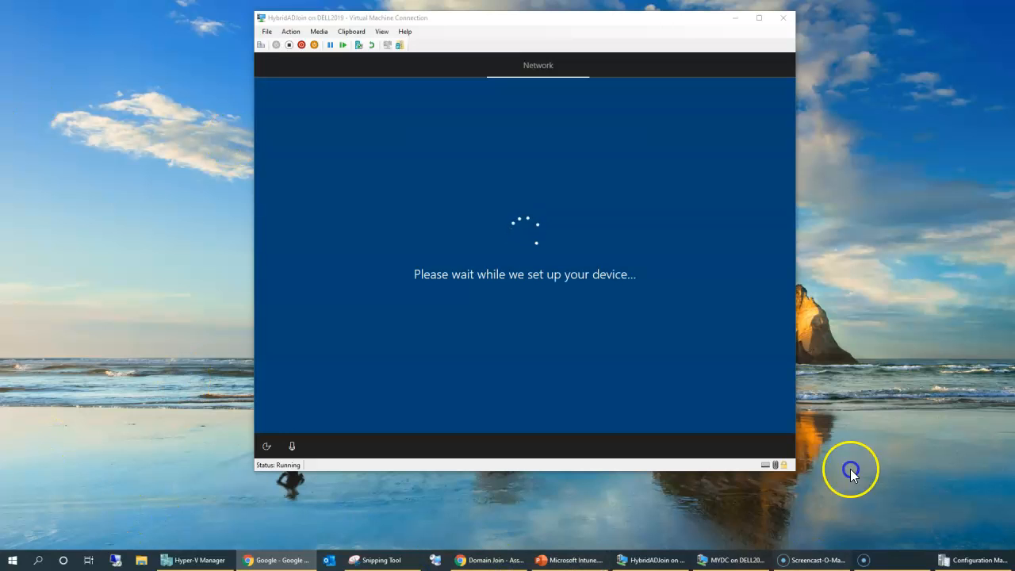
Step: Switch to the MYDC domain controller, open Active Directory Users and Computers, and refresh Computers
click(666, 561)
click(761, 562)
mouse_move(596, 15)
mouse_down()
mouse_move(700, 54)
mouse_move(797, 62)
mouse_up()
click(224, 471)
click(193, 144)
Step: Maximize Active Directory Users and Computers beside the HybridADJoin VM and watch the empty Computers container
click(266, 98)
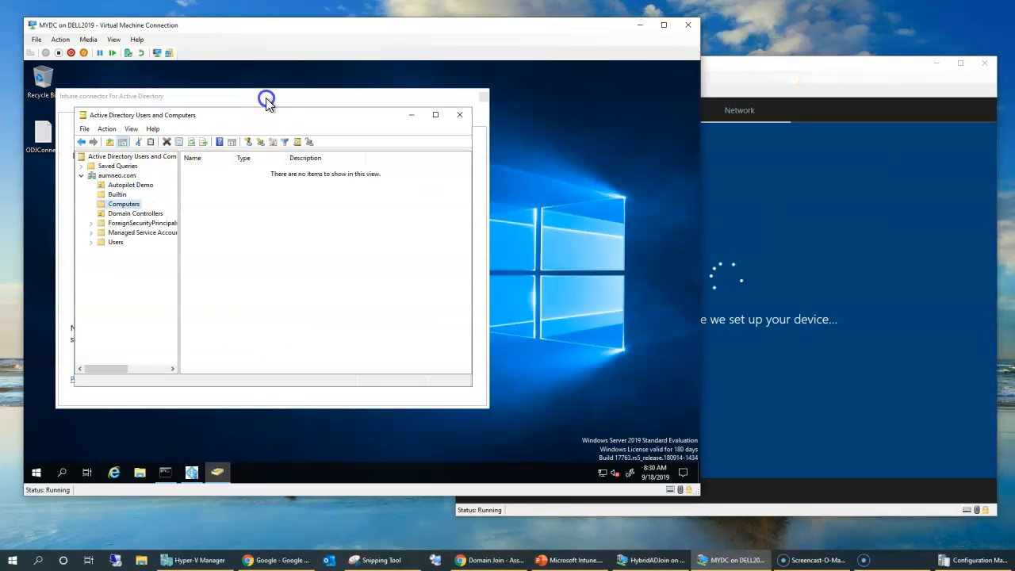
click(214, 464)
double_click(227, 115)
click(781, 84)
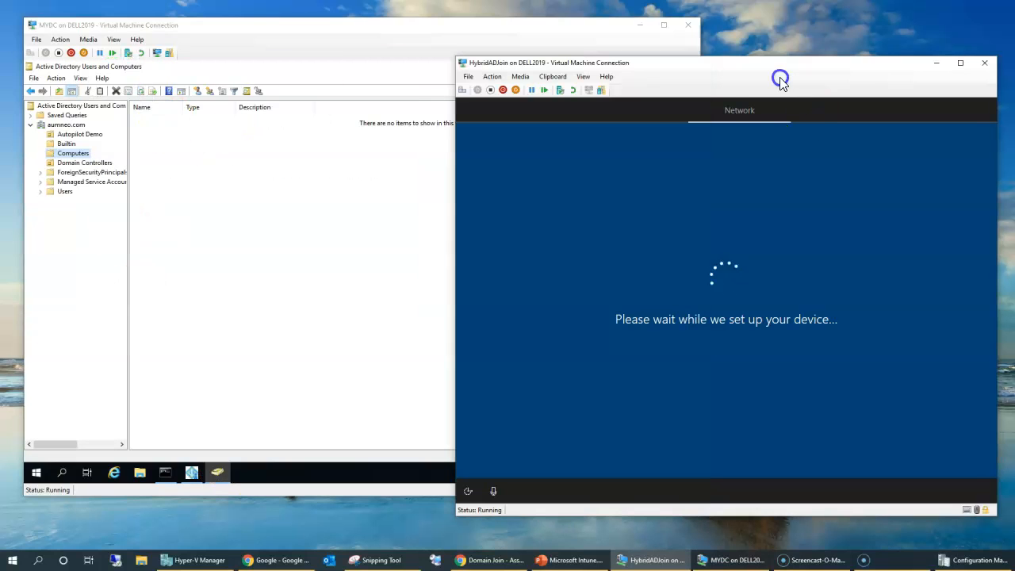
key(ctrl+t)
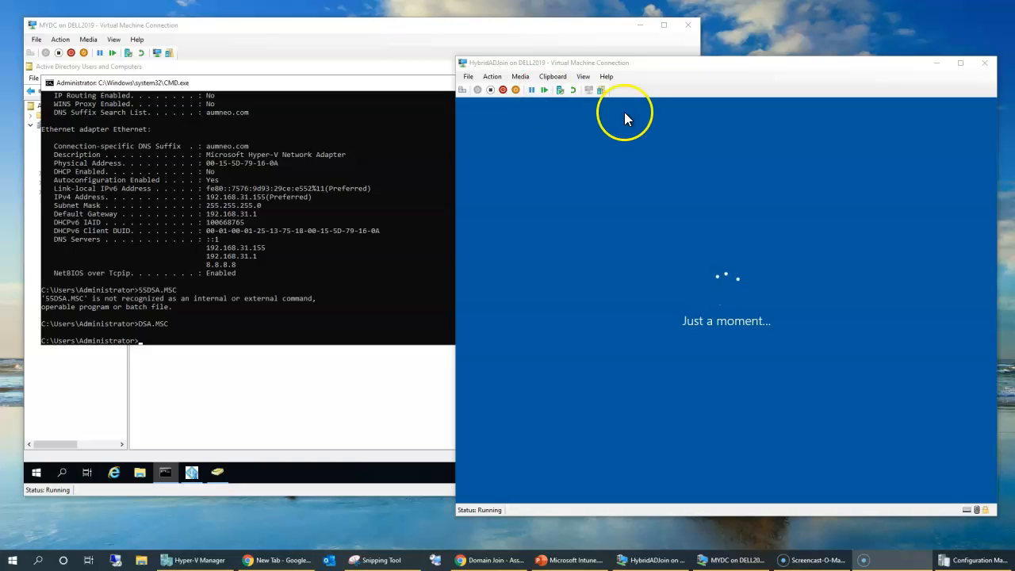
click(317, 386)
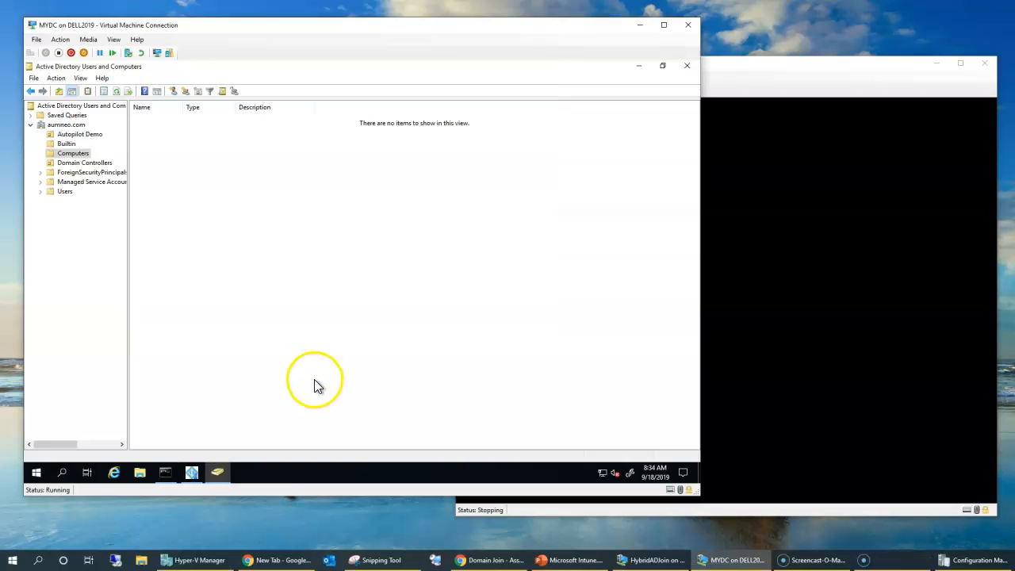
Step: Refresh AD's Computers list and select the newly joined PC-ON3SYWLOVDNF, then return to the Azure portal
click(776, 84)
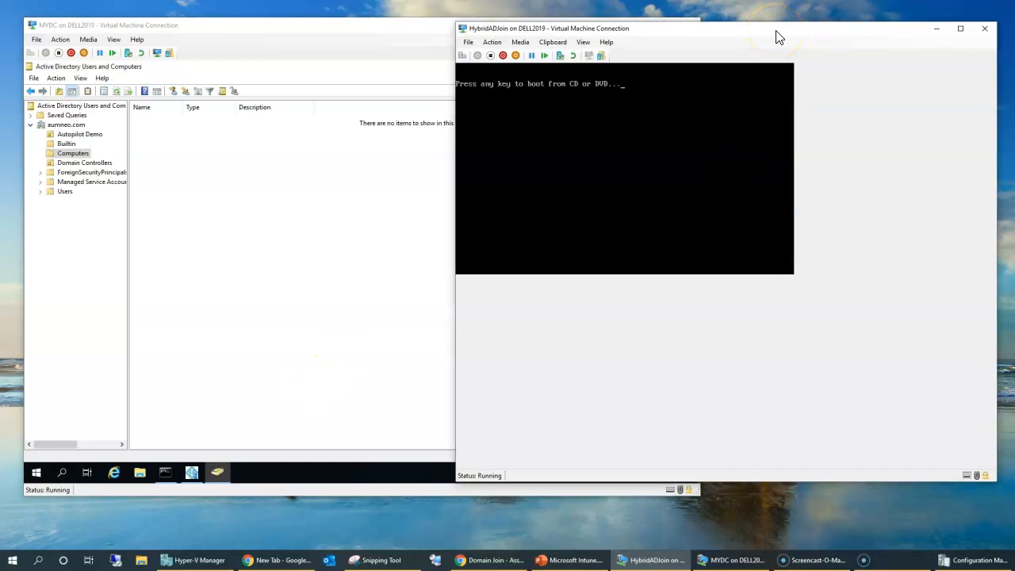
click(115, 92)
double_click(183, 107)
click(149, 119)
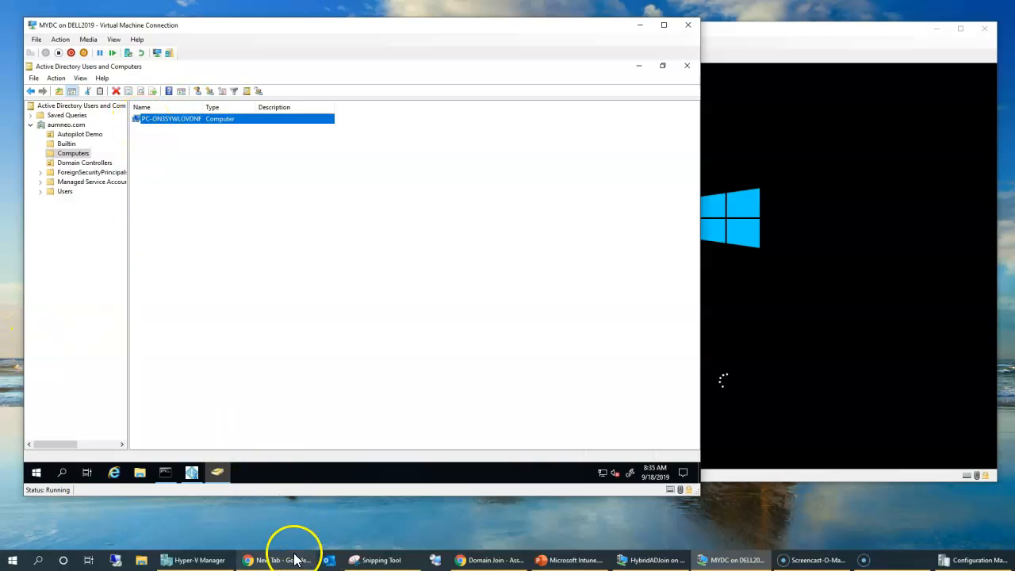
click(468, 561)
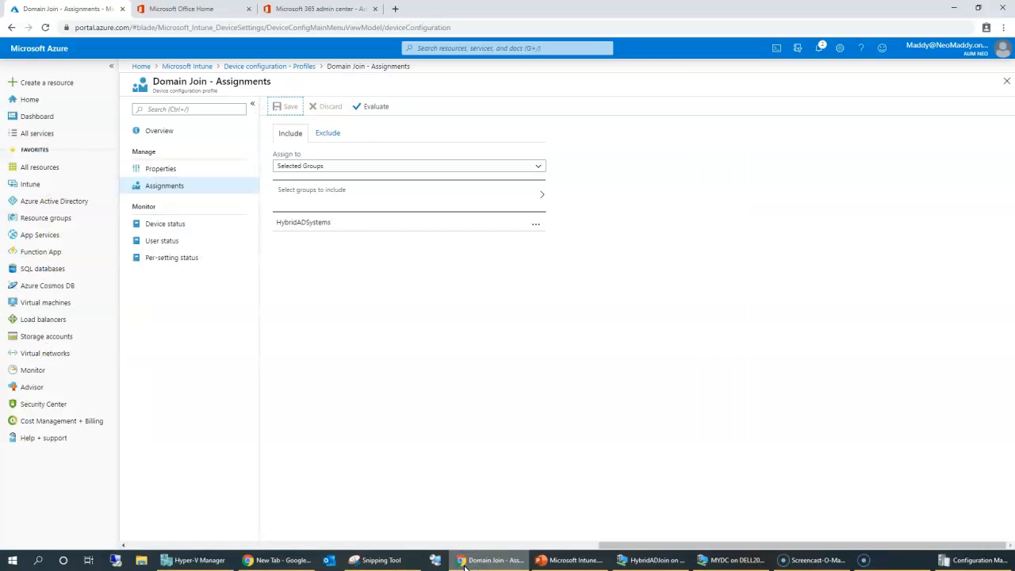
Step: Review the Domain Join profile's properties and its computer name prefix setting
click(258, 66)
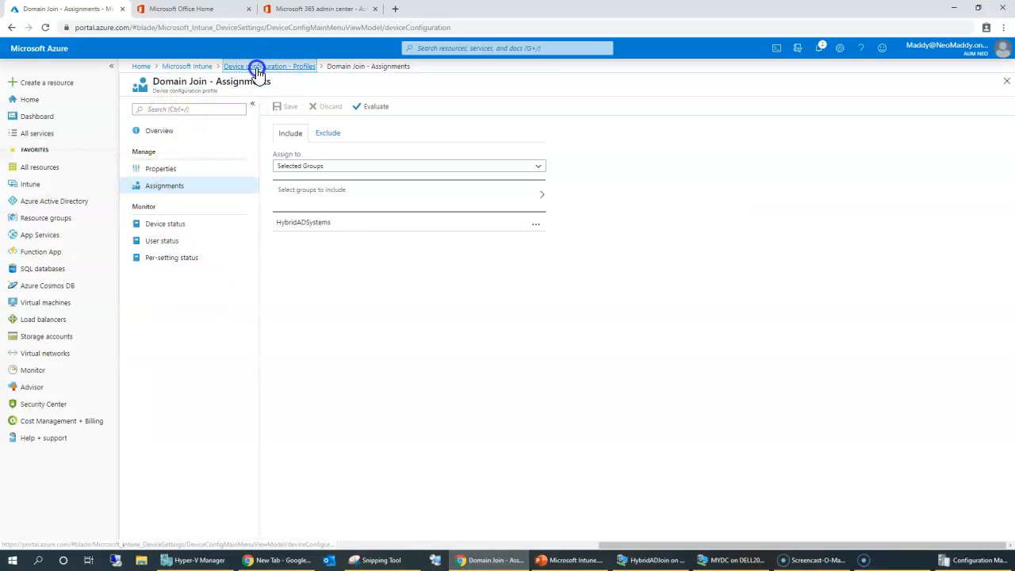
click(316, 168)
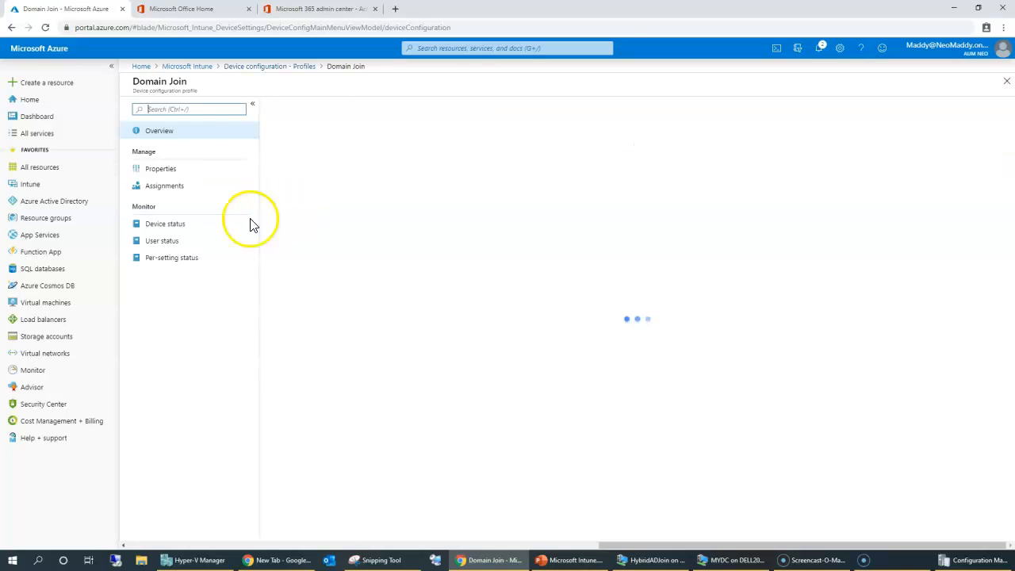
click(153, 169)
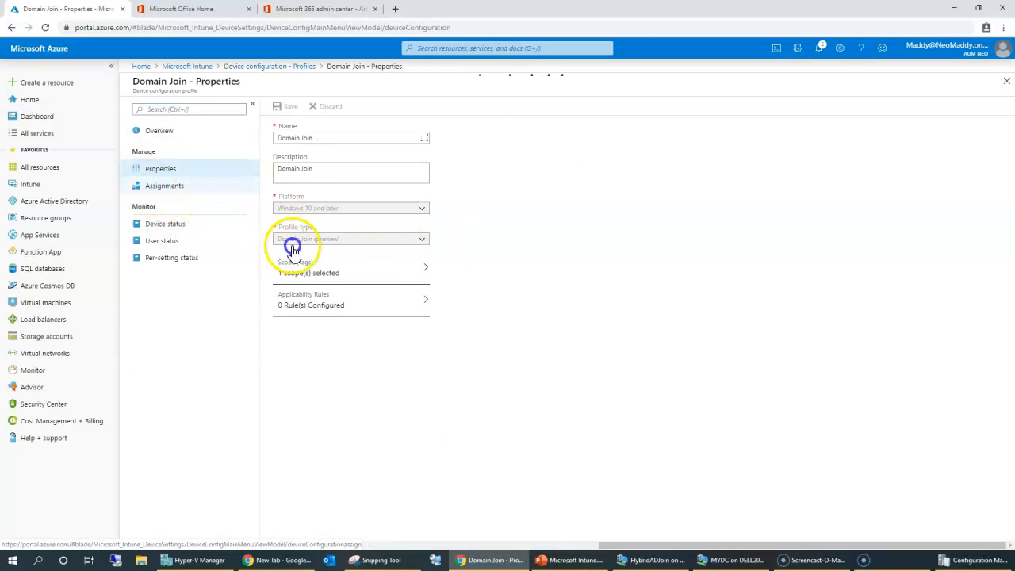
click(333, 268)
click(593, 116)
Step: Reposition the HybridADJoin VM window, then go to Microsoft Intune's Devices page
click(728, 559)
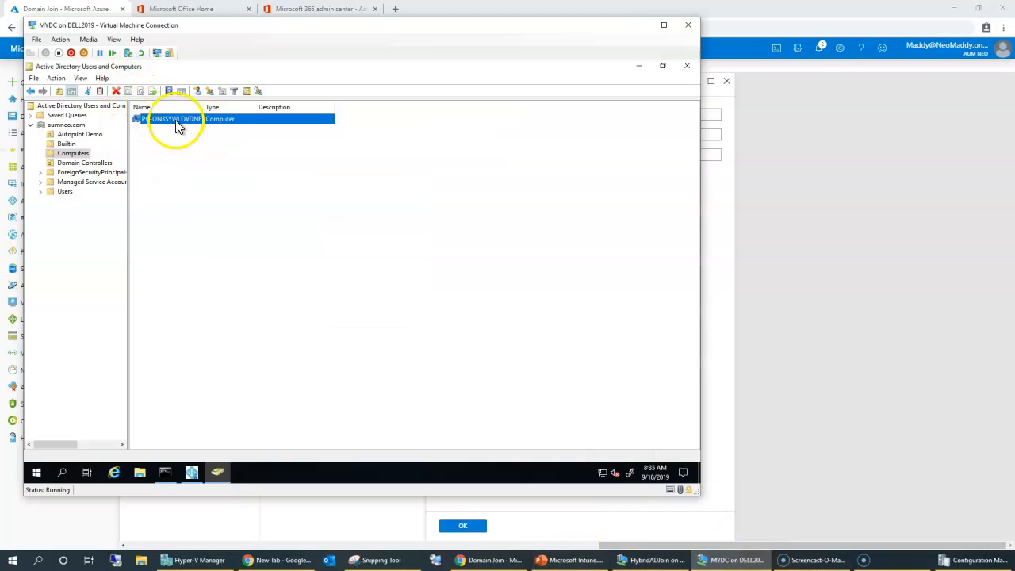
click(829, 410)
click(654, 560)
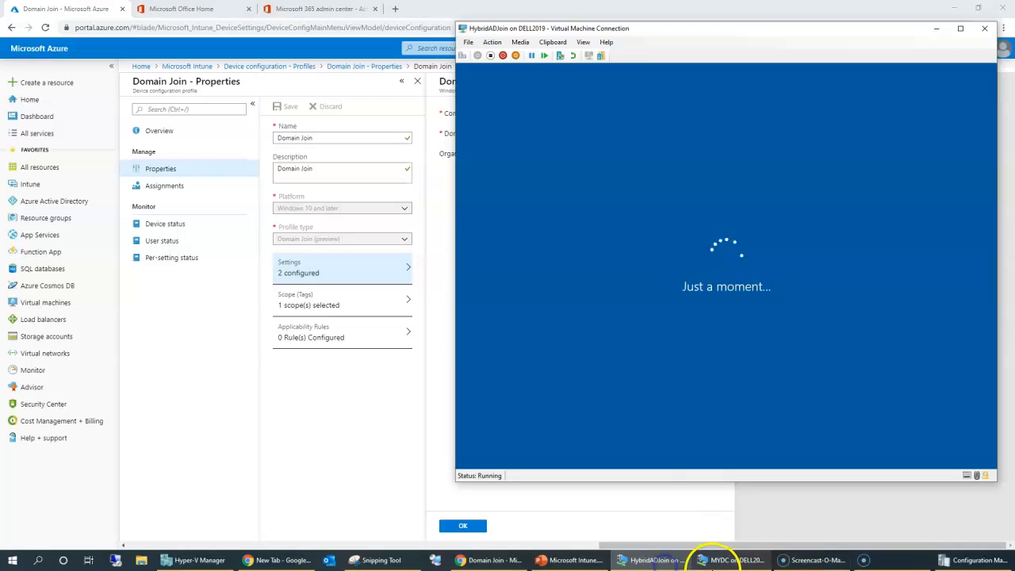
drag(571, 36, 534, 28)
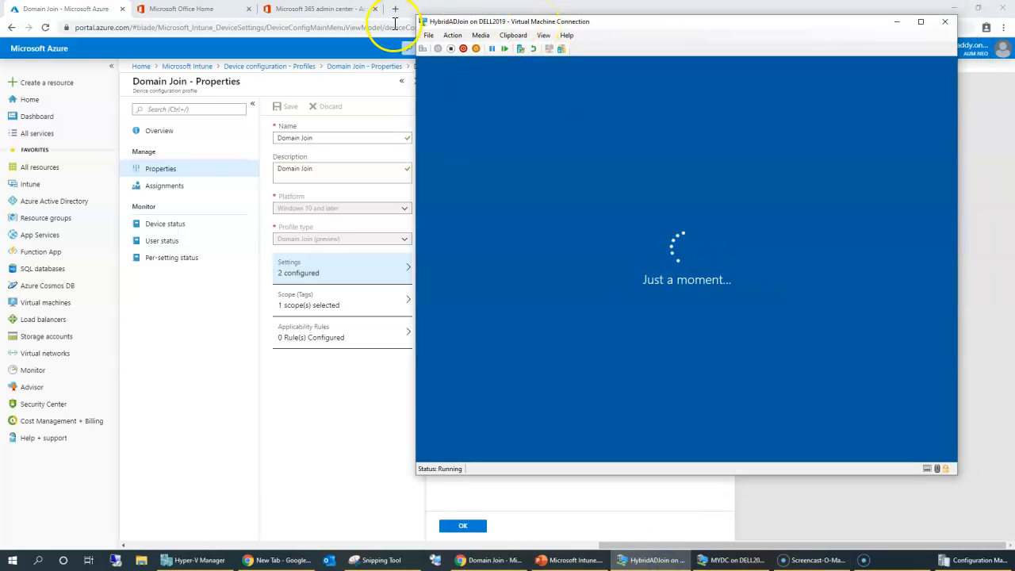
click(187, 66)
click(162, 253)
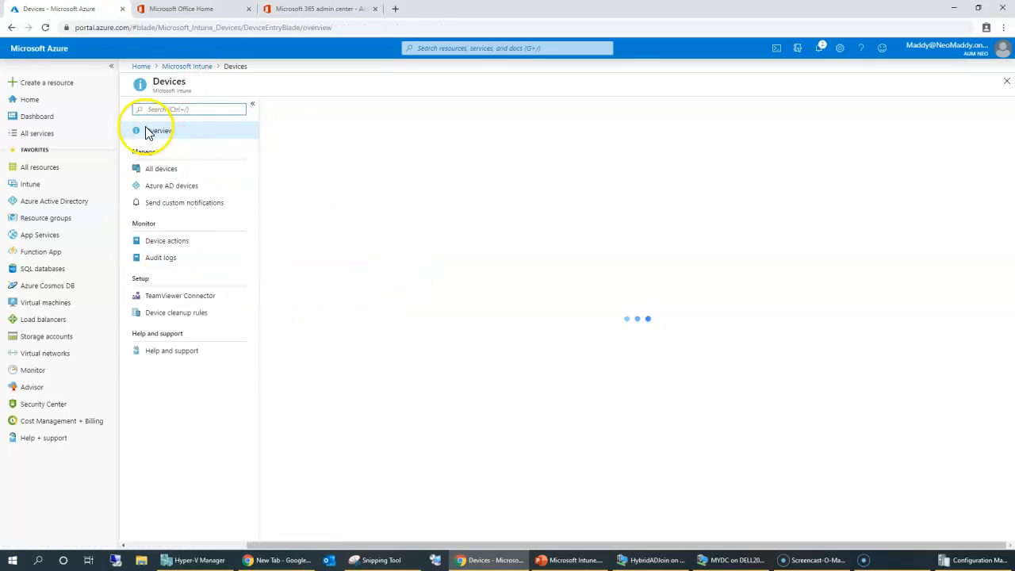
Step: Scan the All devices list, then check the device's Compliant status under Azure AD devices
click(163, 169)
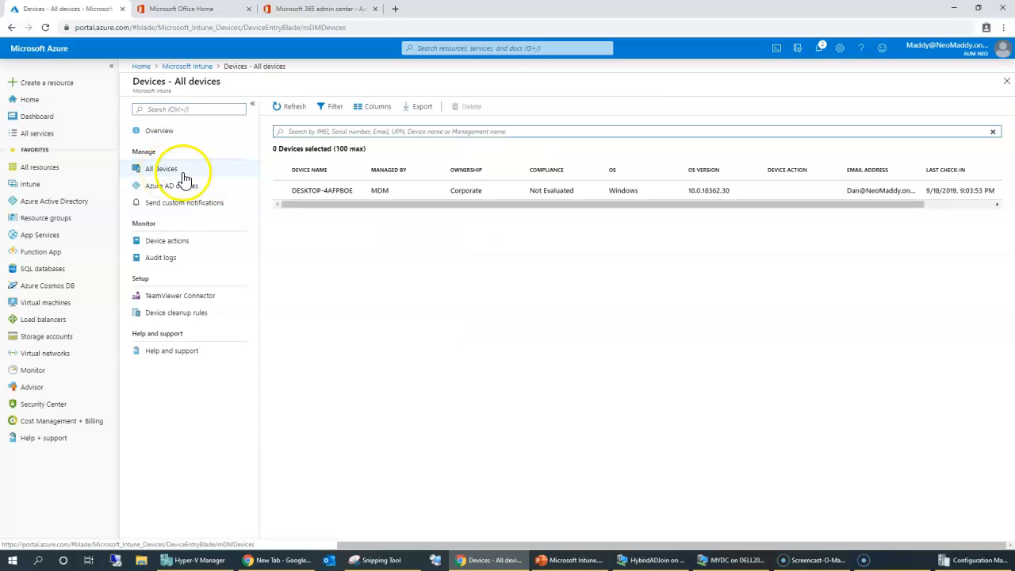
drag(341, 192, 479, 242)
drag(463, 206, 657, 252)
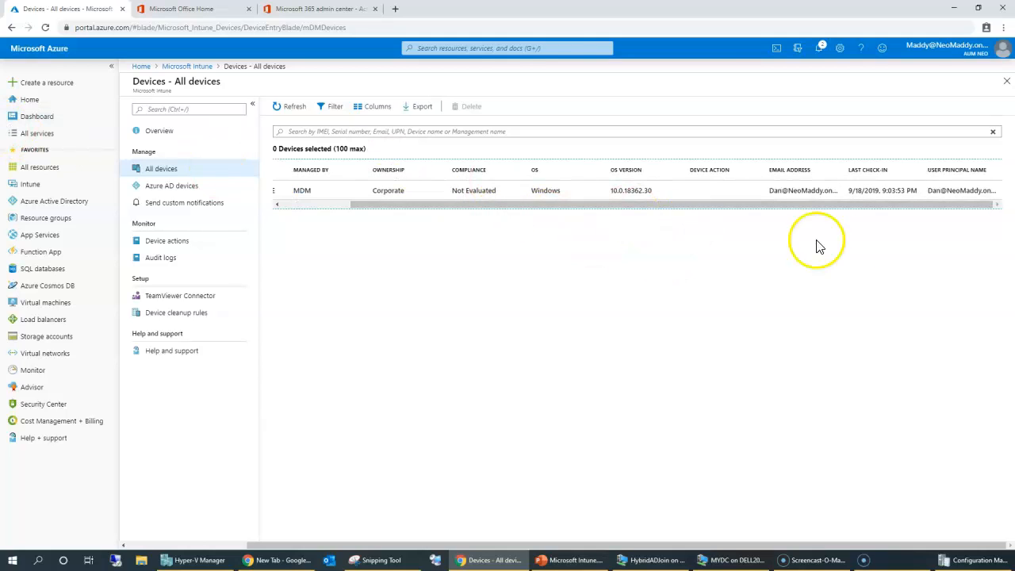
click(170, 188)
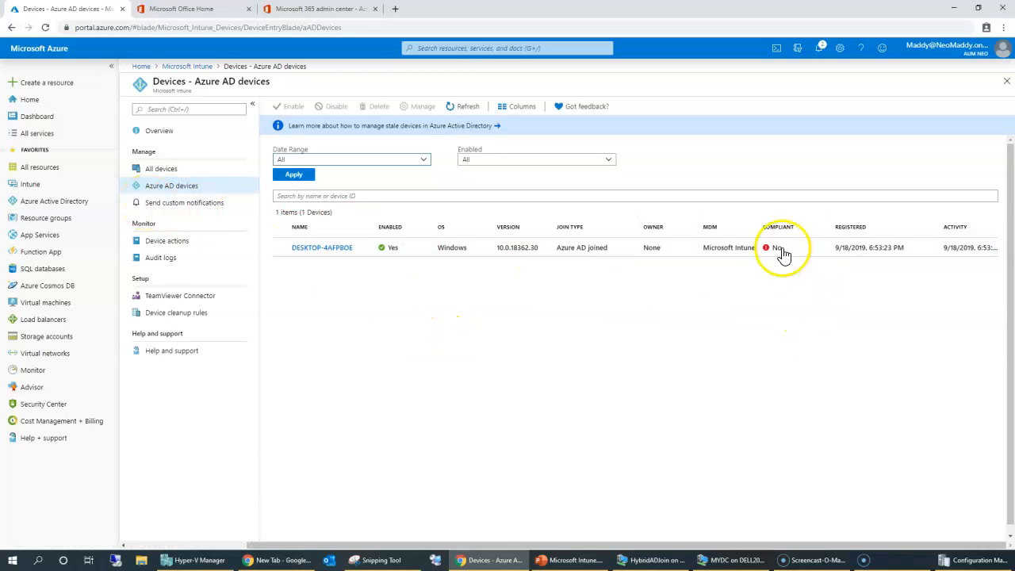
drag(777, 227, 774, 260)
click(515, 299)
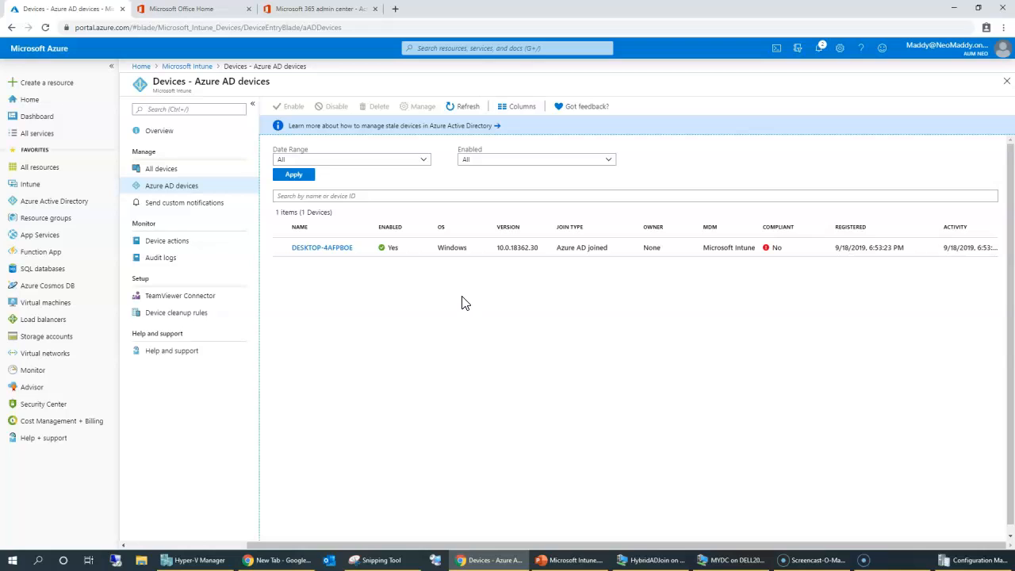
Step: Return to All devices and select DESKTOP-4AFPBOE, listed as Not Evaluated
click(151, 170)
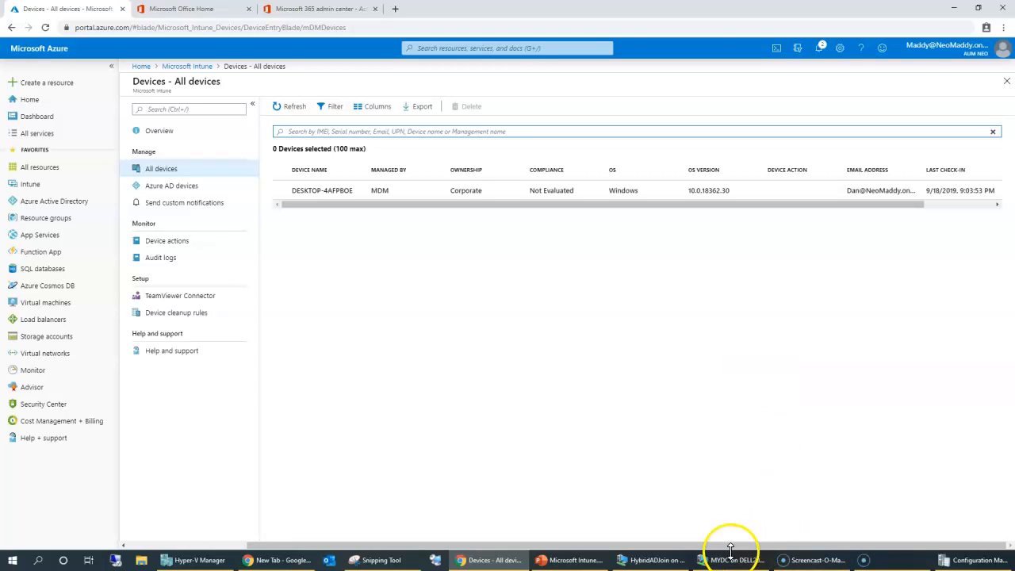
click(471, 132)
click(531, 193)
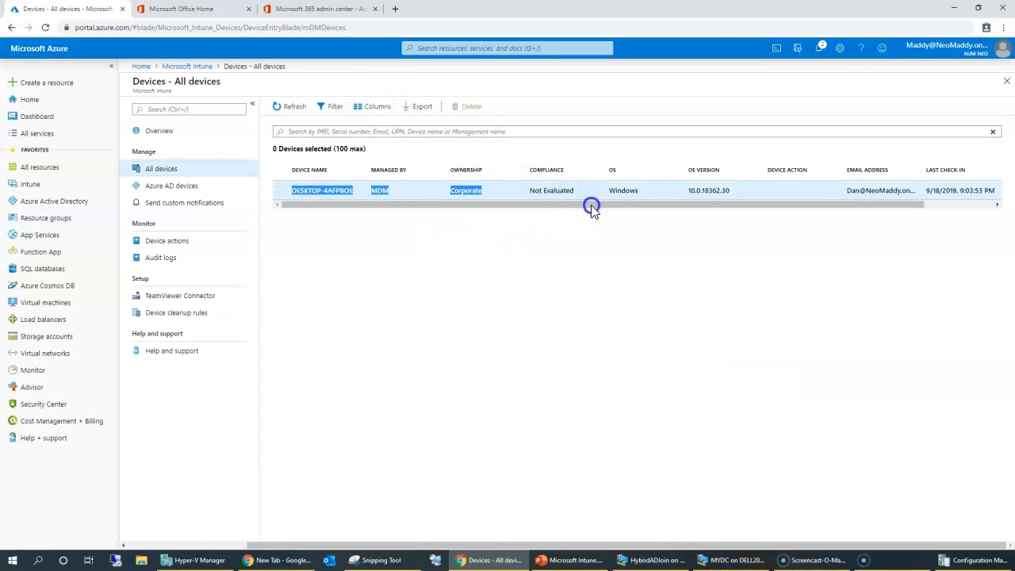
click(744, 561)
Step: Expand the device setup details on the HybridADJoin VM while it reboots to the AUMNEO sign-in screen
click(655, 559)
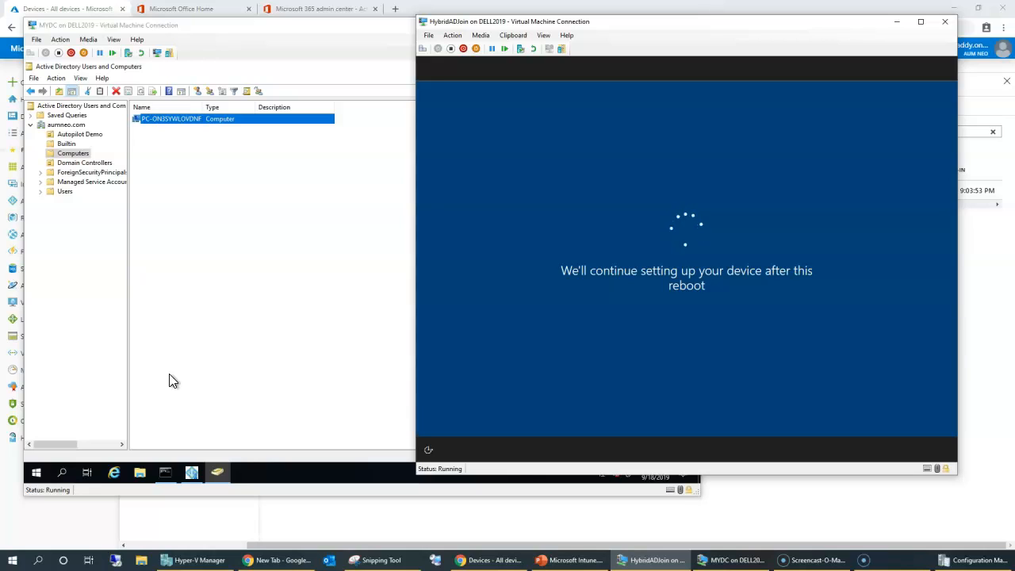
key(alt+Tab)
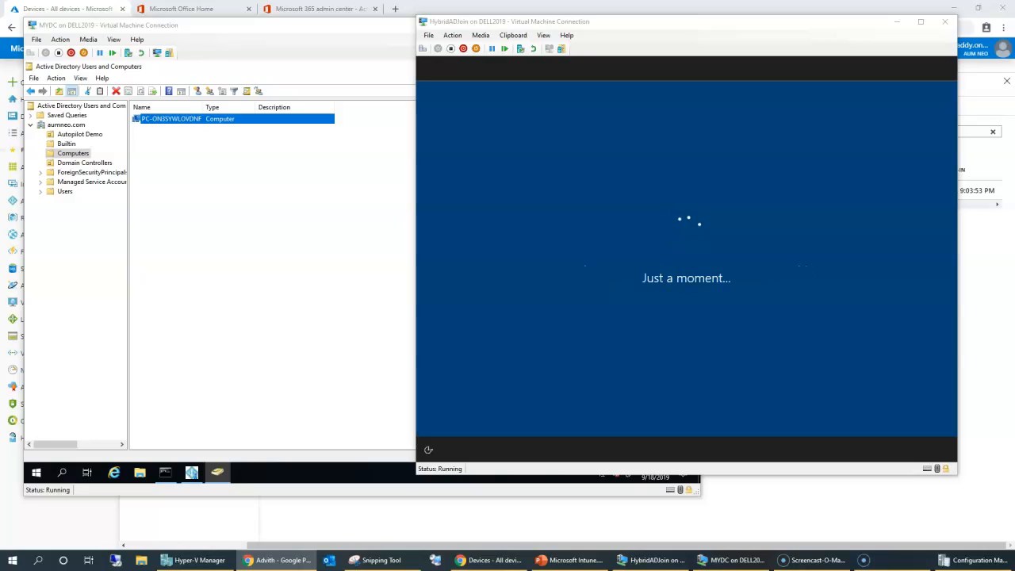
click(702, 203)
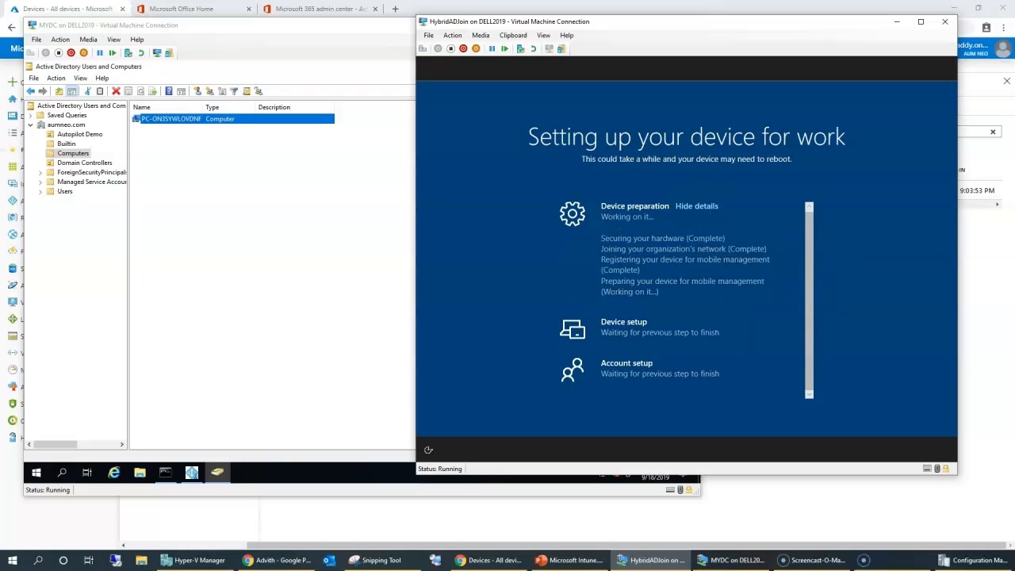
key(alt+Tab)
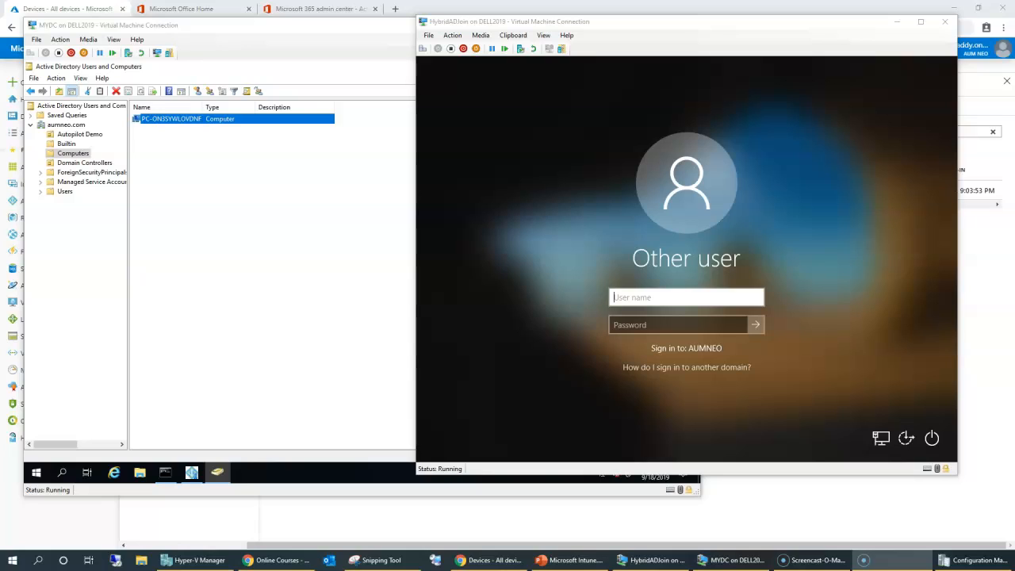
Step: Show the accounts in the aumneo.com Users container on the domain controller
click(91, 181)
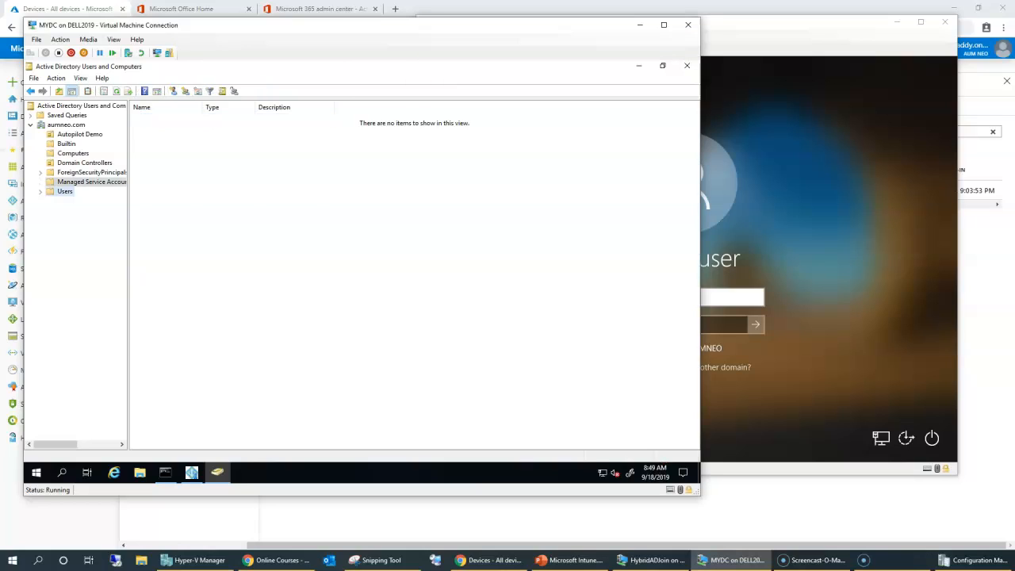
click(65, 191)
key(alt+Tab)
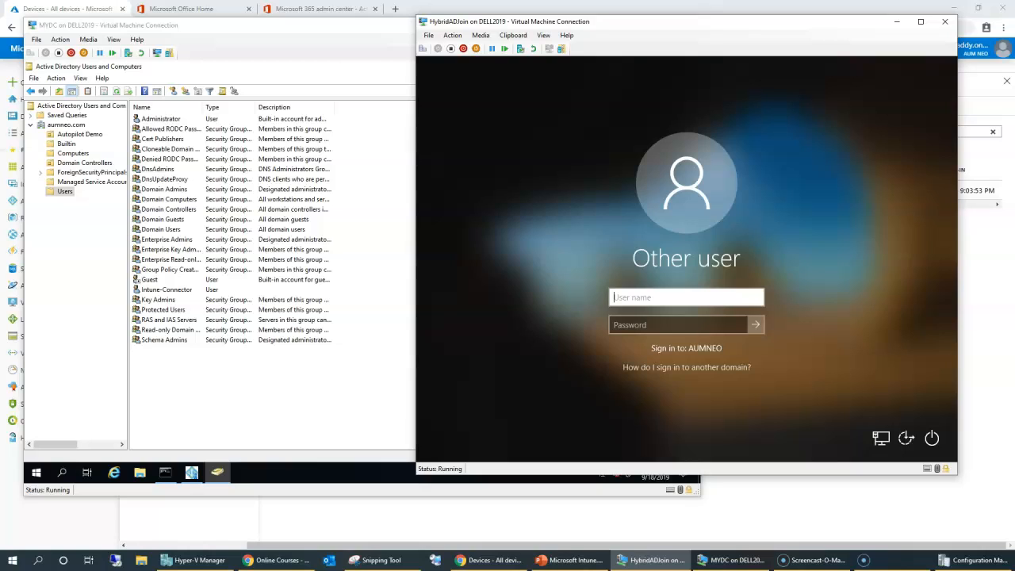
key(alt+Tab)
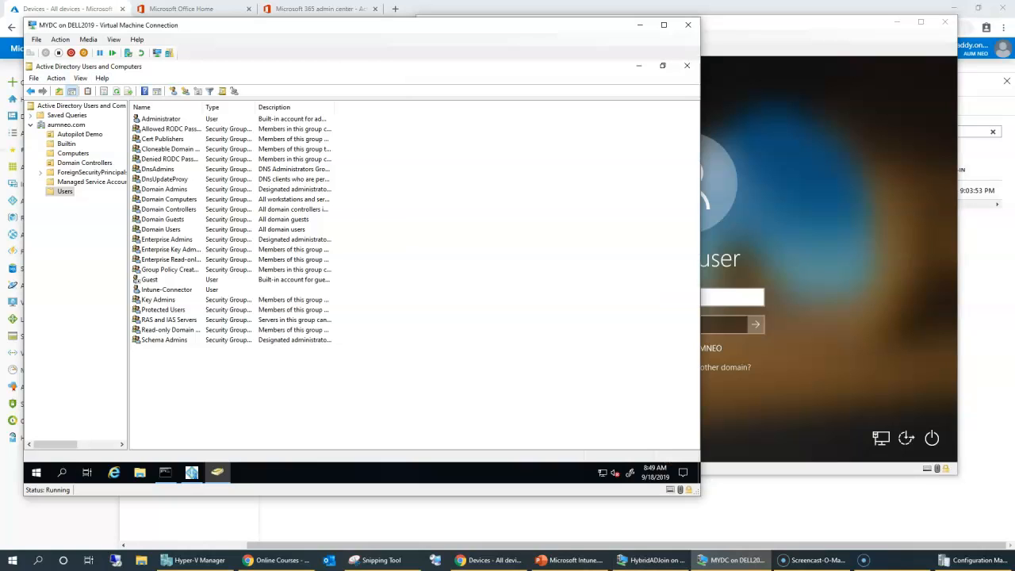
click(167, 290)
Step: Start a new user in Users with first name Test and logon name test
click(198, 92)
text(Test)
key(Tab)
key(Tab)
key(Tab)
key(Tab)
text(test)
key(Return)
Step: Give Test a password, turn off forced password change at next sign-in, and finish
key(Caps_Lock)
text(●●●●●●●●●●●)
key(Tab)
text(●●●●●●●●●●●)
key(Tab)
key(space)
key(Return)
key(Return)
key(alt+Tab)
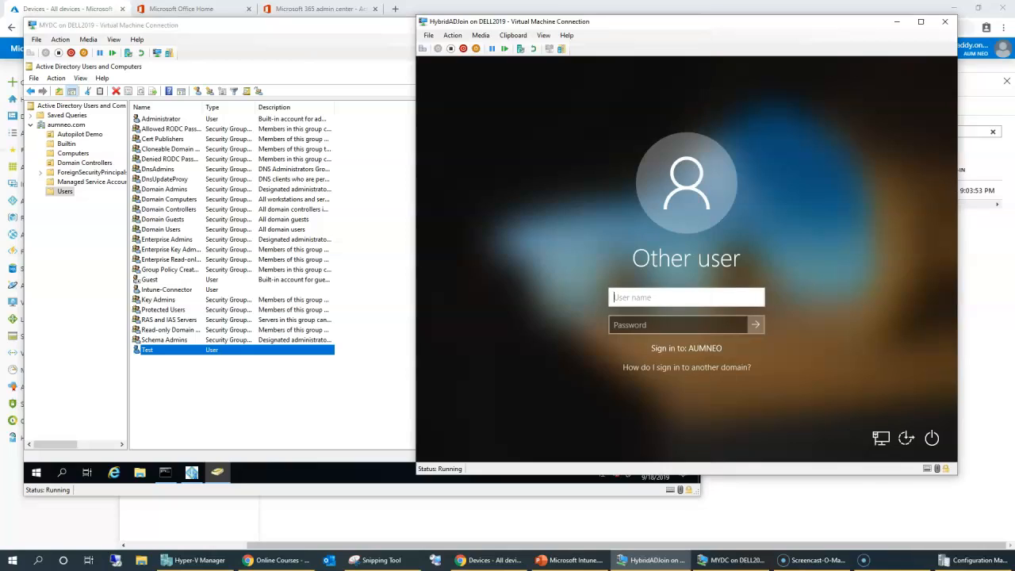
Step: Sign in on the Other user screen as TEST with the account password
text(TEST)
key(Tab)
text(Password123)
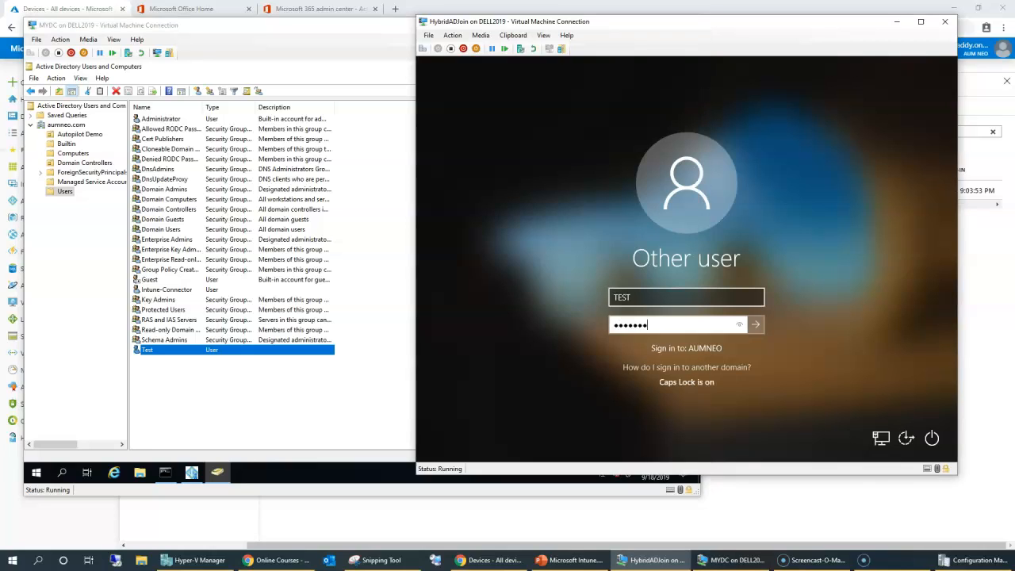
key(Return)
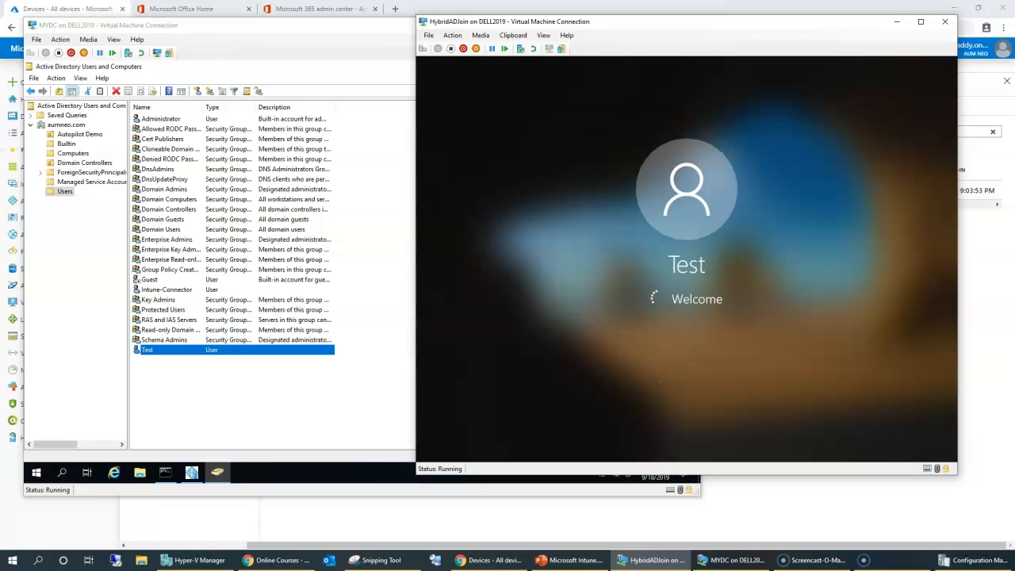